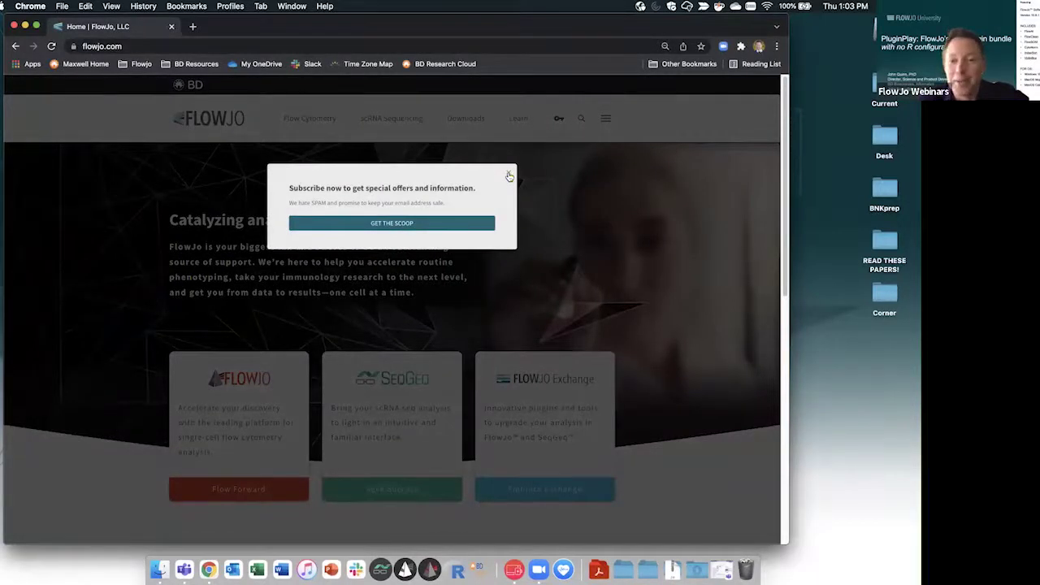
# - Dismiss the subscription offer and open the FlowJo Exchange plugins page
pyautogui.click(509, 176)
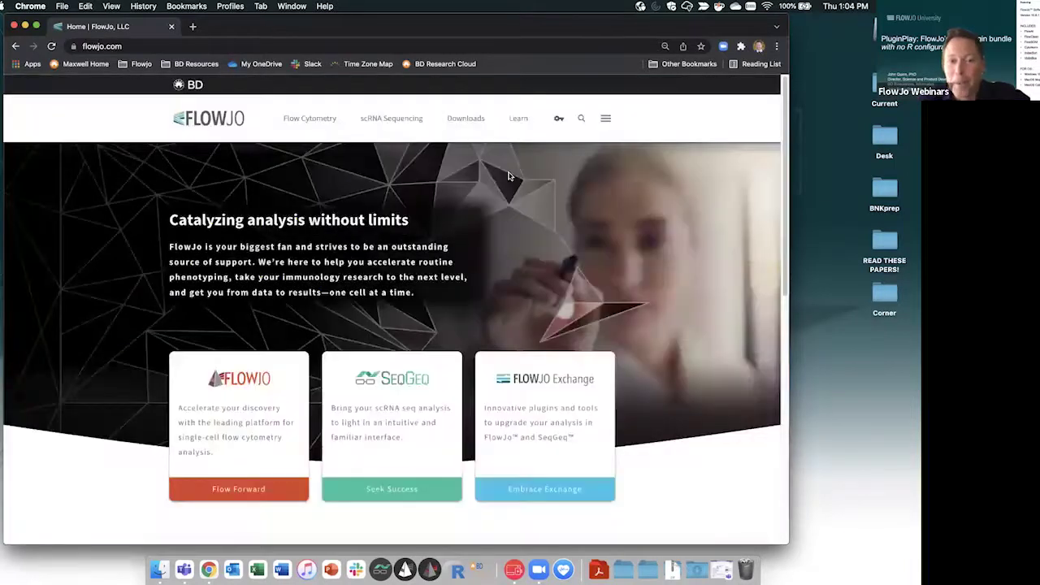
pyautogui.moveTo(471, 124)
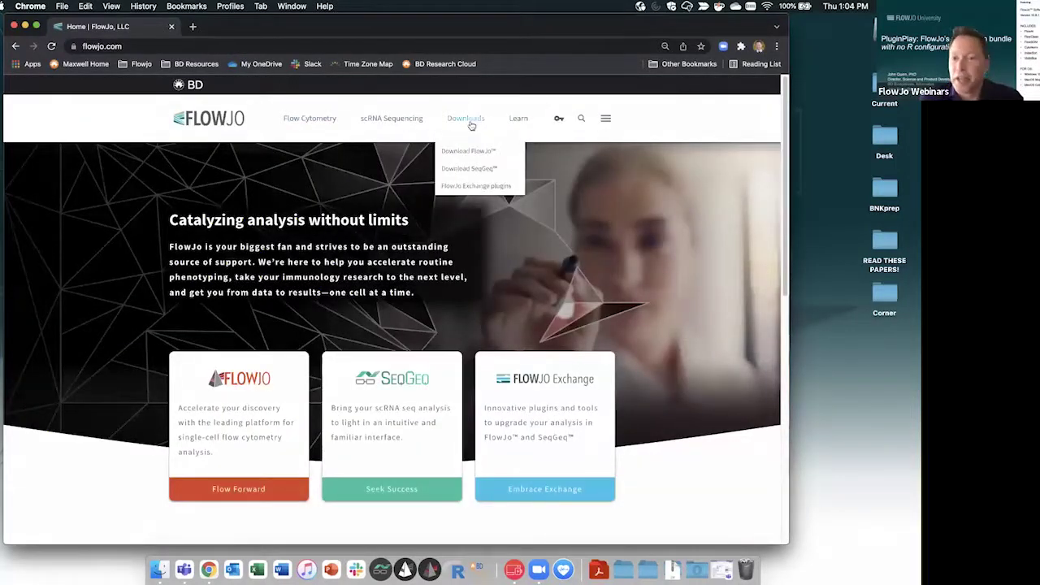
pyautogui.click(469, 187)
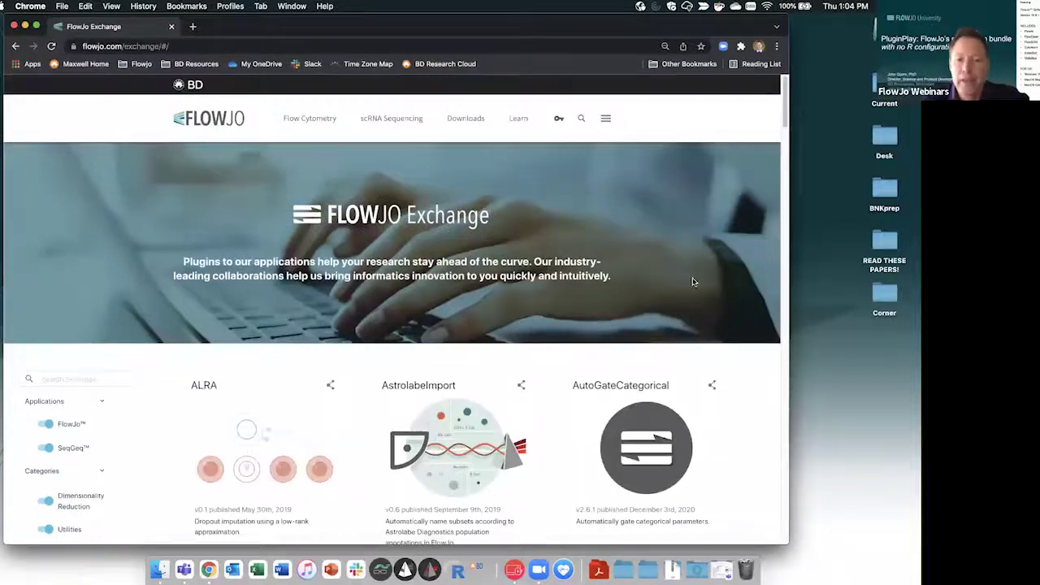
# - Search the Exchange for "se" and open the PluginPlay Bundle from the suggestions
pyautogui.scroll(-7, 693, 282)
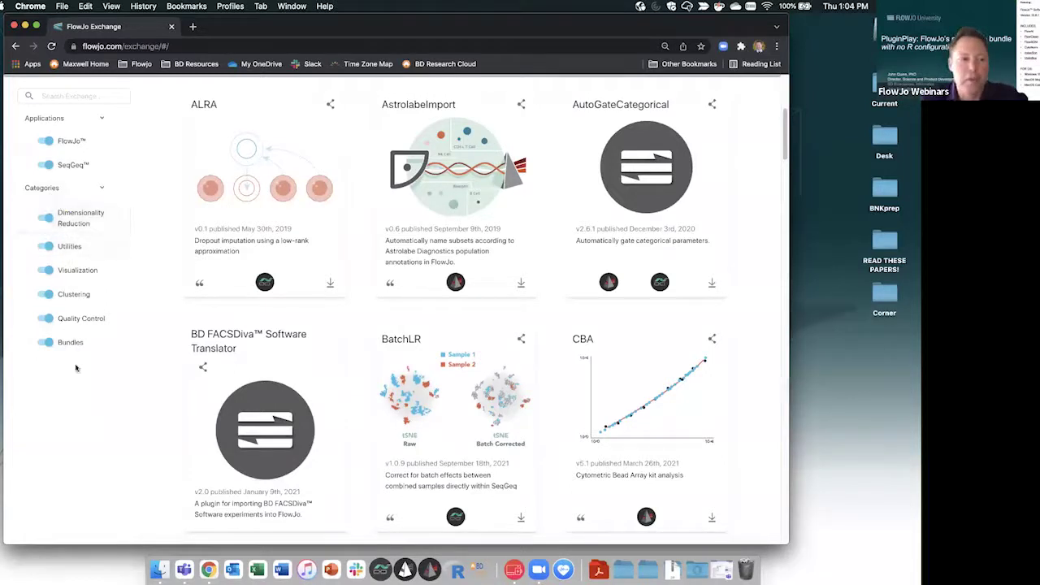
pyautogui.click(79, 96)
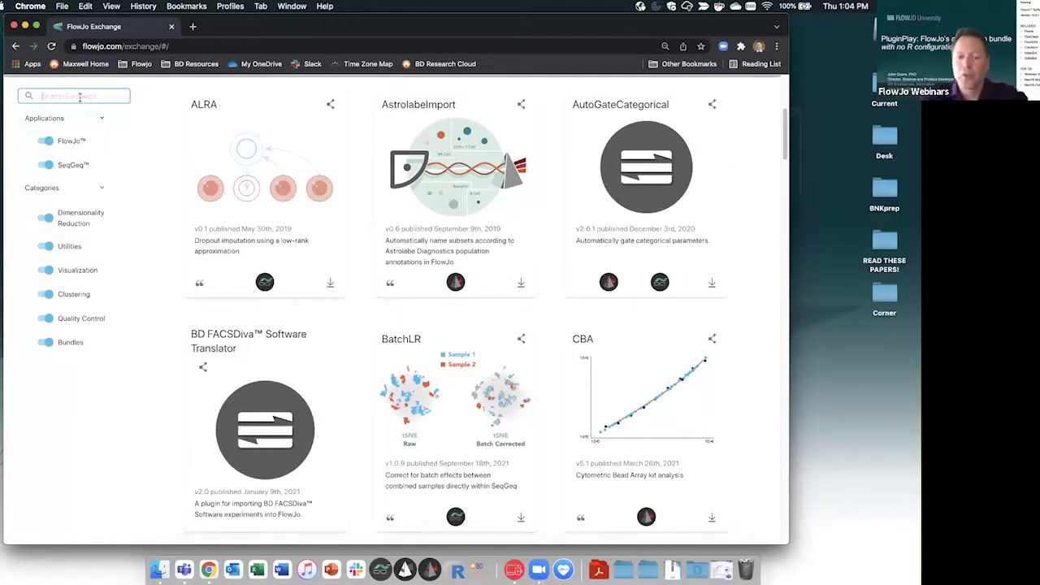
pyautogui.write('se')
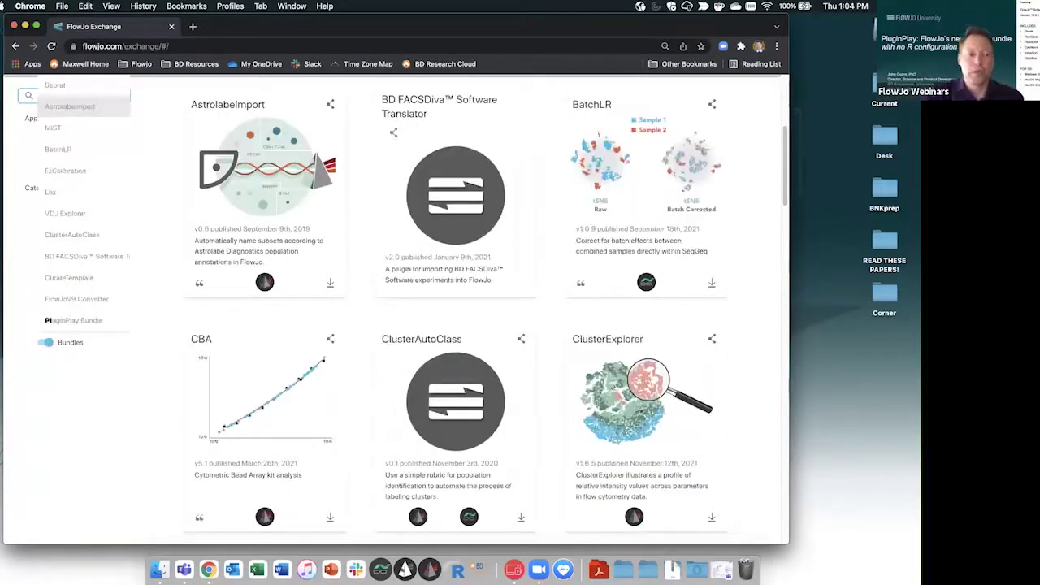
pyautogui.click(72, 321)
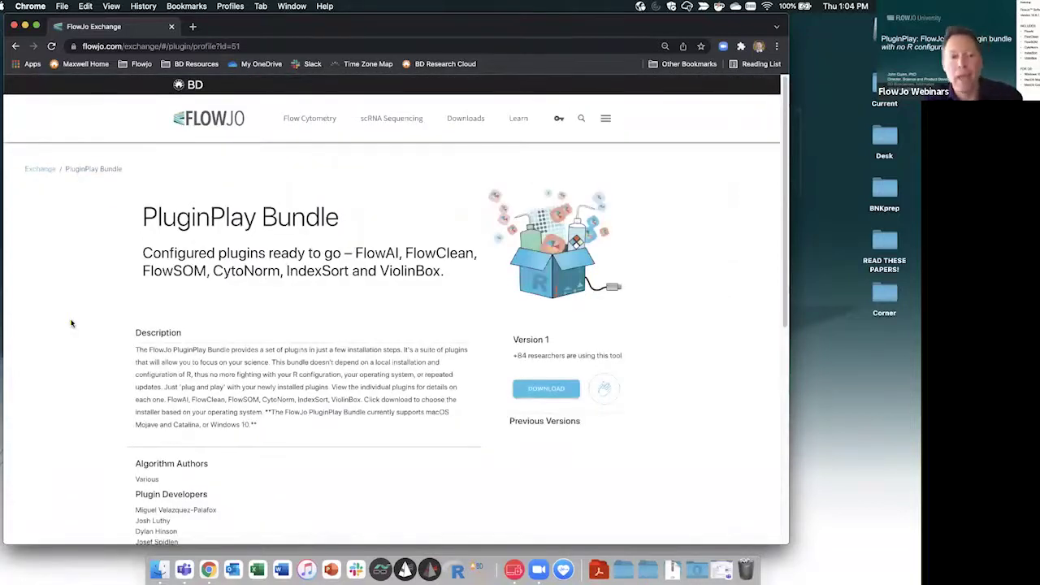
# - Download the PluginPlay Bundle installer for macOS 10.14 (Mojave)
pyautogui.scroll(-2, 261, 282)
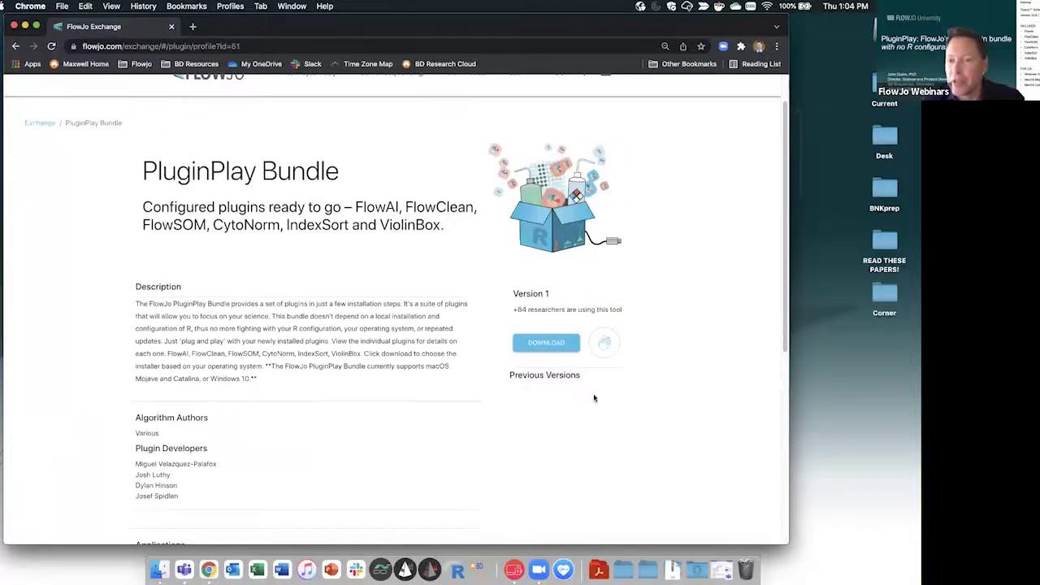
pyautogui.click(536, 347)
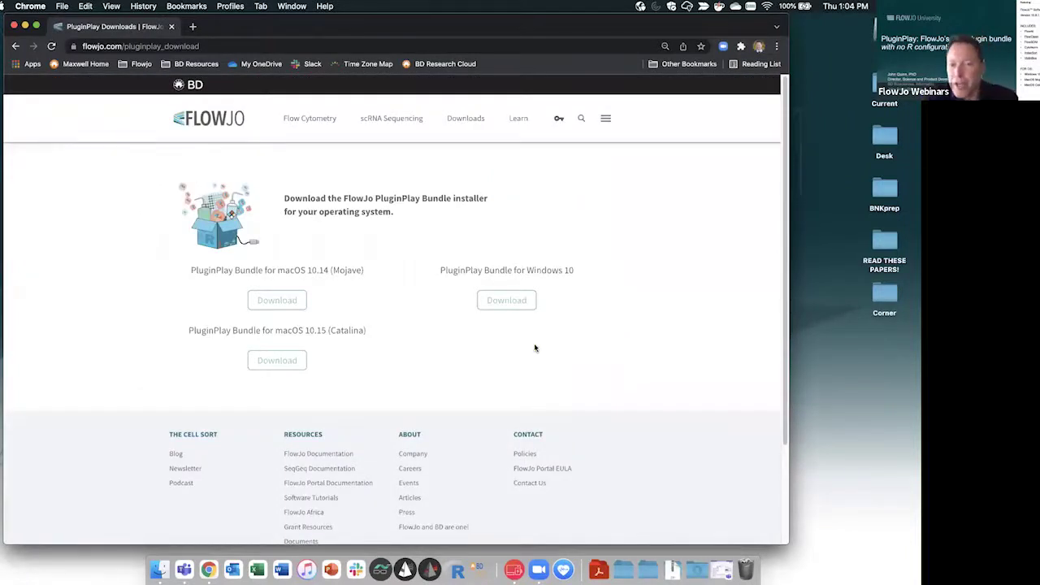
pyautogui.click(288, 302)
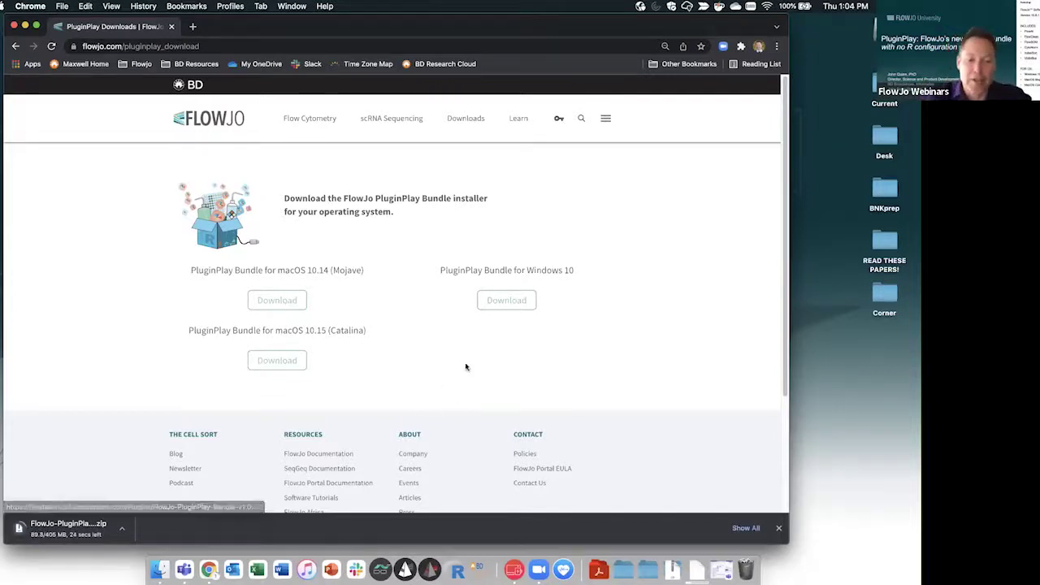
# - Return to the PluginPlay Bundle page and review its description and included plugins
pyautogui.scroll(-3, 455, 361)
pyautogui.hscroll(-5, 453, 315)
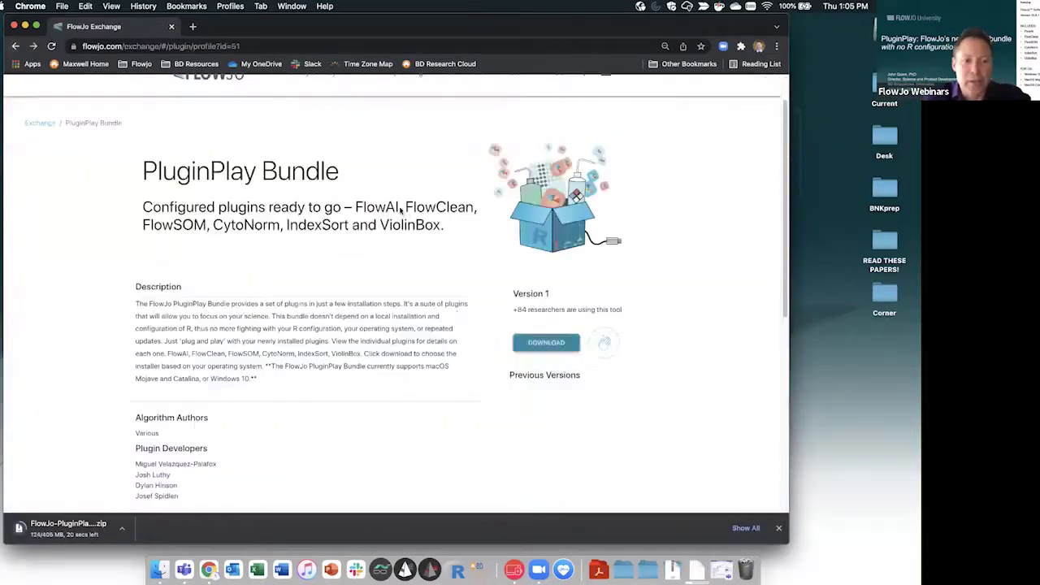
pyautogui.scroll(-2, 453, 315)
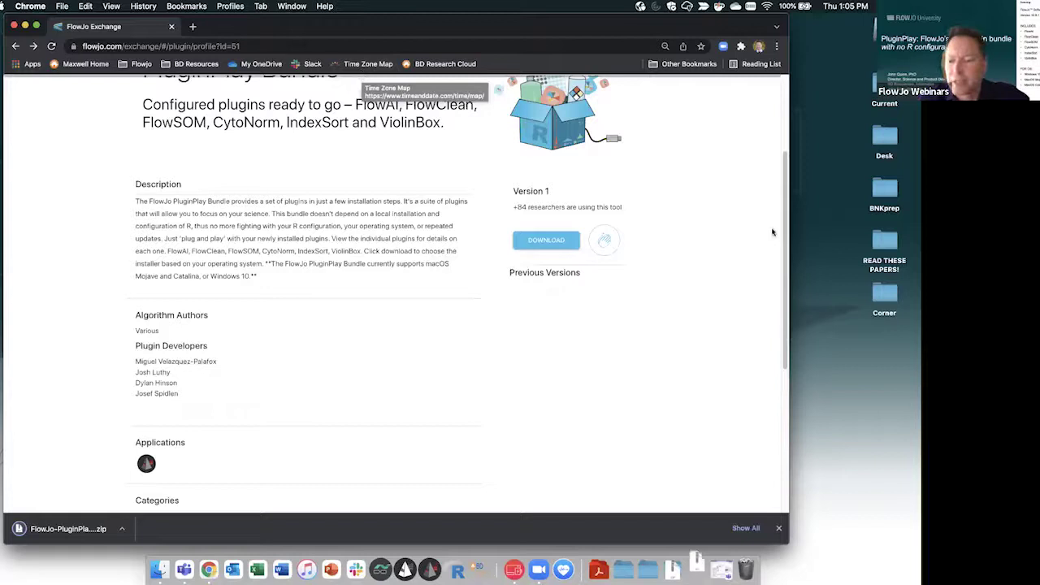
# - Minimize the browser, extract the downloaded PluginPlay Bundle zip on the desktop and place the extracted folder beside the archive
pyautogui.click(23, 27)
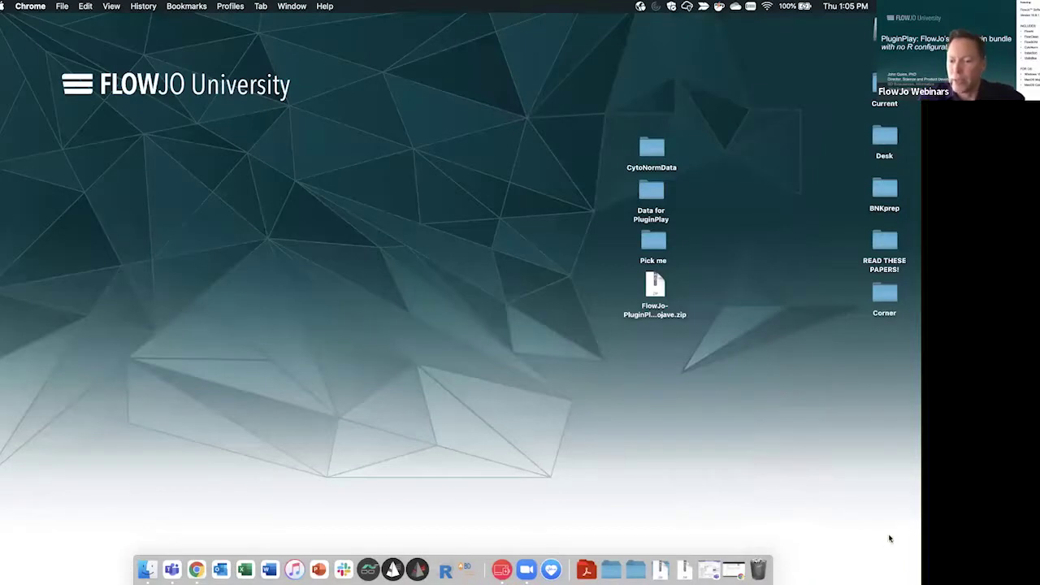
pyautogui.click(621, 405)
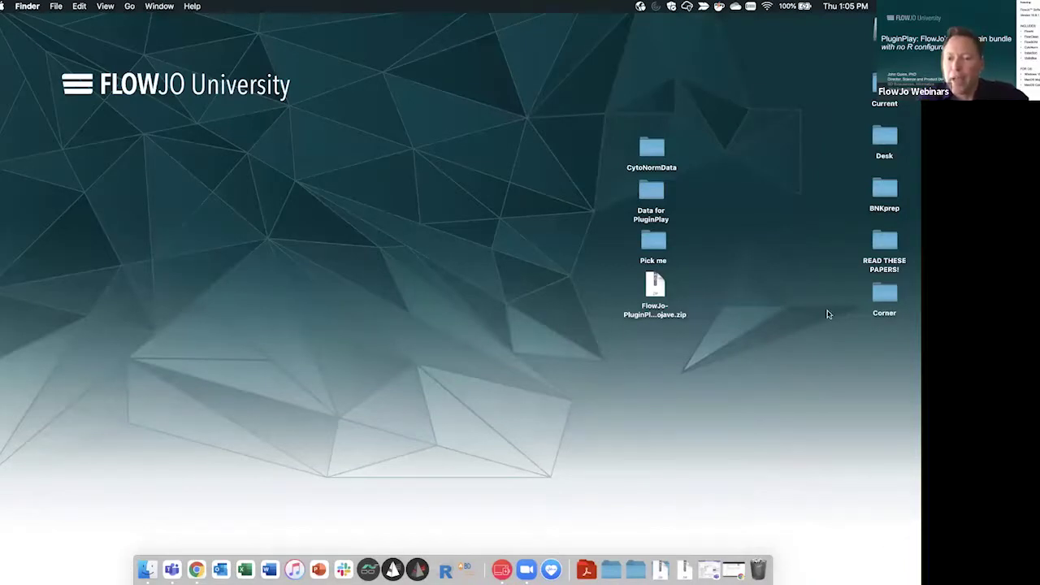
pyautogui.doubleClick(655, 290)
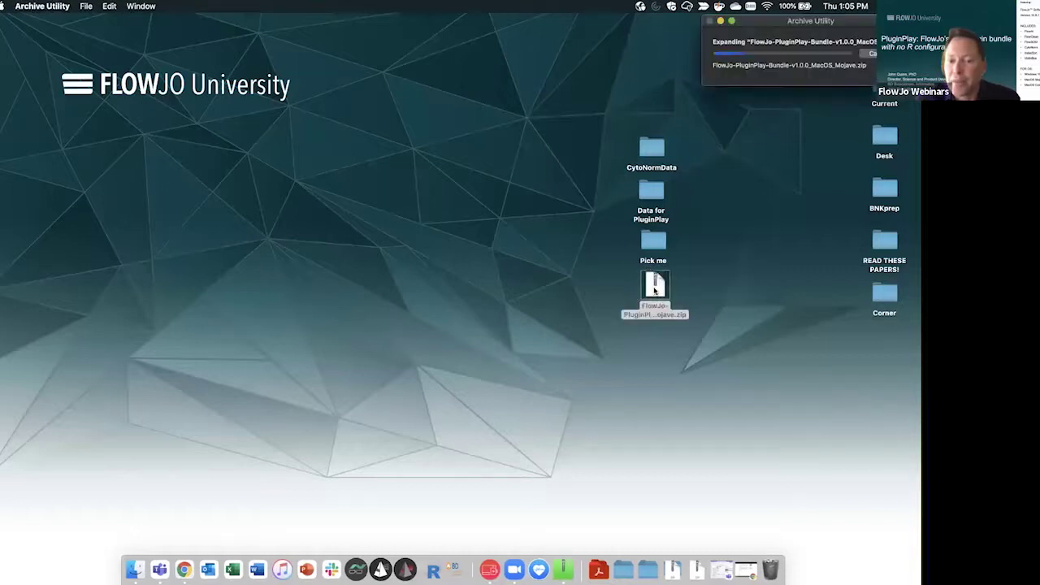
pyautogui.moveTo(668, 294); pyautogui.dragTo(748, 282)
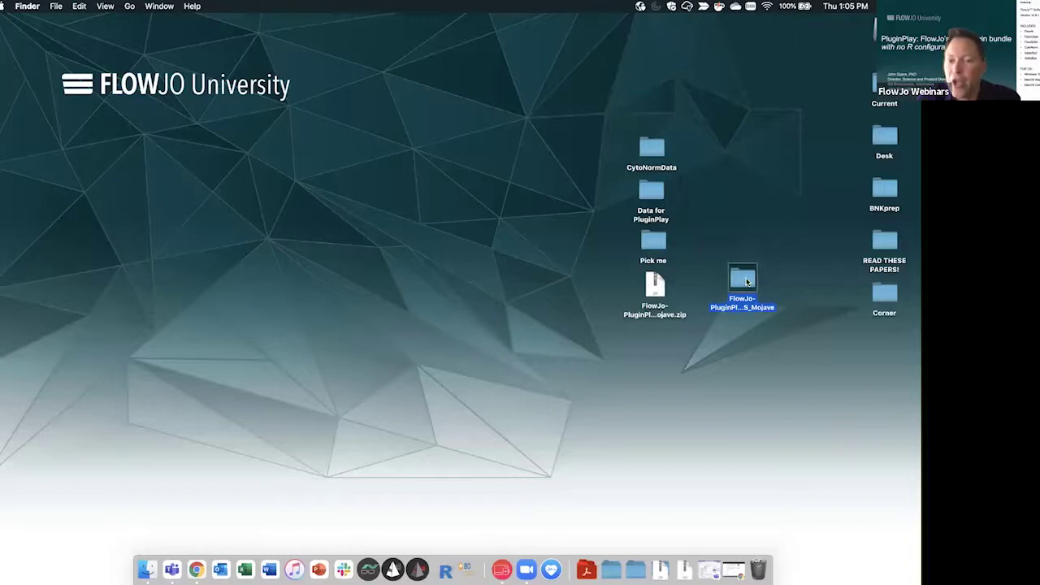
# - Move the bundle's jar file into the desktop's Pick me folder and put the zip and extracted bundle folder in the trash
pyautogui.doubleClick(746, 281)
pyautogui.moveTo(560, 94); pyautogui.dragTo(431, 153)
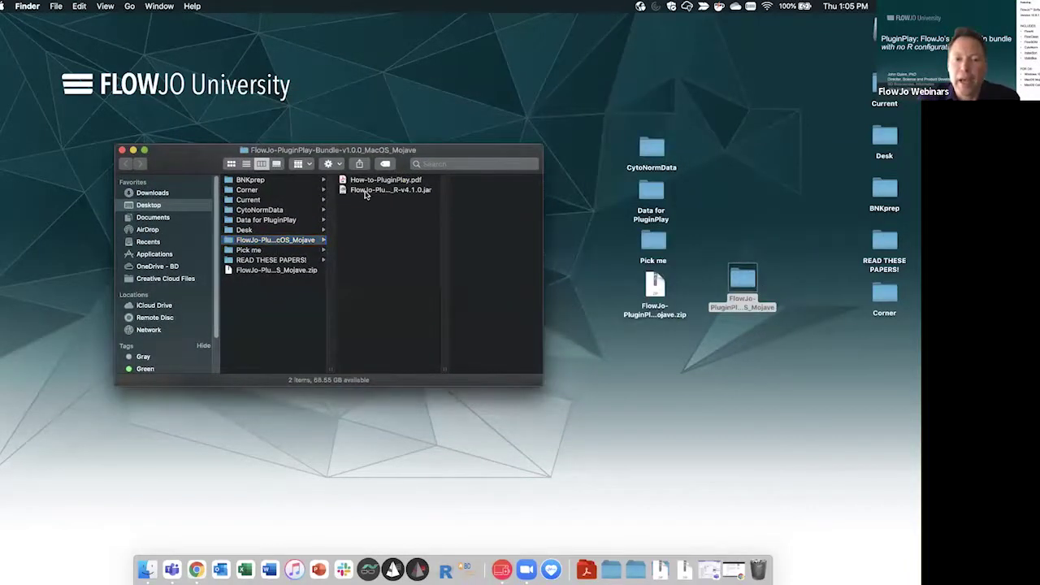
pyautogui.click(365, 190)
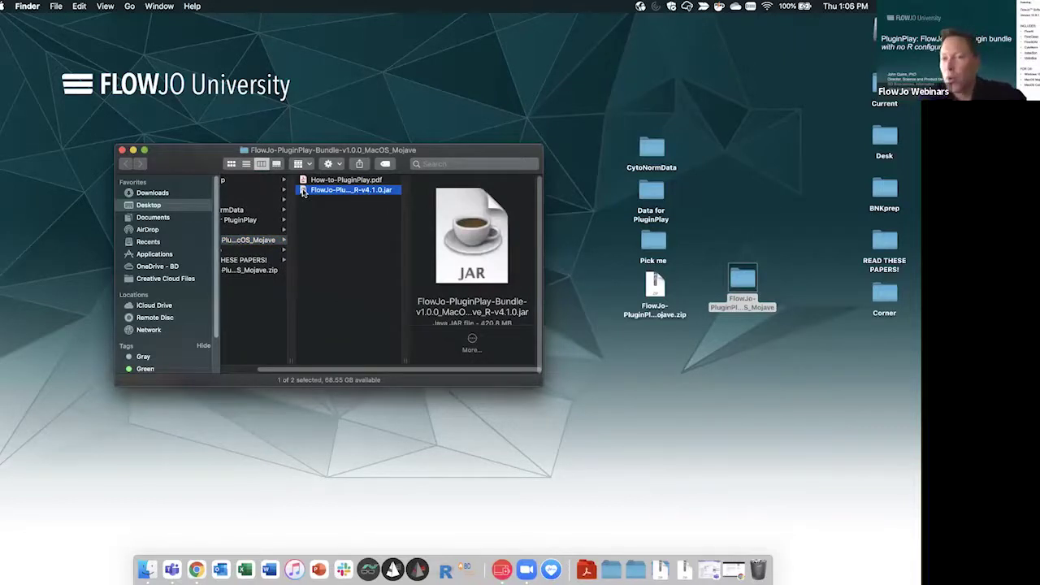
pyautogui.moveTo(302, 191); pyautogui.dragTo(651, 246)
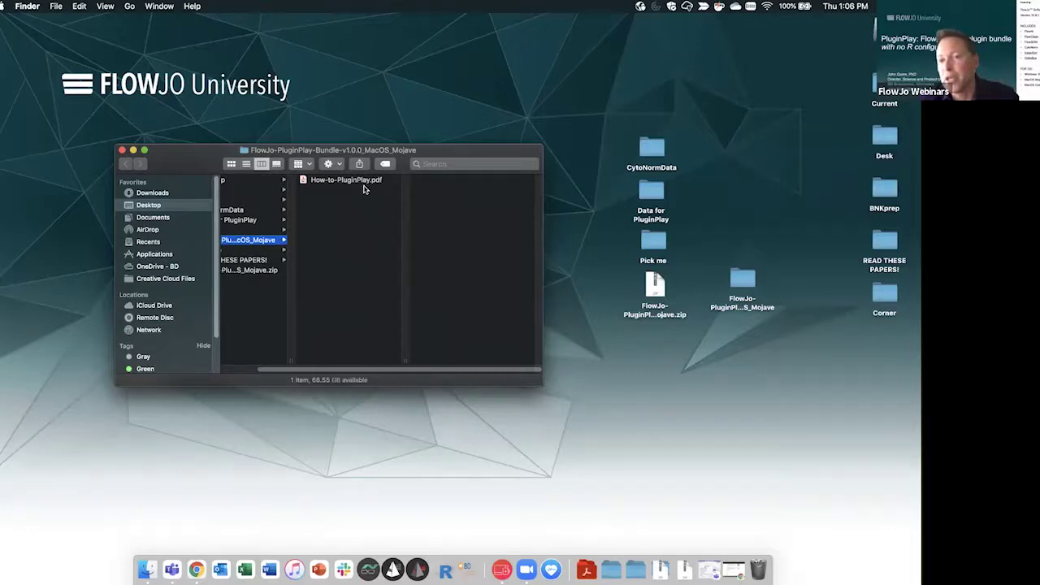
pyautogui.click(122, 150)
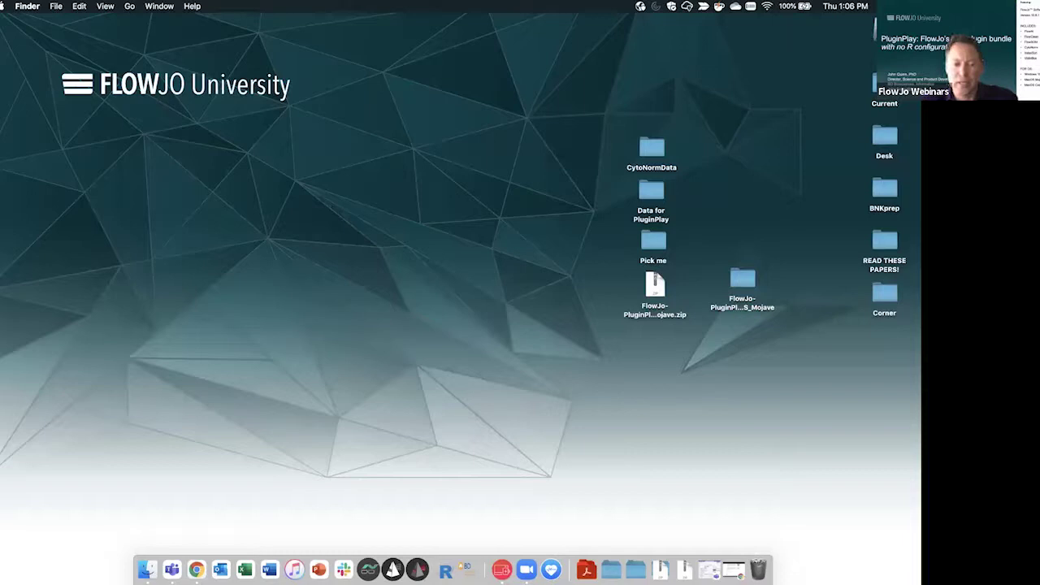
pyautogui.moveTo(805, 330); pyautogui.dragTo(762, 568)
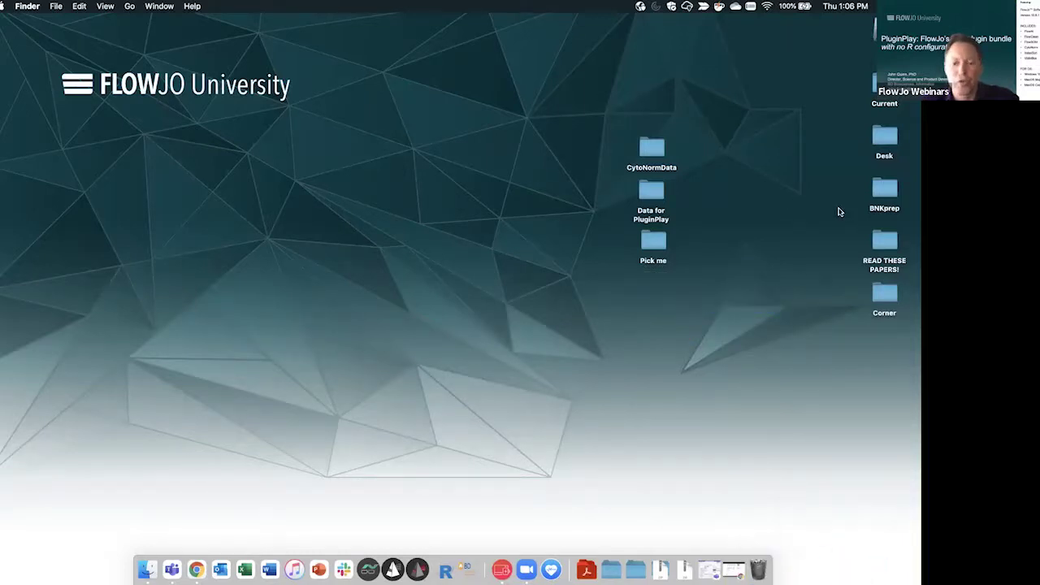
# - Launch FlowJo 10.8.1 and look through the workspace's list of installed plugins
pyautogui.click(417, 565)
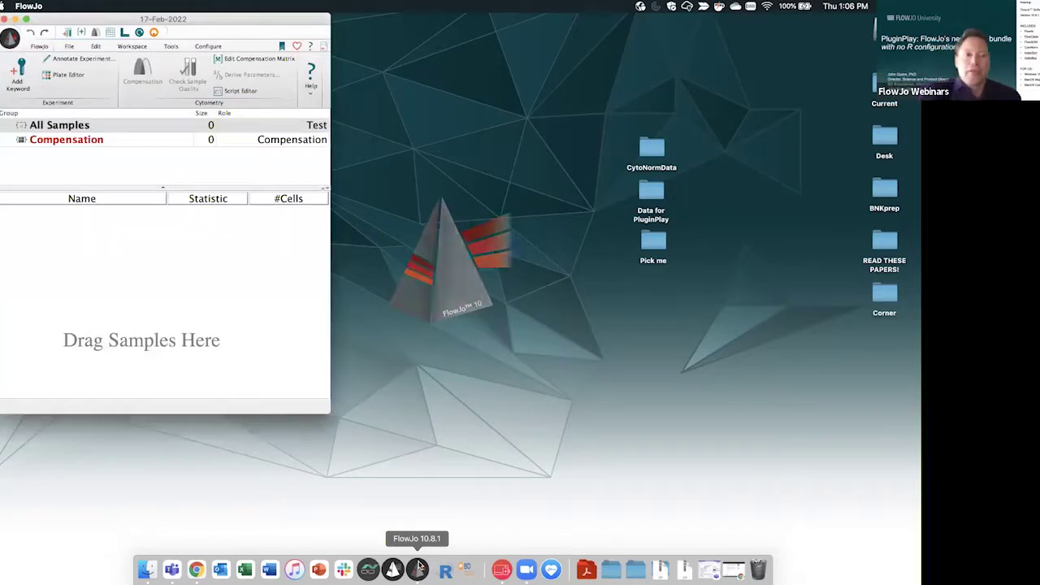
pyautogui.click(134, 47)
pyautogui.click(89, 75)
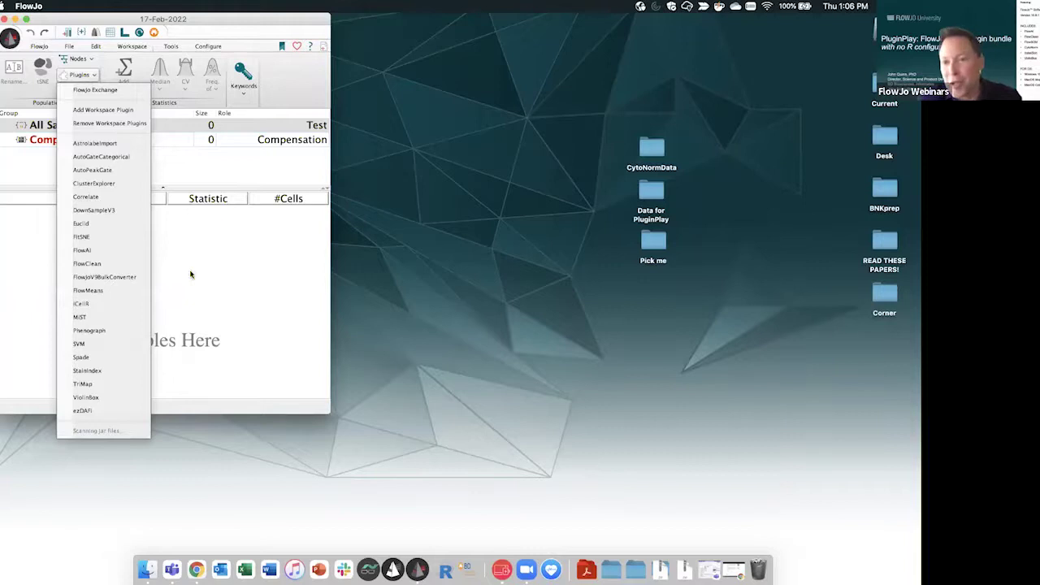
pyautogui.click(148, 91)
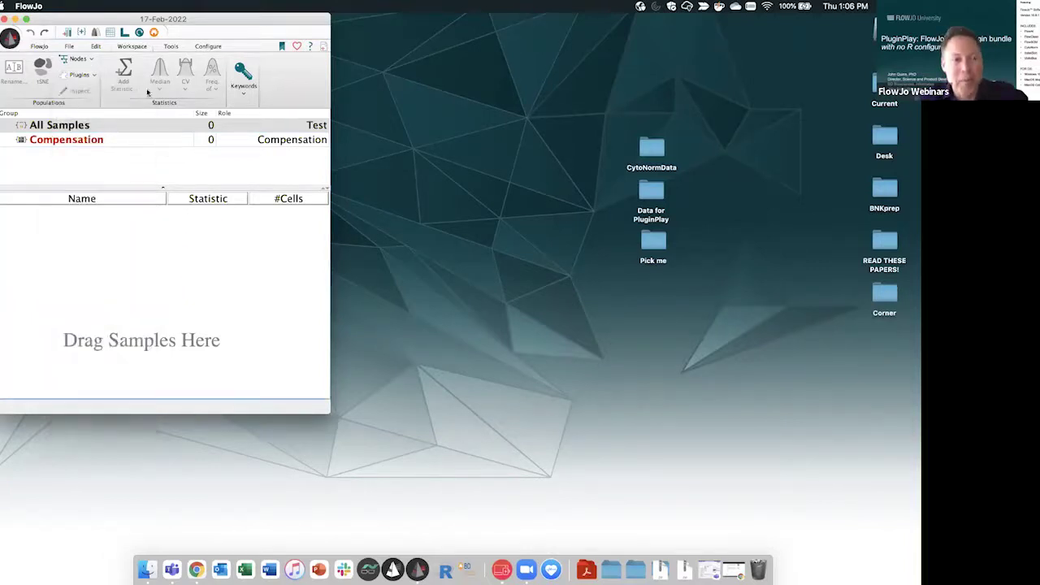
# - Open the Diagnostics section of the FlowJo preferences and place its window beside the workspace
pyautogui.moveTo(277, 41); pyautogui.dragTo(307, 114)
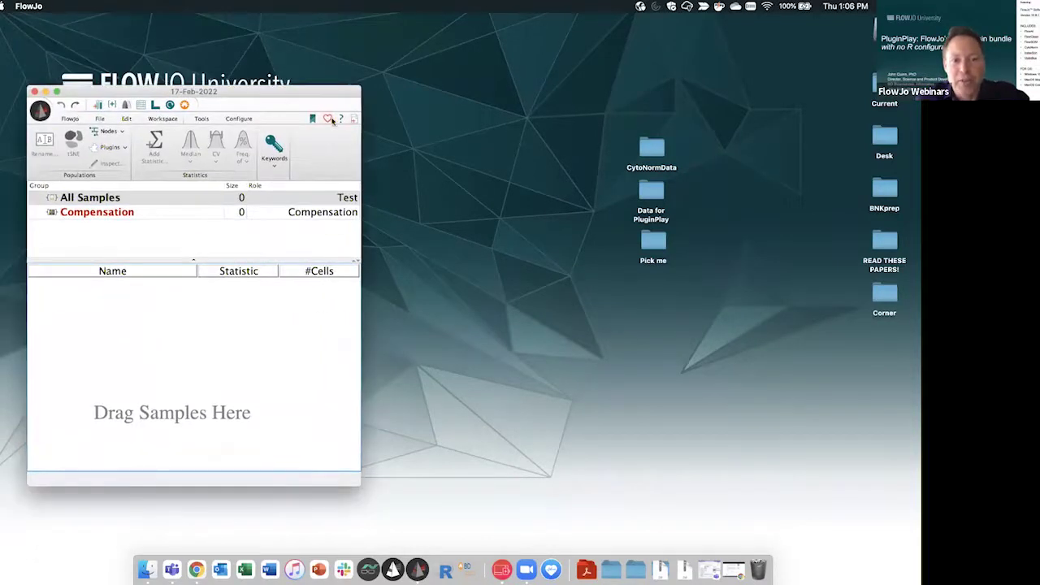
pyautogui.click(328, 119)
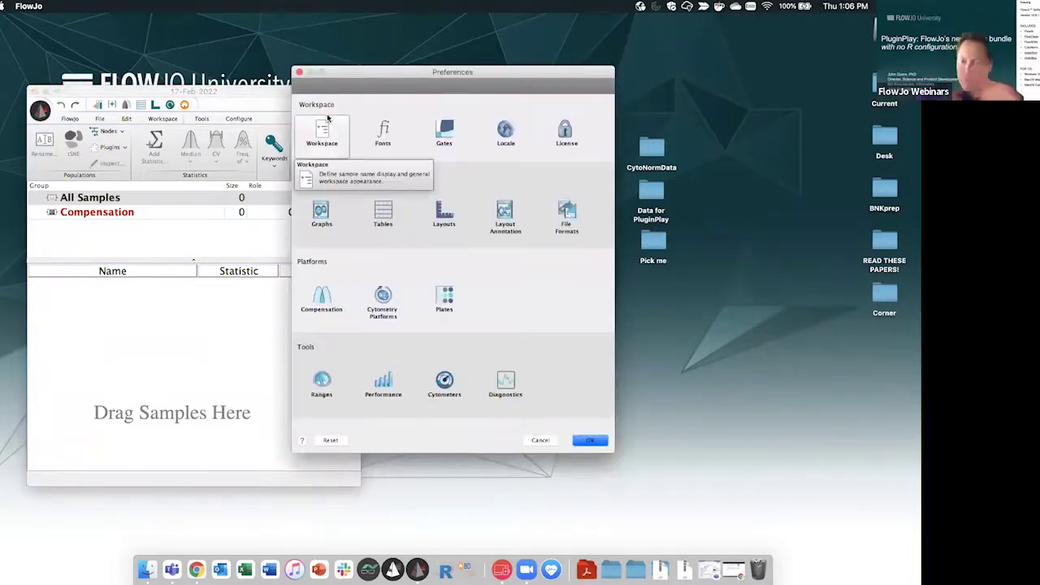
pyautogui.click(505, 382)
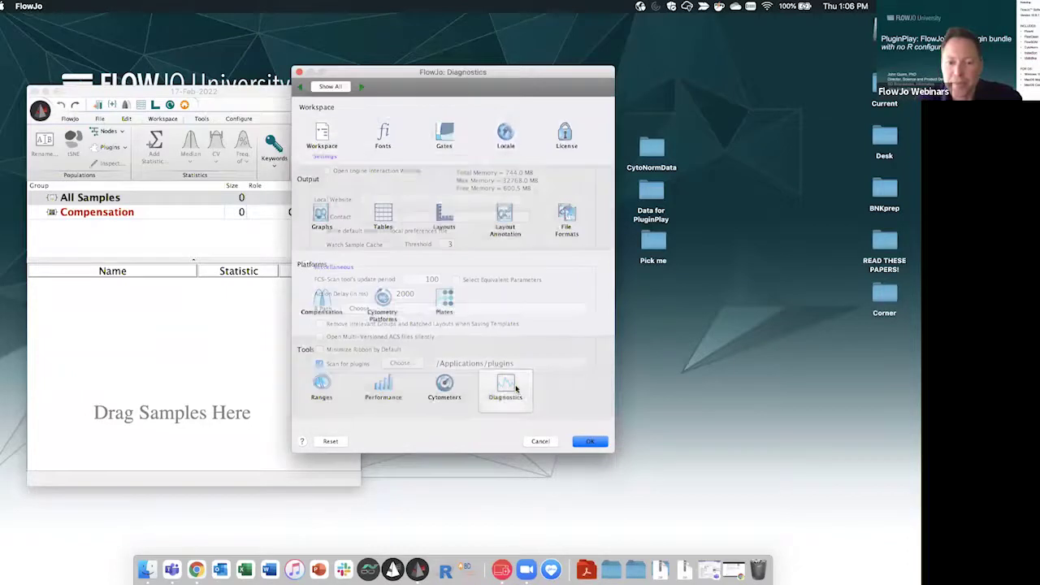
pyautogui.moveTo(520, 76); pyautogui.dragTo(649, 128)
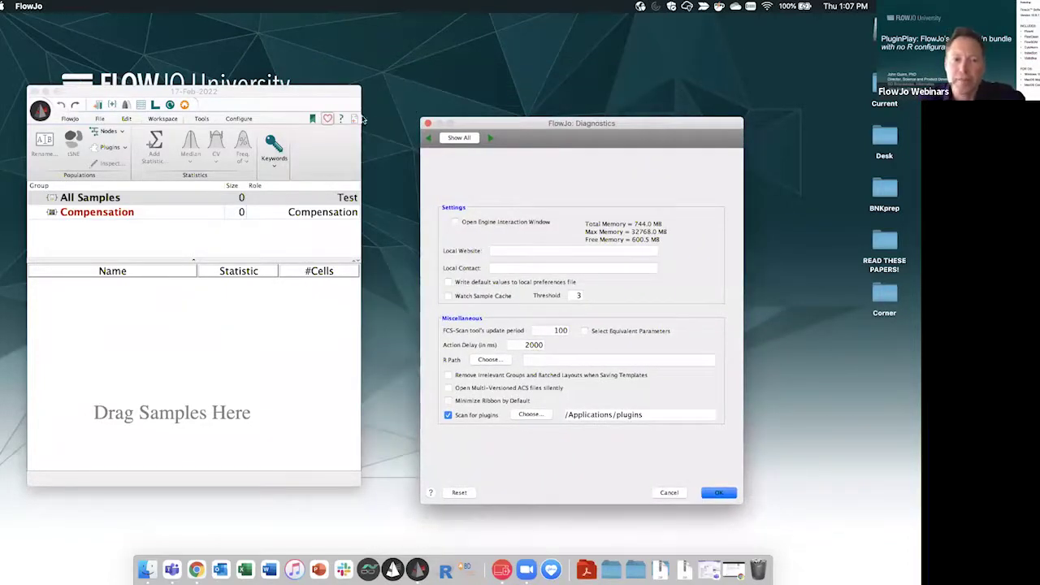
pyautogui.click(475, 137)
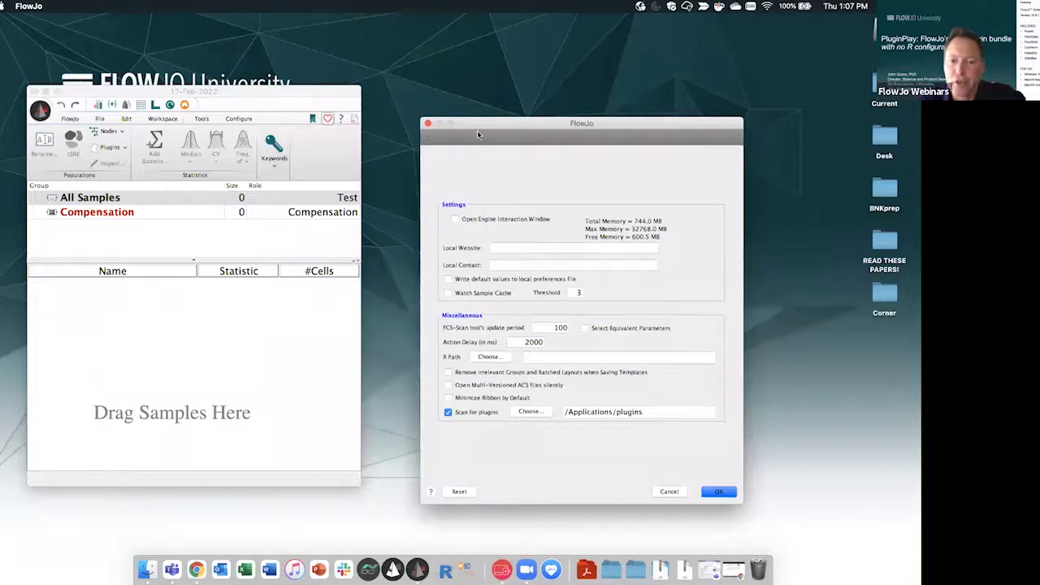
pyautogui.click(633, 436)
pyautogui.moveTo(640, 122); pyautogui.dragTo(548, 115)
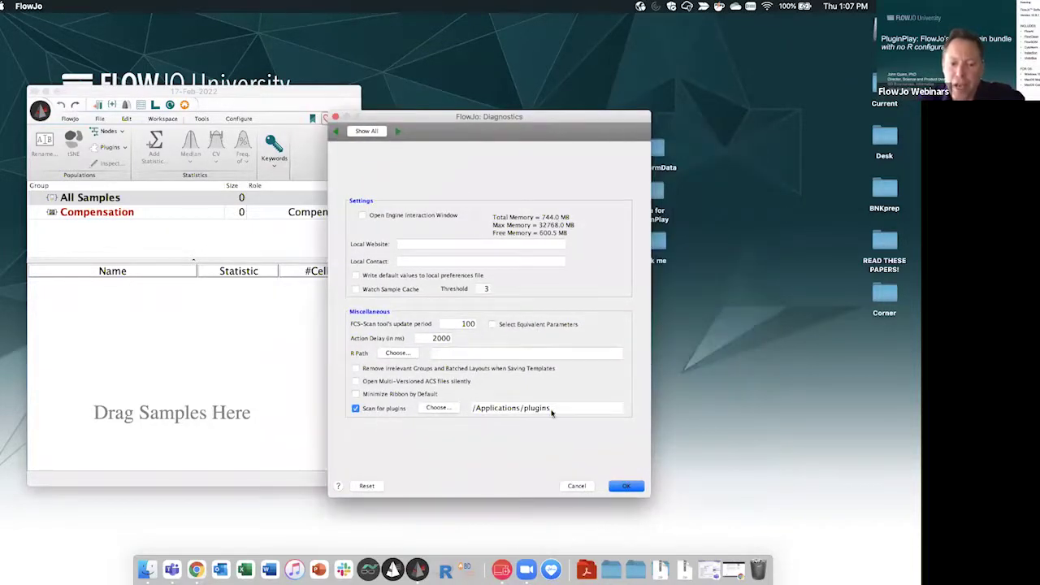
# - Set the plugin scan folder to the desktop's Pick me folder, keep plugin scanning enabled, and apply the preferences
pyautogui.click(355, 408)
pyautogui.click(355, 409)
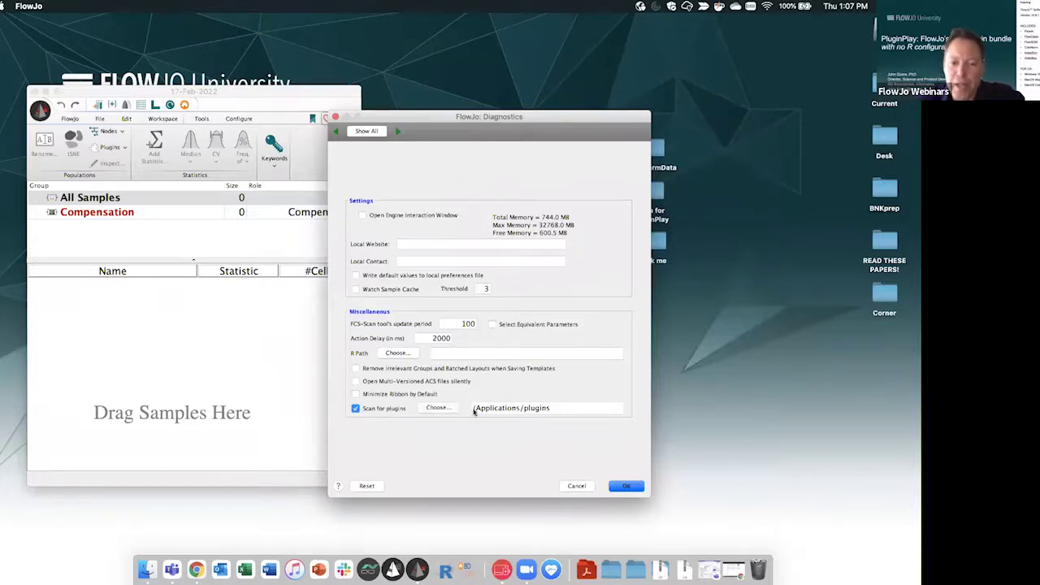
pyautogui.click(439, 408)
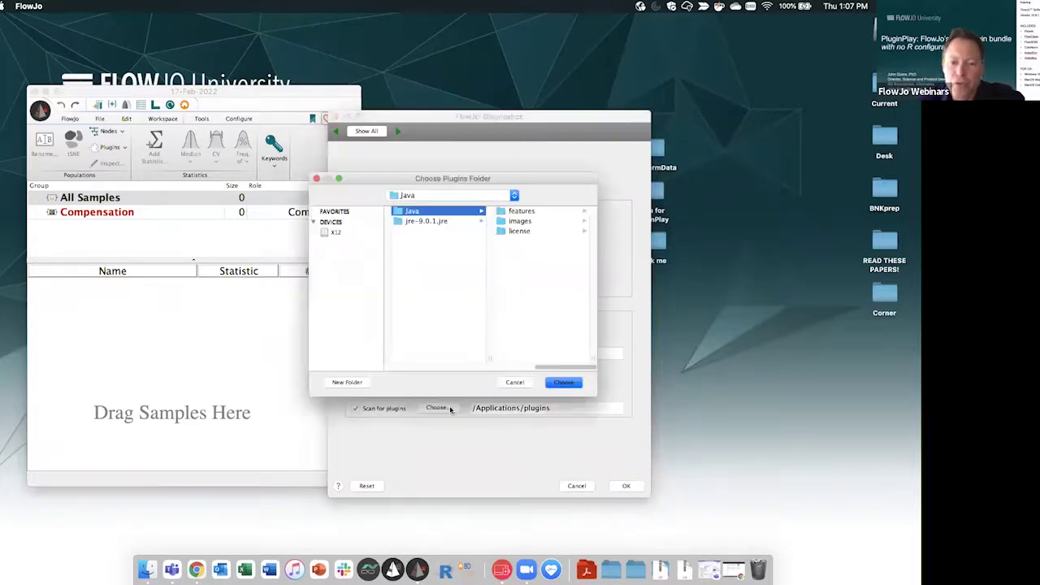
pyautogui.click(337, 233)
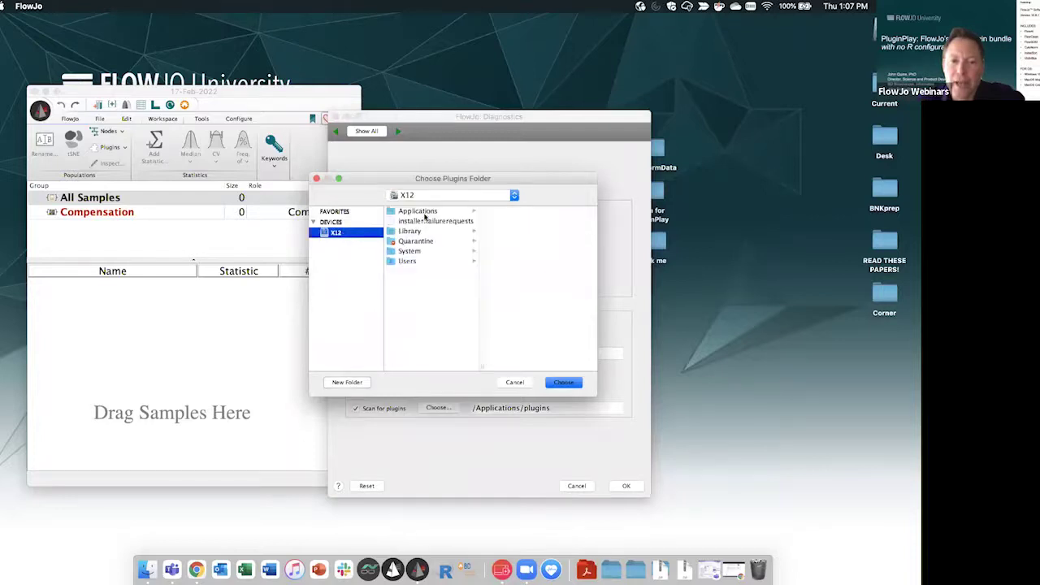
pyautogui.click(409, 262)
pyautogui.click(526, 213)
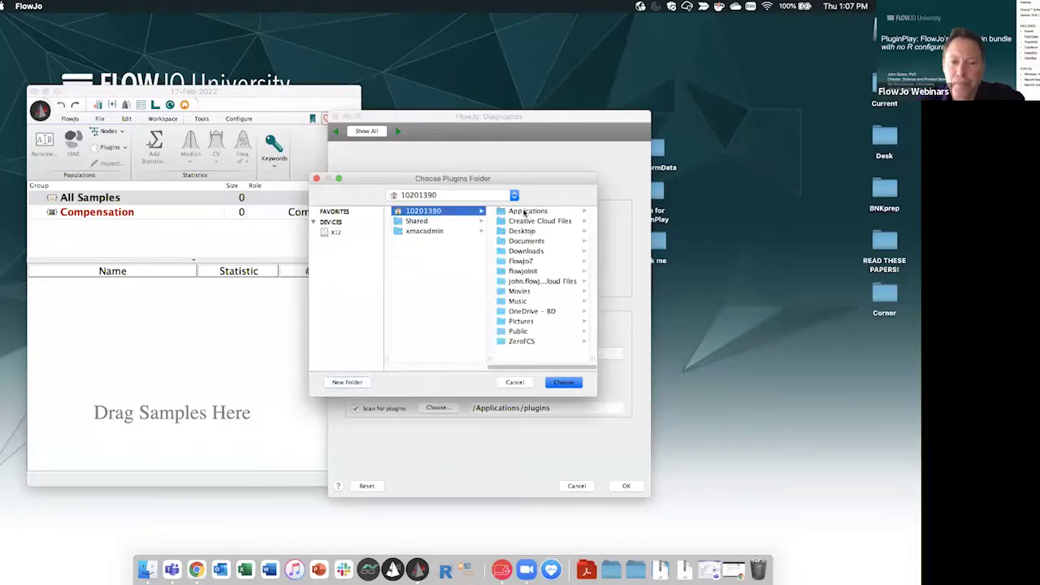
pyautogui.click(528, 232)
pyautogui.click(520, 272)
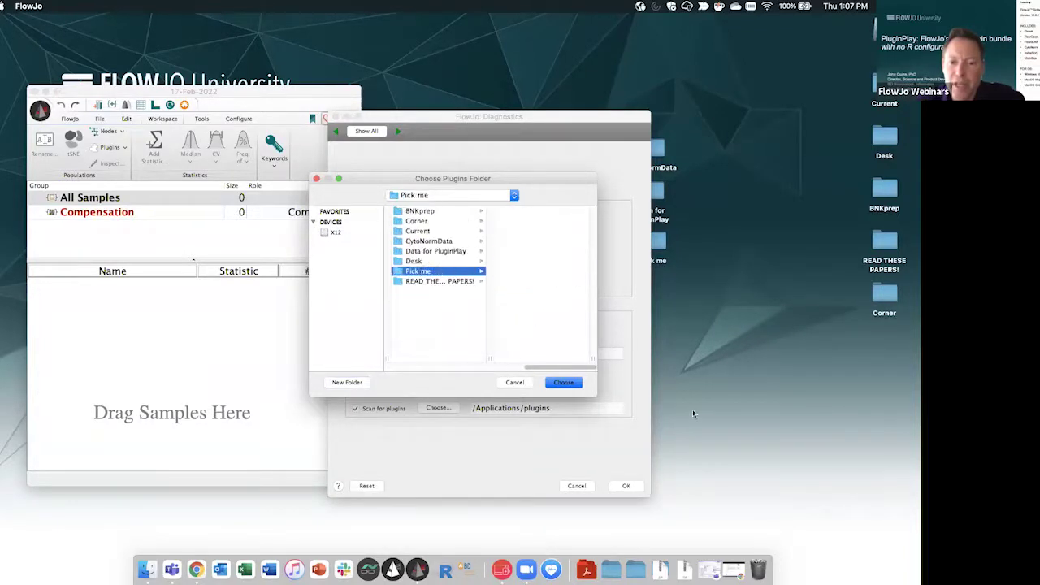
pyautogui.click(571, 384)
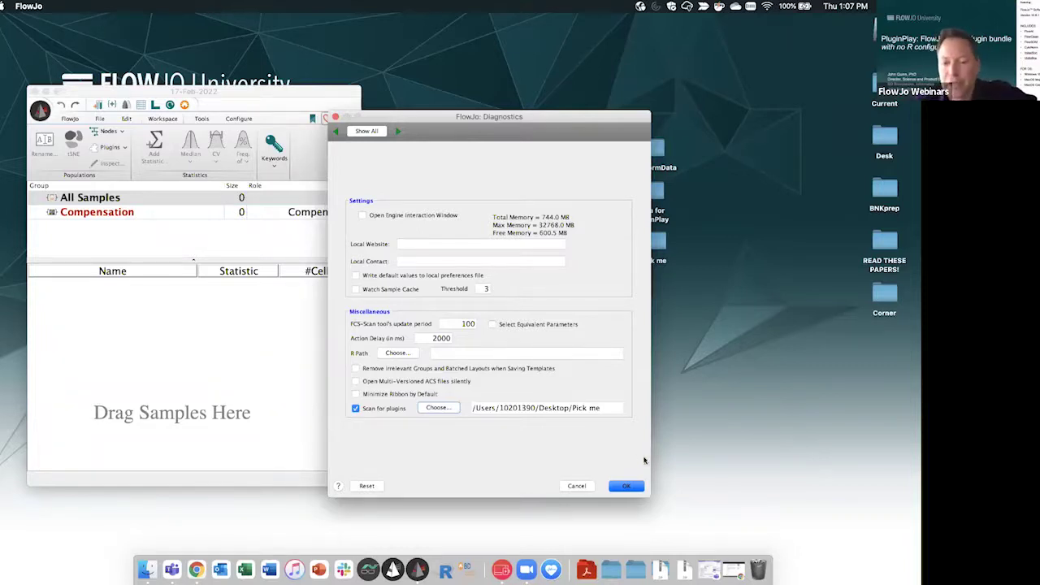
pyautogui.click(627, 486)
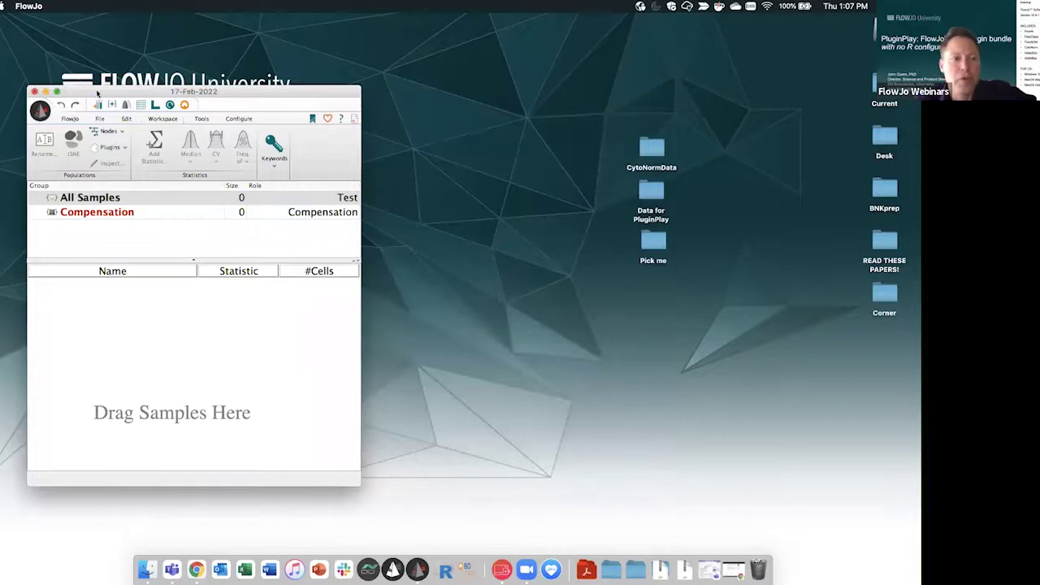
# - Quit and relaunch FlowJo, and check the workspace's list of installed plugins
pyautogui.moveTo(39, 91); pyautogui.dragTo(27, 50)
pyautogui.click(28, 5)
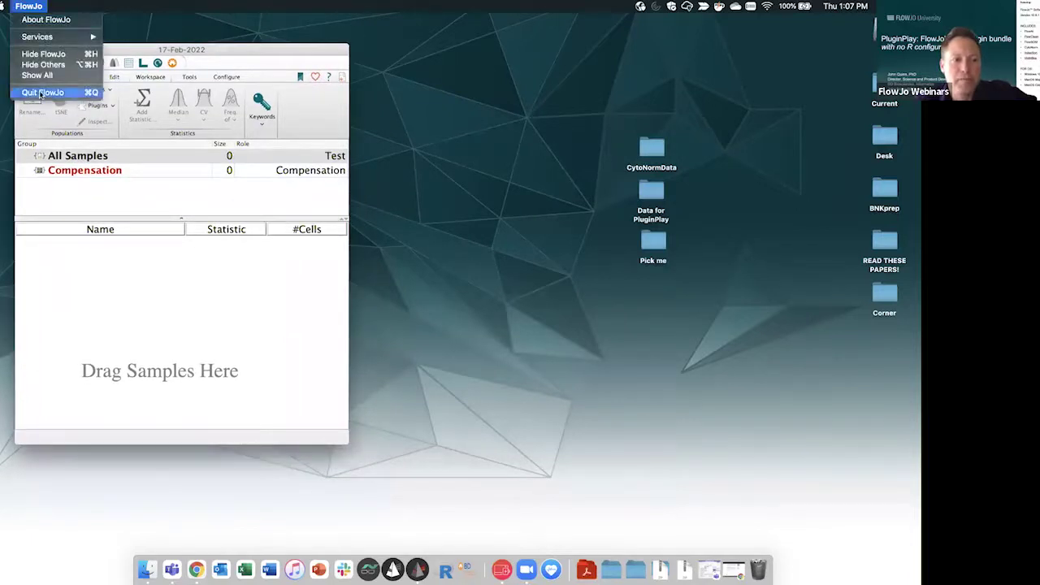
pyautogui.click(41, 92)
pyautogui.click(417, 569)
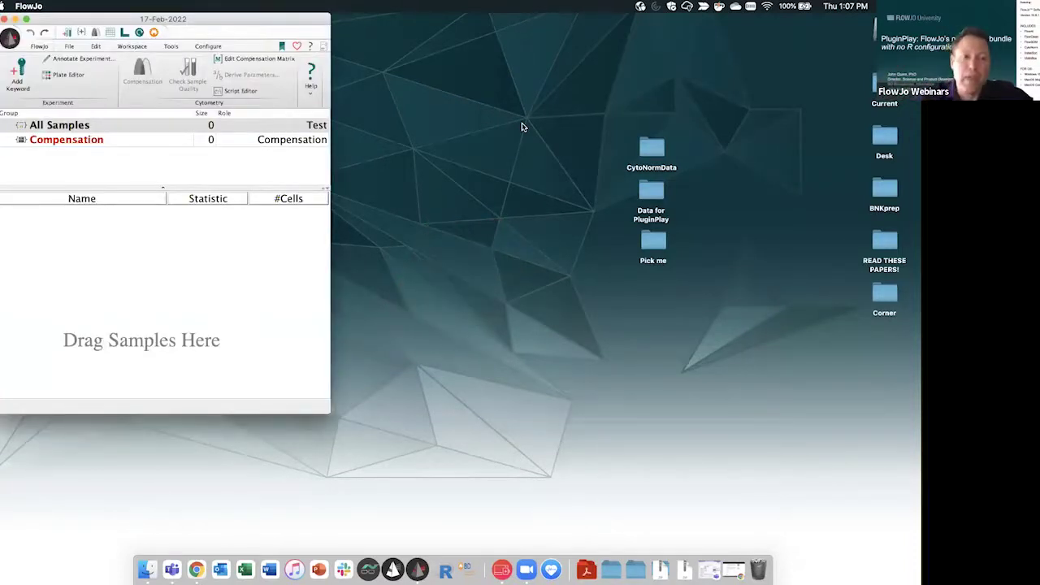
pyautogui.hscroll(3, 124, 51)
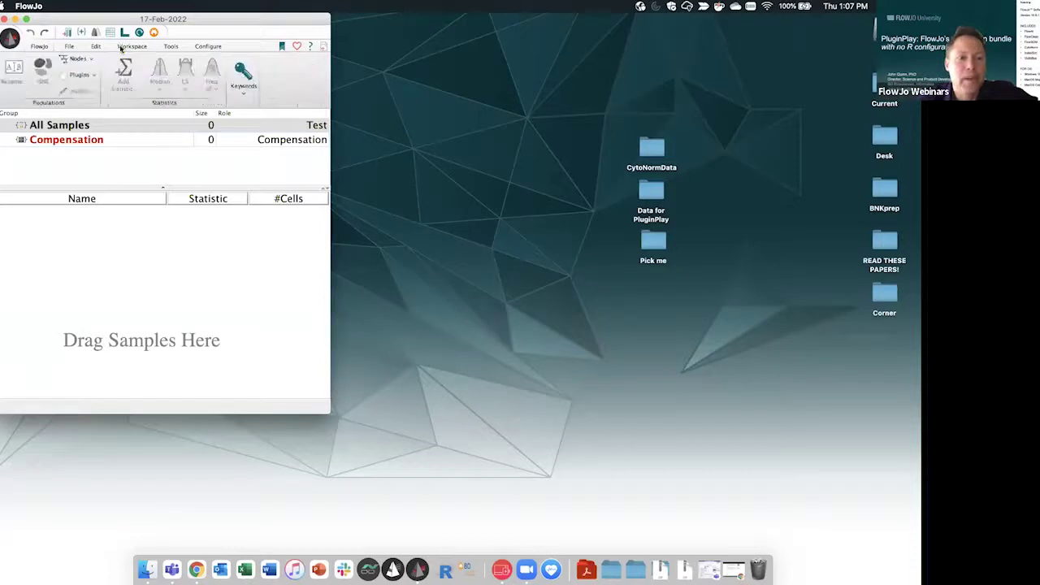
pyautogui.click(89, 77)
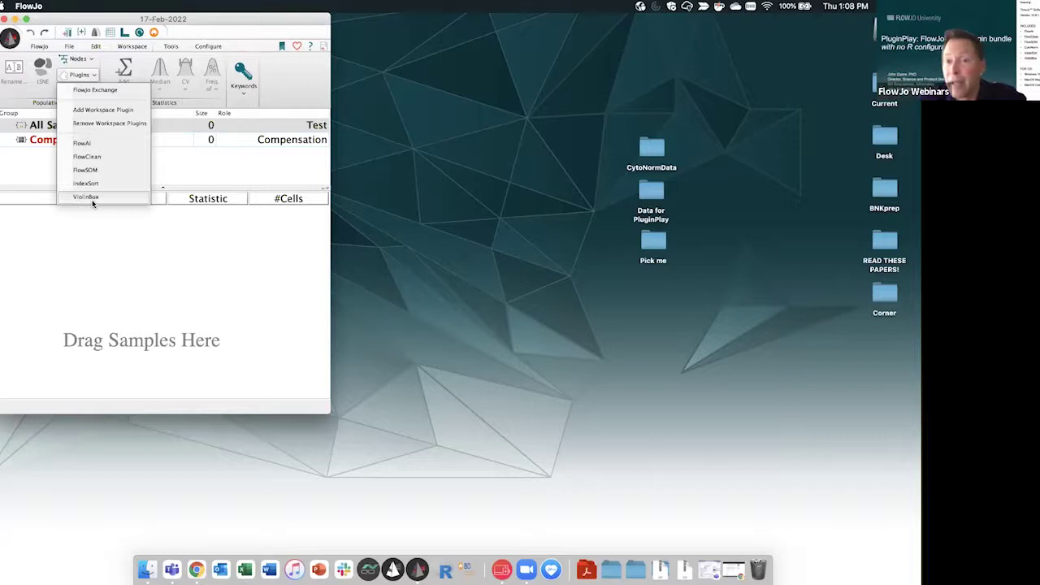
pyautogui.click(108, 262)
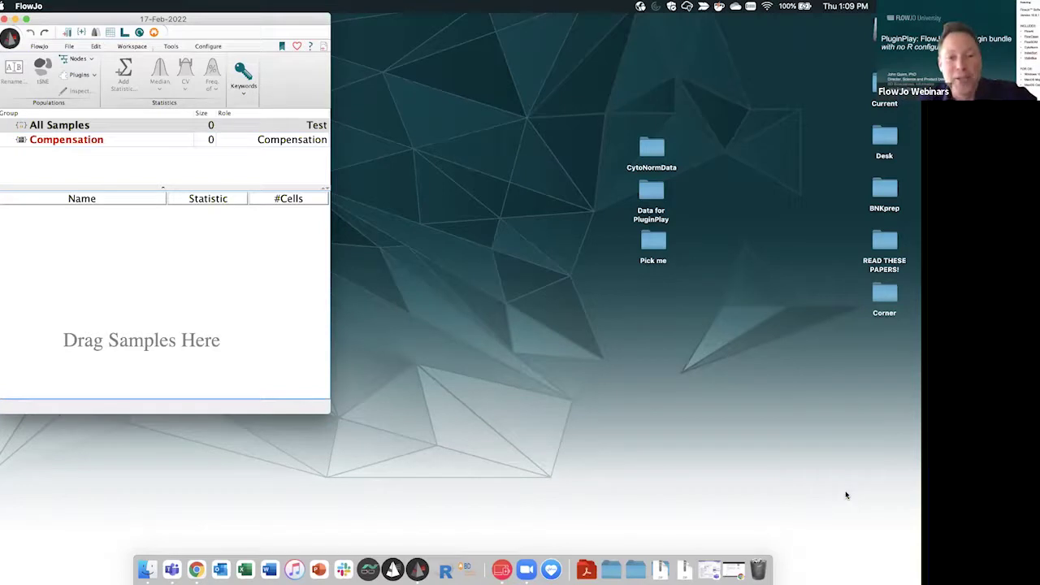
# - Load the desktop's Data for PluginPlay folder into the workspace as samples and widen the workspace window
pyautogui.click(652, 192)
pyautogui.moveTo(621, 226); pyautogui.dragTo(96, 288)
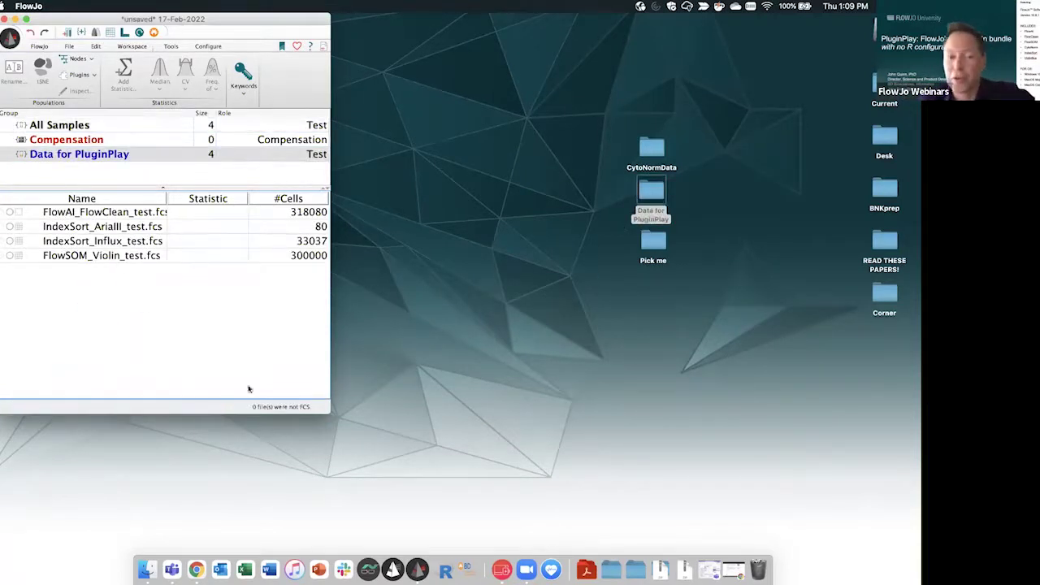
pyautogui.moveTo(322, 408); pyautogui.dragTo(420, 410)
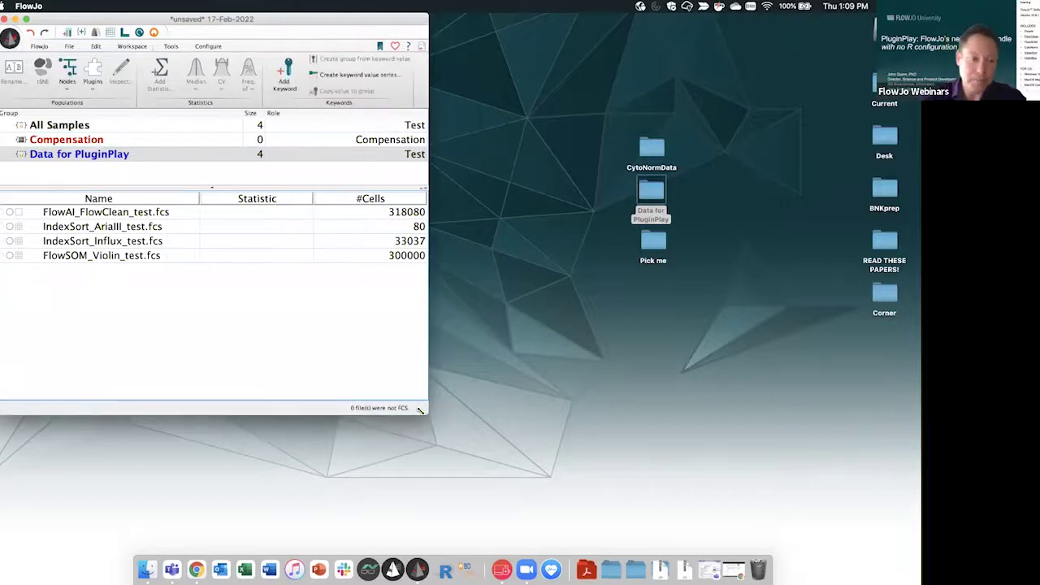
pyautogui.click(91, 86)
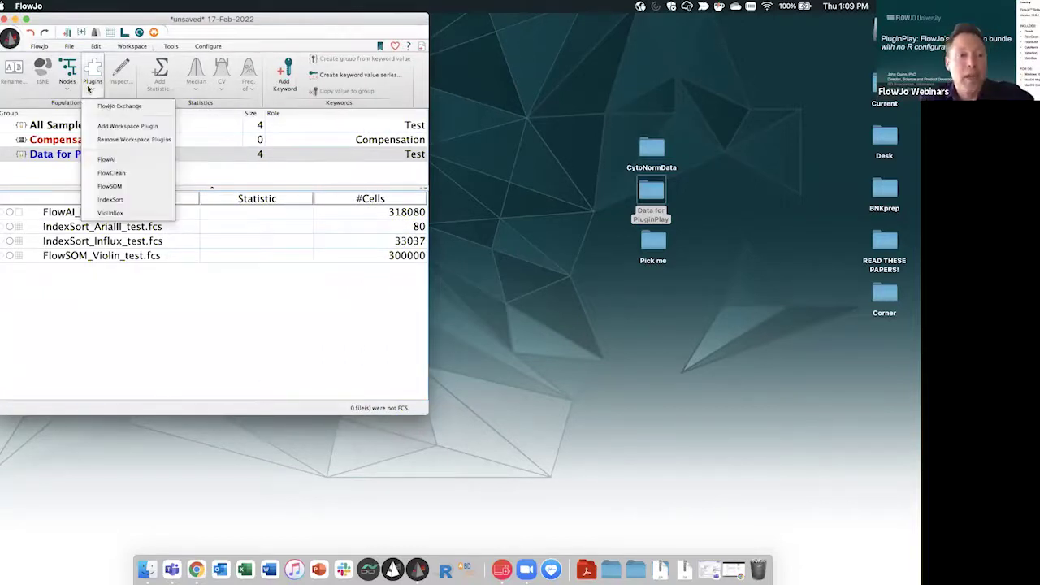
pyautogui.click(124, 160)
pyautogui.click(543, 306)
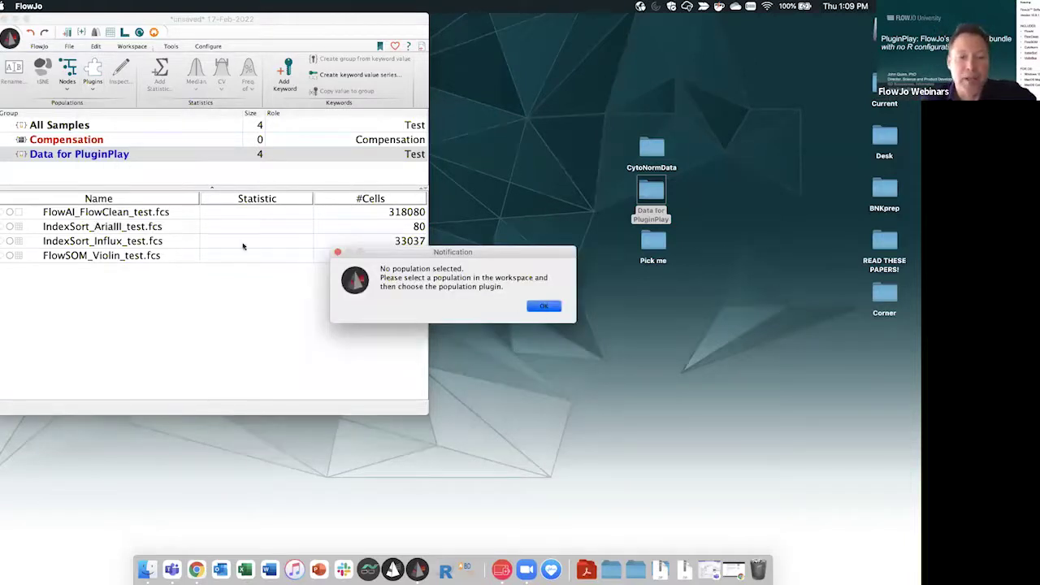
# - Start the FlowAI plugin on the FlowAI_FlowClean_test.fcs sample and save the workspace on the desktop as PluginPlayDemo.wsp
pyautogui.click(120, 213)
pyautogui.click(94, 81)
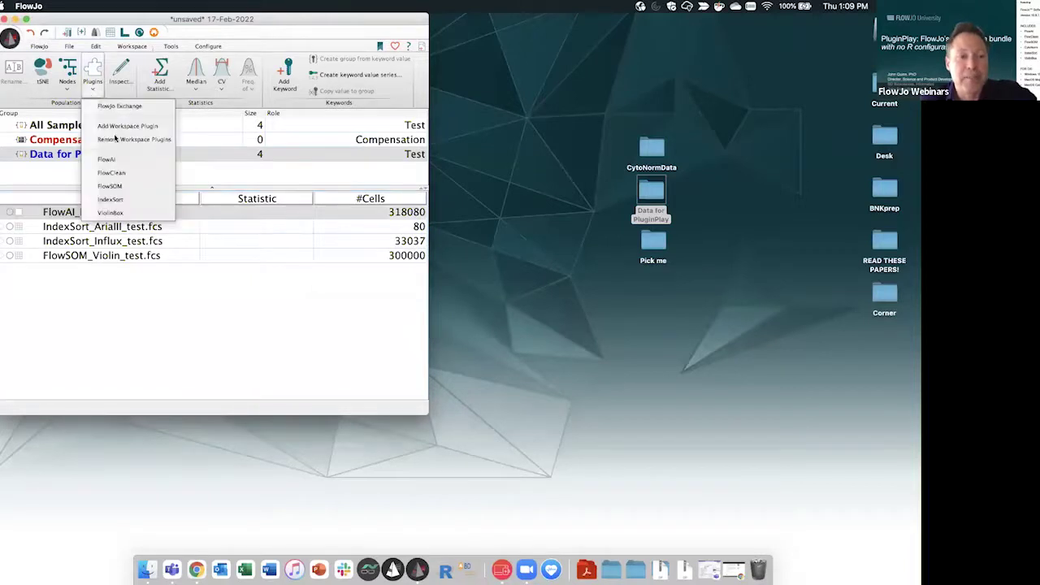
pyautogui.click(111, 160)
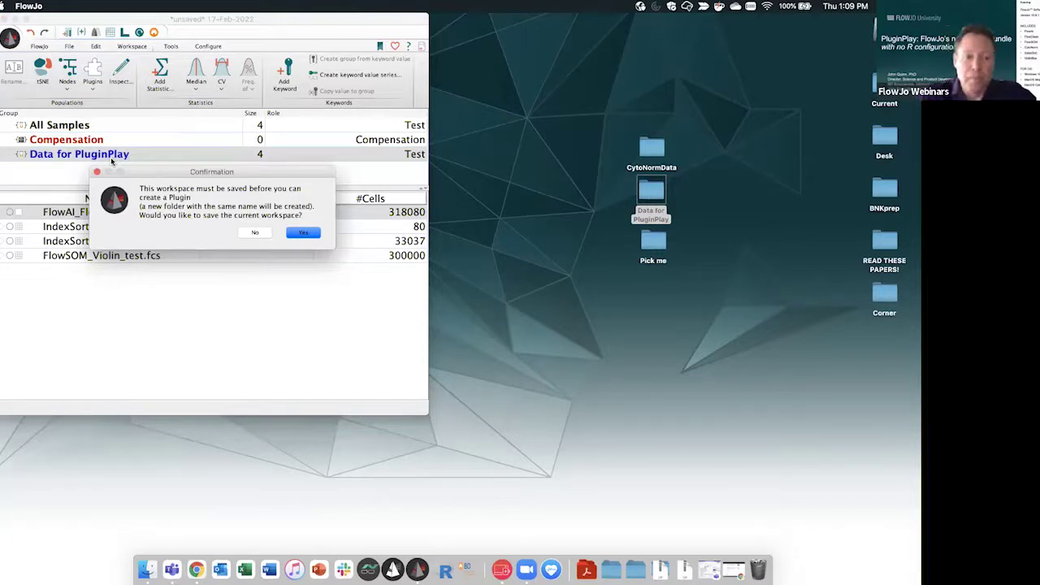
pyautogui.click(303, 233)
pyautogui.moveTo(435, 185); pyautogui.dragTo(335, 190)
pyautogui.write('Plugin')
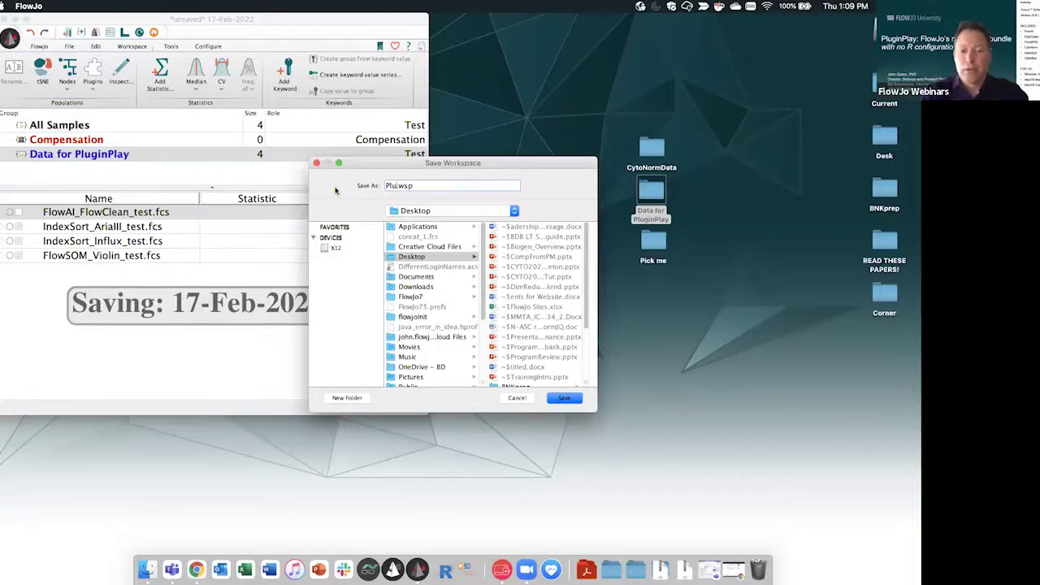
pyautogui.write('PlayDemo')
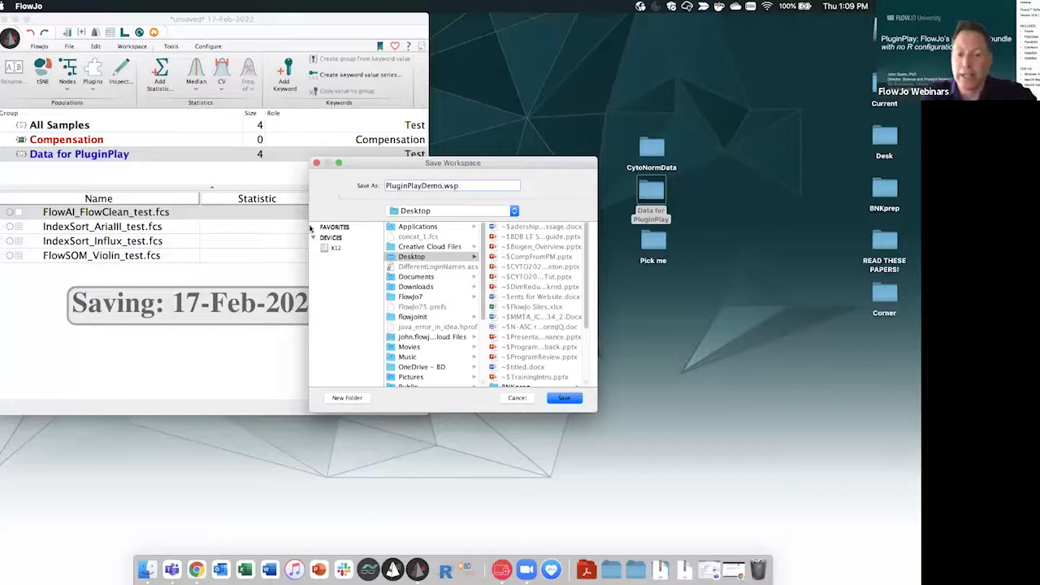
pyautogui.click(565, 397)
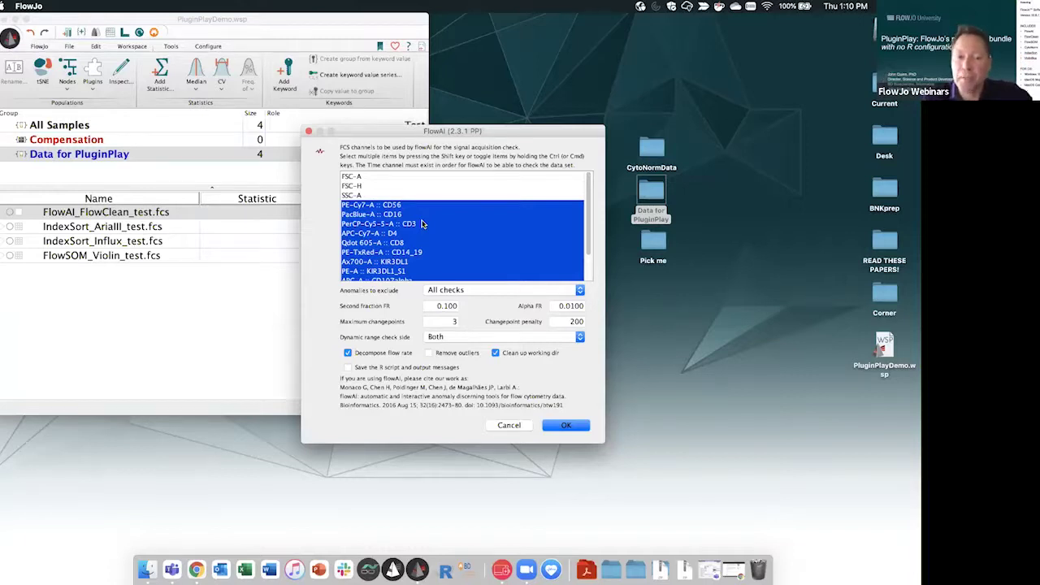
# - Run FlowAI with all checks, a changepoint penalty of 500, outlier removal enabled and the dynamic range check side set to Both
pyautogui.click(485, 289)
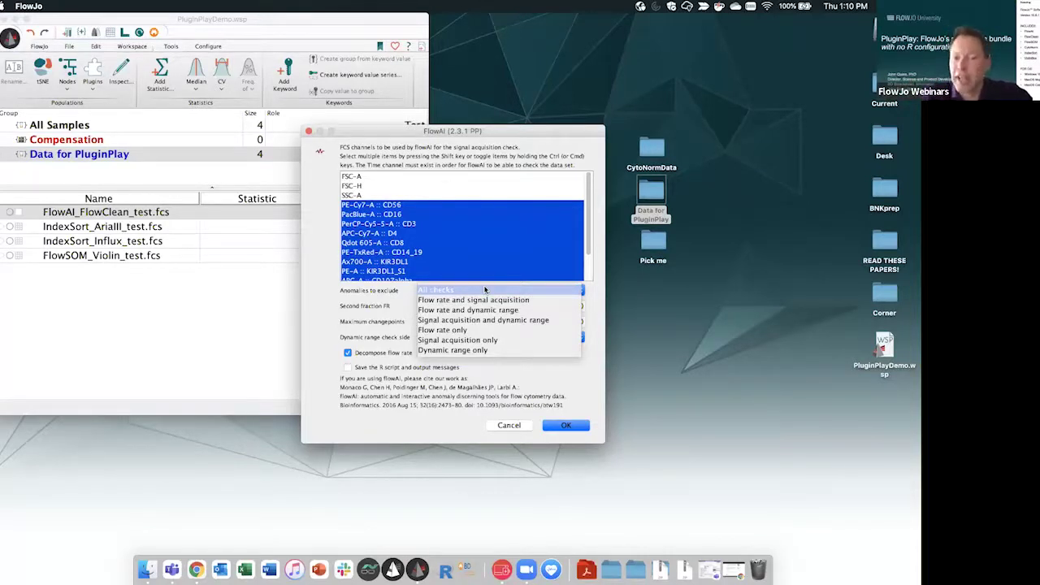
pyautogui.click(478, 291)
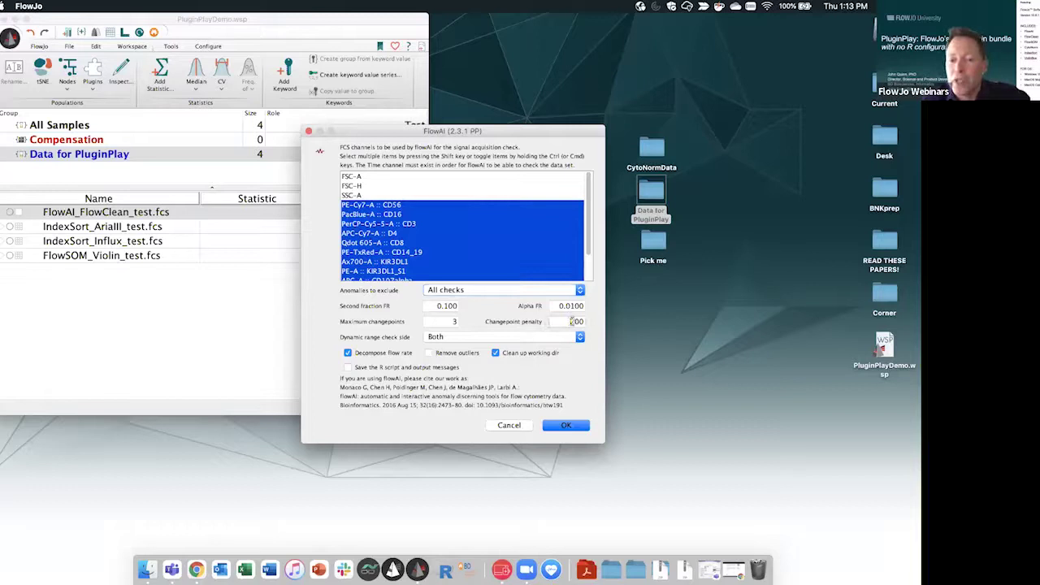
pyautogui.write('5')
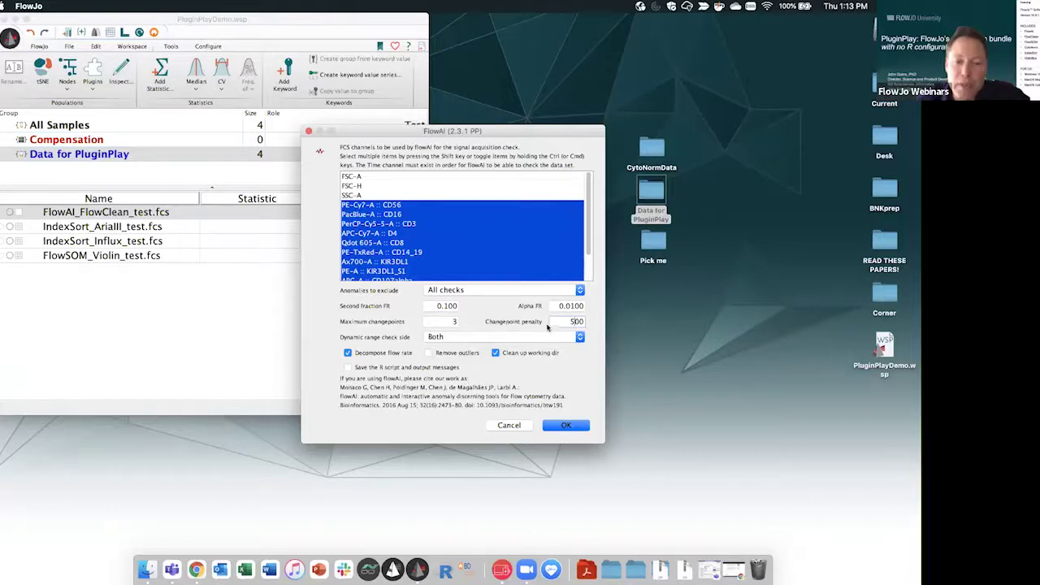
pyautogui.click(428, 354)
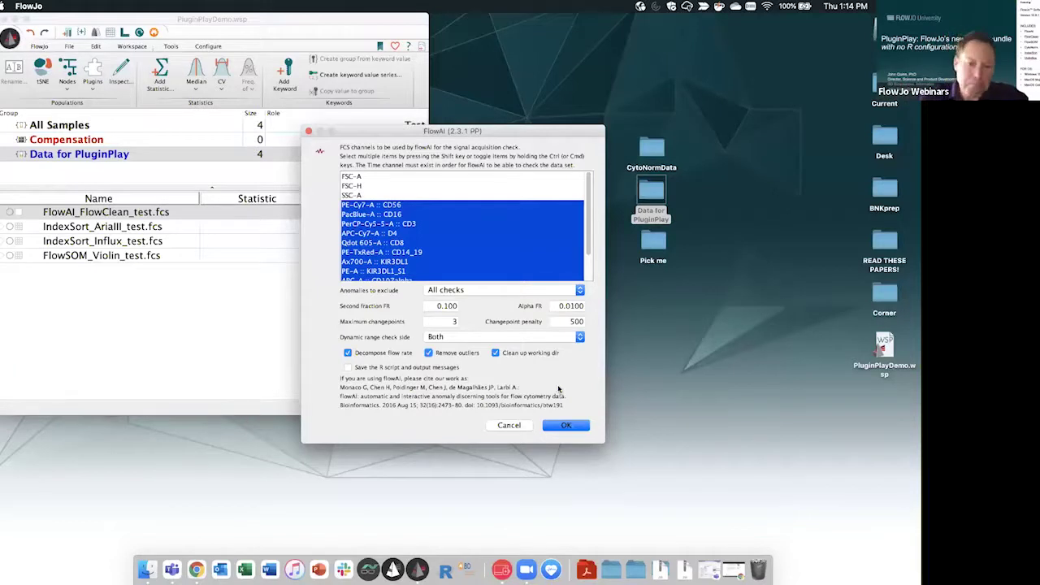
pyautogui.click(469, 336)
pyautogui.click(439, 337)
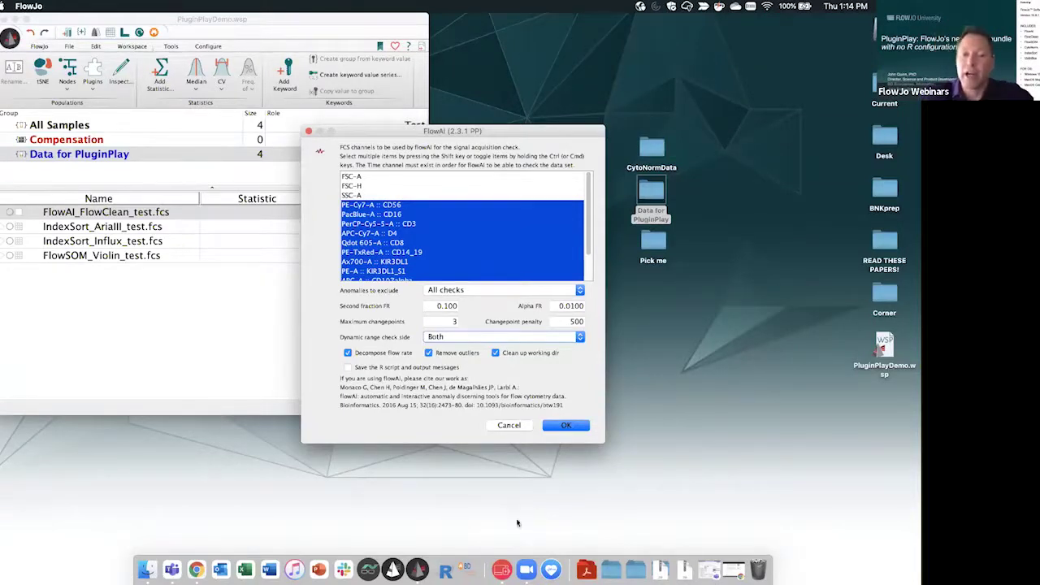
pyautogui.click(559, 425)
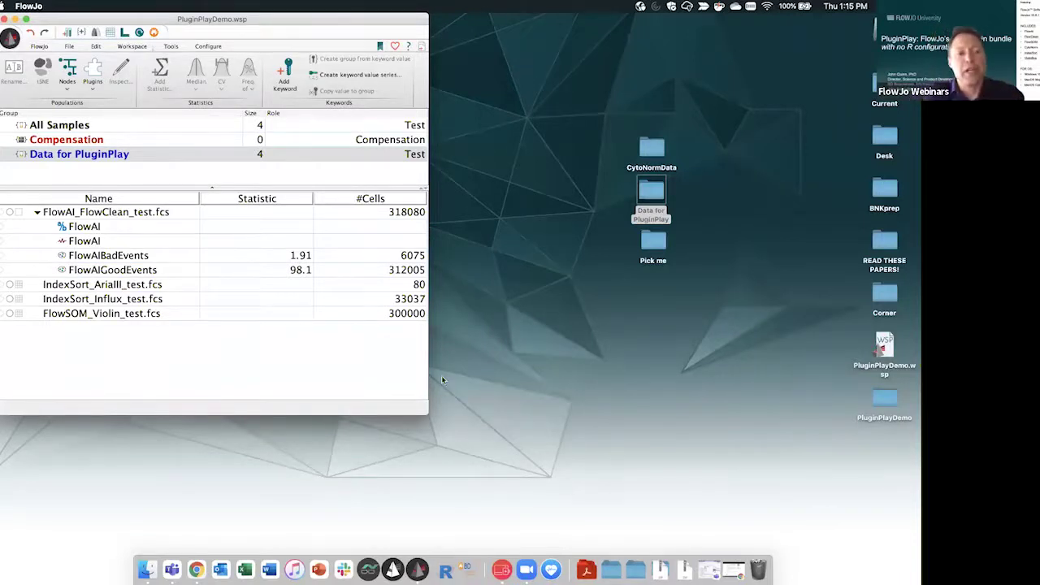
# - View the FlowAI_FlowClean_test.fcs sample as a histogram of the FlowAI parameter, examine the good and bad event gates, and close the graph
pyautogui.doubleClick(97, 212)
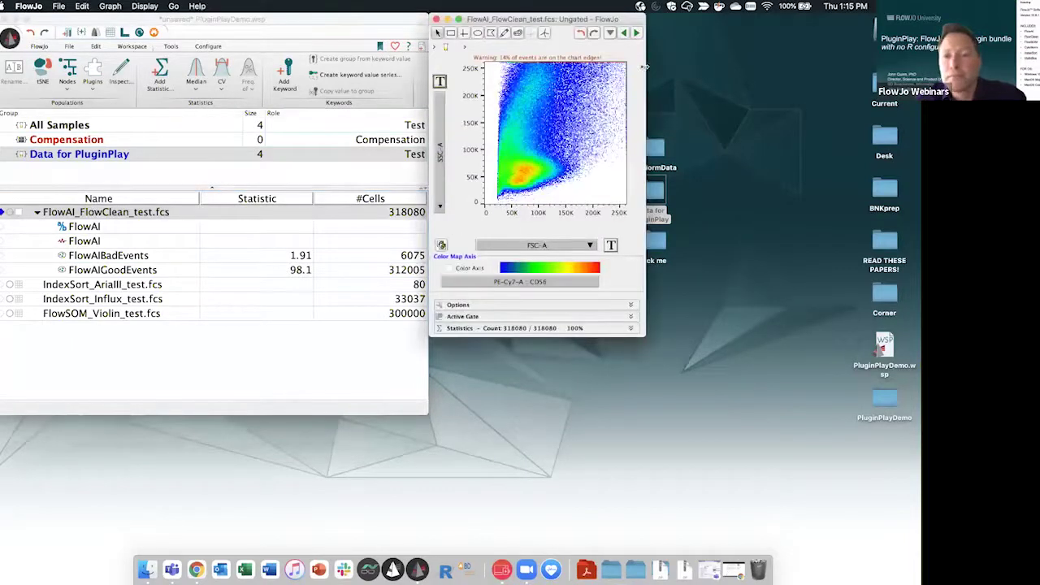
pyautogui.moveTo(647, 50); pyautogui.dragTo(696, 50)
pyautogui.moveTo(568, 20); pyautogui.dragTo(436, 109)
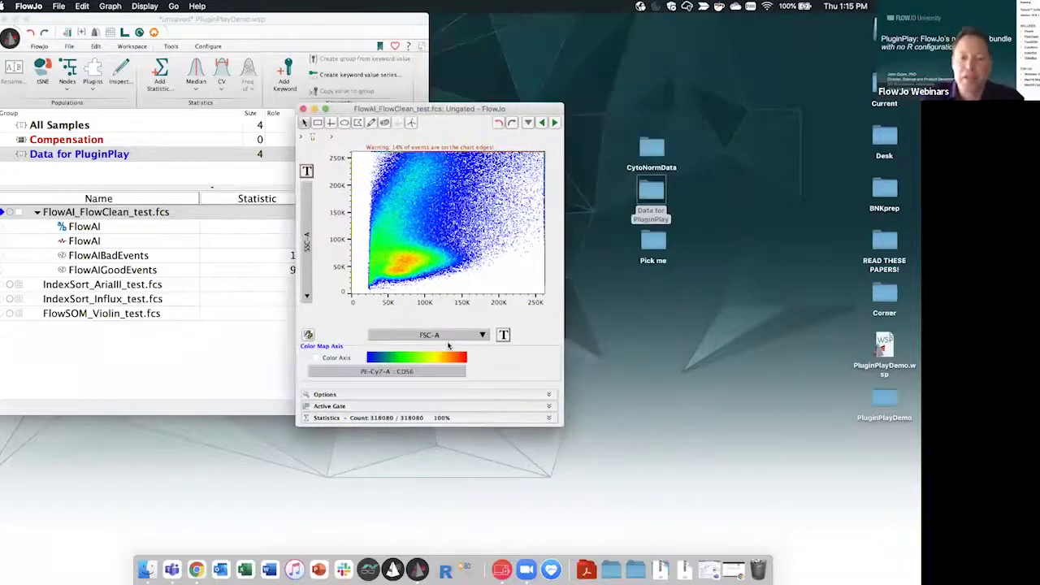
pyautogui.click(480, 334)
pyautogui.click(492, 502)
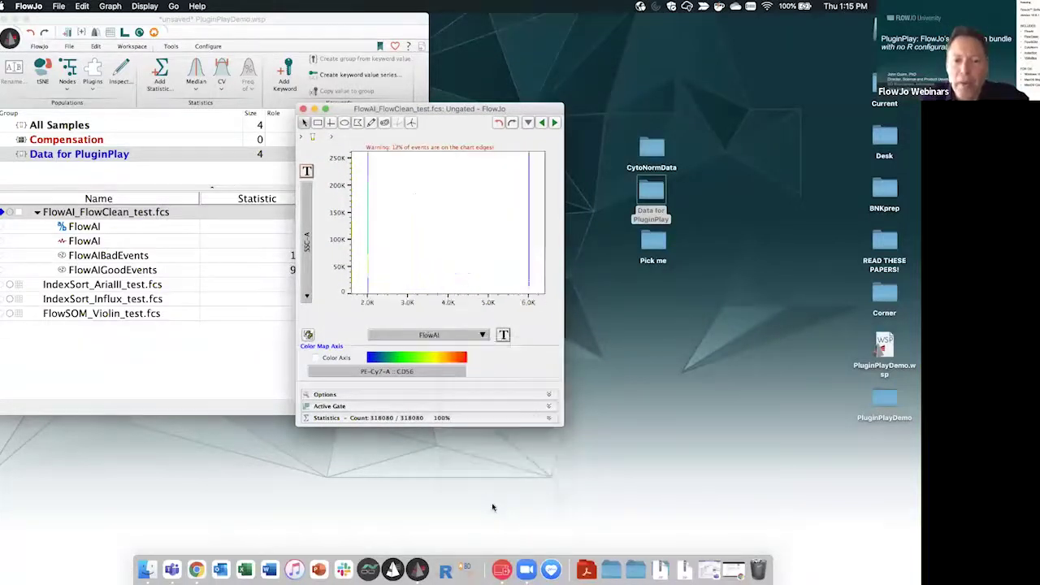
pyautogui.click(306, 240)
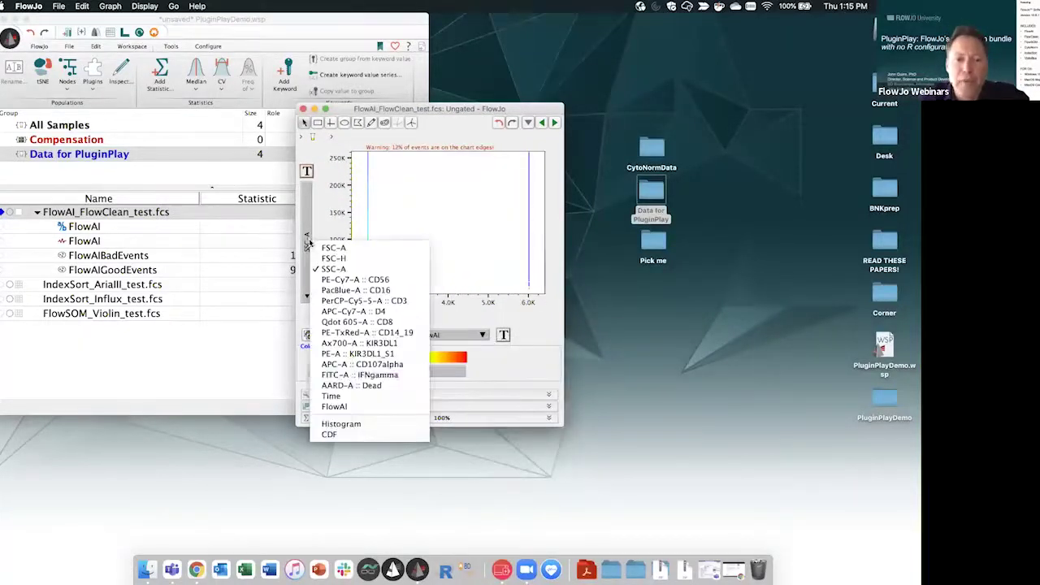
pyautogui.click(358, 425)
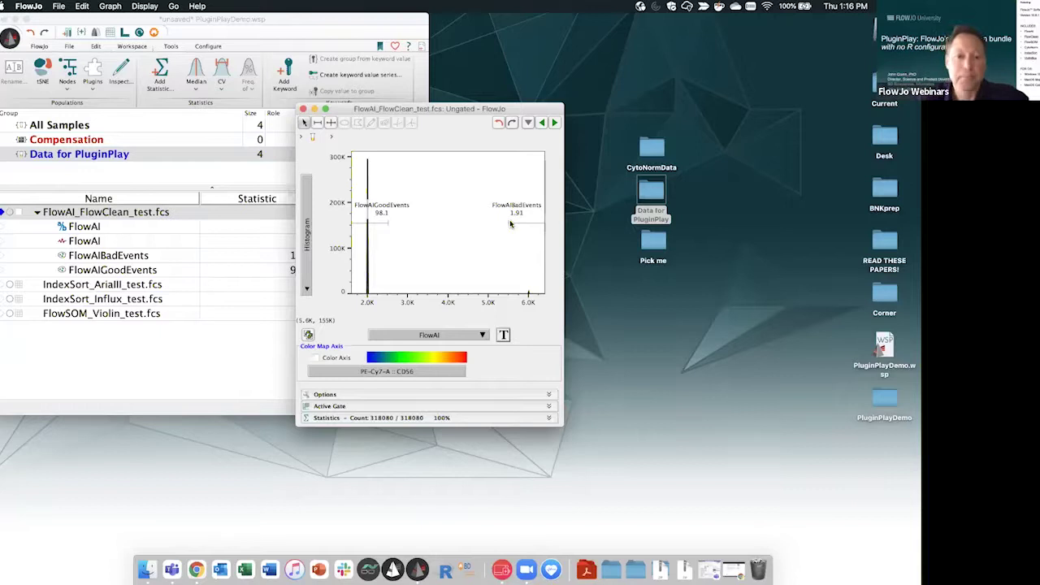
pyautogui.click(303, 109)
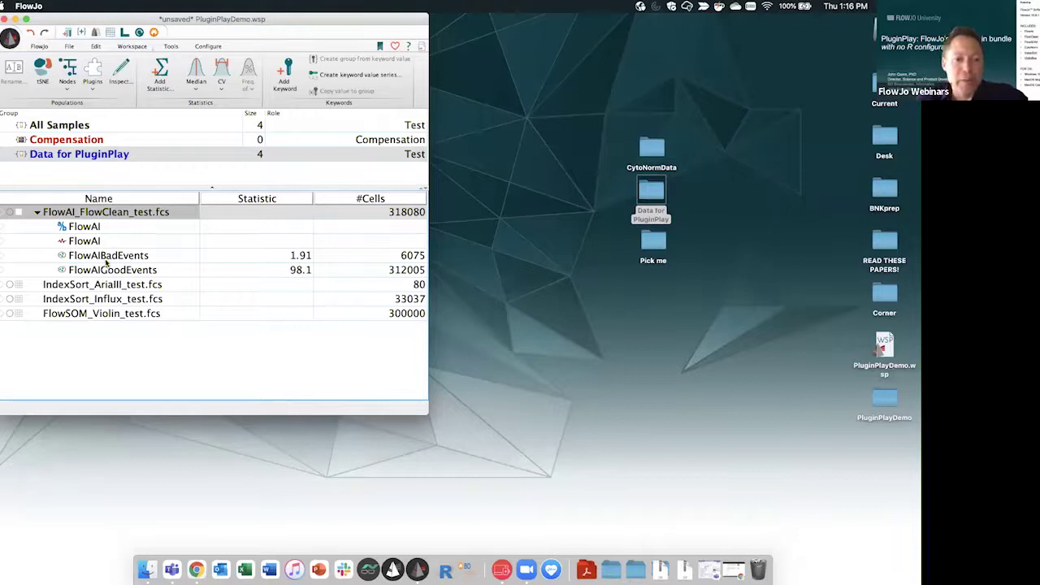
# - Open the Layout Editor beside the workspace and overlay the FlowAIBadEvents and FlowAIGoodEvents populations of FlowAI_FlowClean_test.fcs in one plot
pyautogui.click(124, 32)
pyautogui.moveTo(685, 27); pyautogui.dragTo(577, 140)
pyautogui.moveTo(105, 257); pyautogui.dragTo(471, 335)
pyautogui.moveTo(103, 270); pyautogui.dragTo(534, 338)
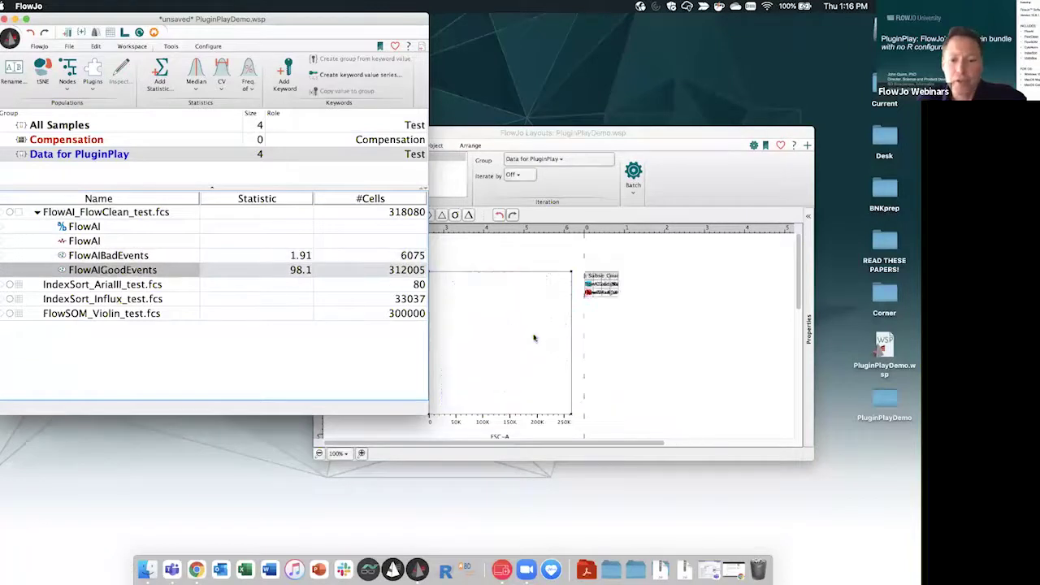
# - Set the overlay plot's x-axis parameter to Time, compare the good and bad events, and close the Layout Editor
pyautogui.click(497, 436)
pyautogui.click(497, 436)
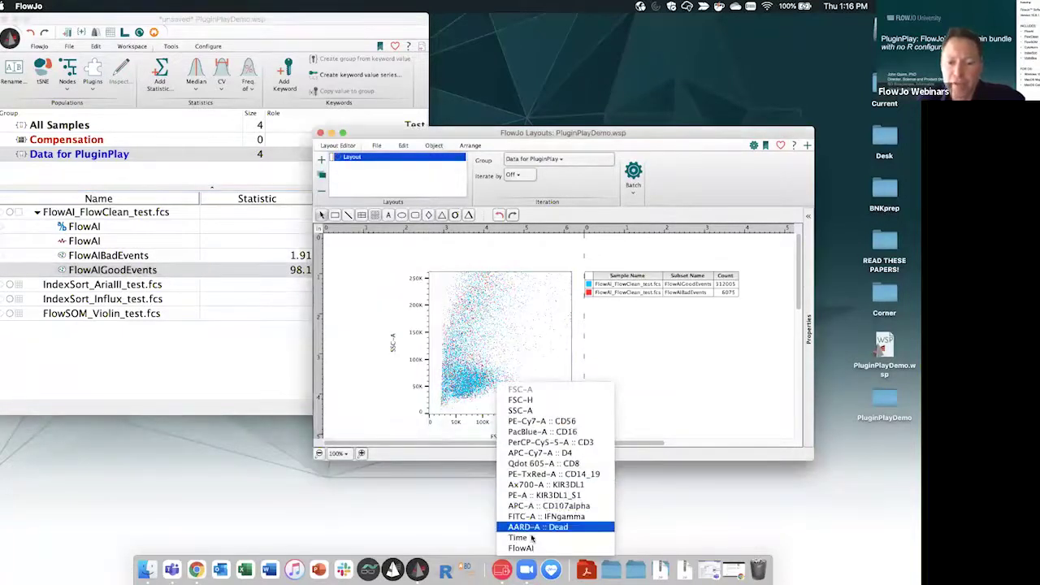
pyautogui.click(532, 538)
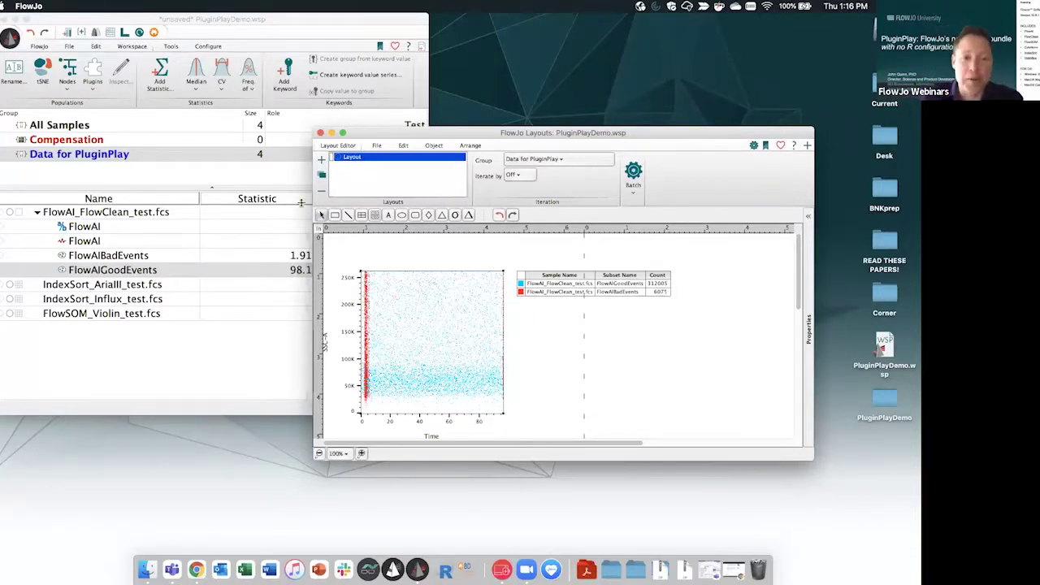
pyautogui.click(320, 132)
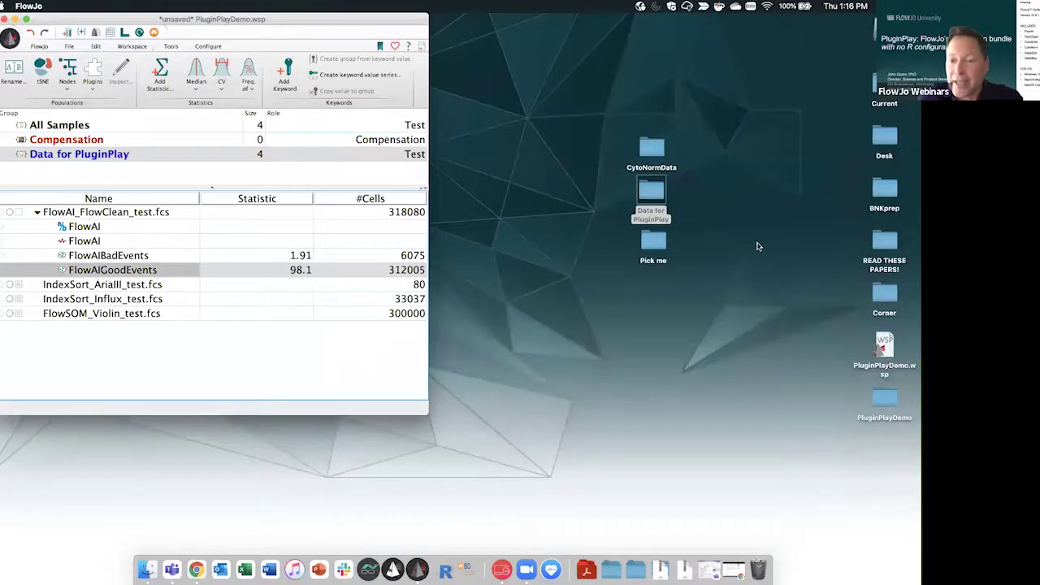
# - Open the report FlowAI_FlowClean_testTRUE.html from the FlowAI QC results inside the desktop's PluginPlayDemo folder
pyautogui.doubleClick(883, 398)
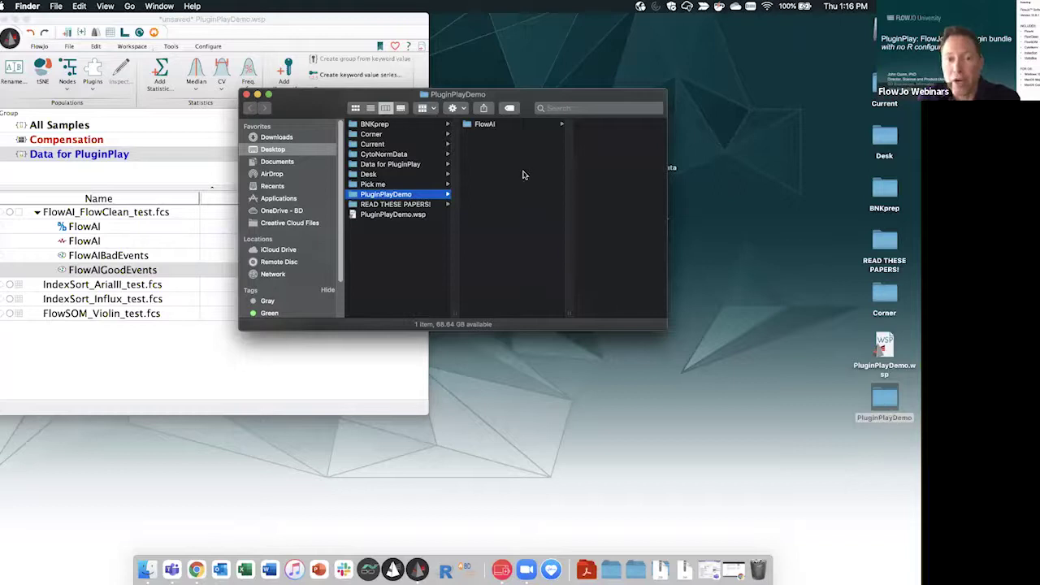
pyautogui.click(486, 128)
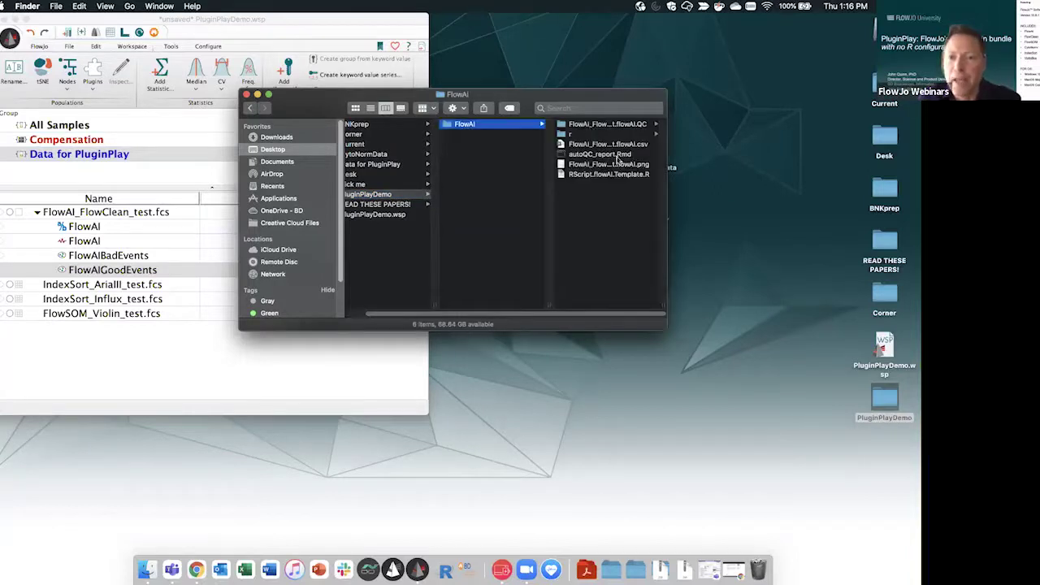
pyautogui.click(623, 125)
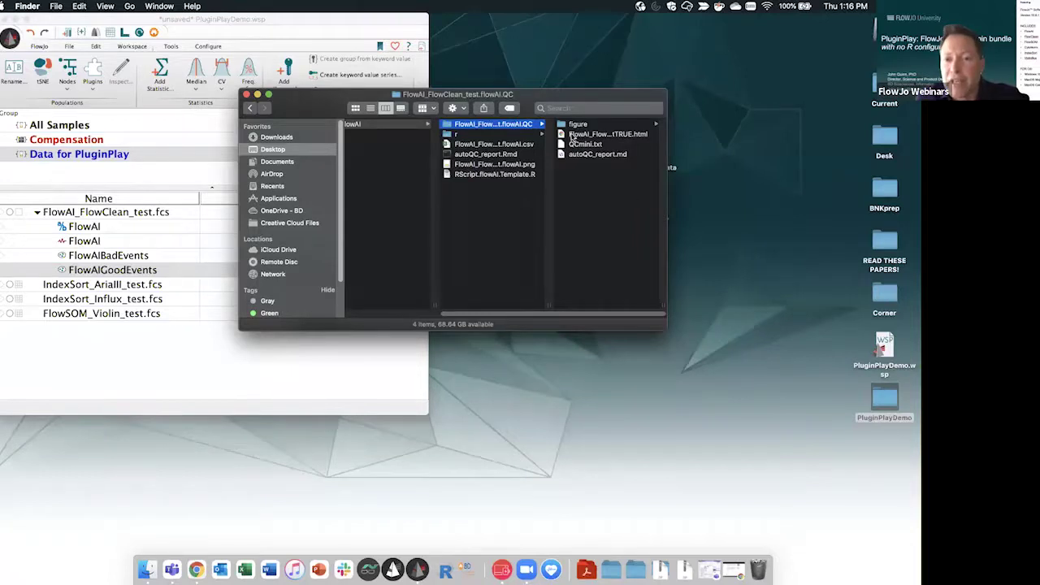
pyautogui.click(613, 135)
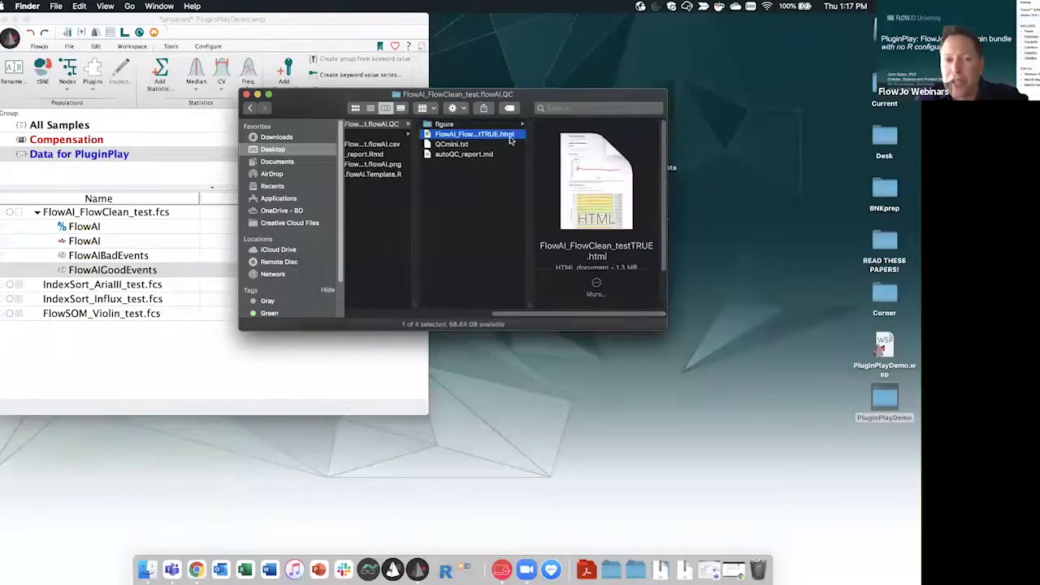
pyautogui.doubleClick(495, 135)
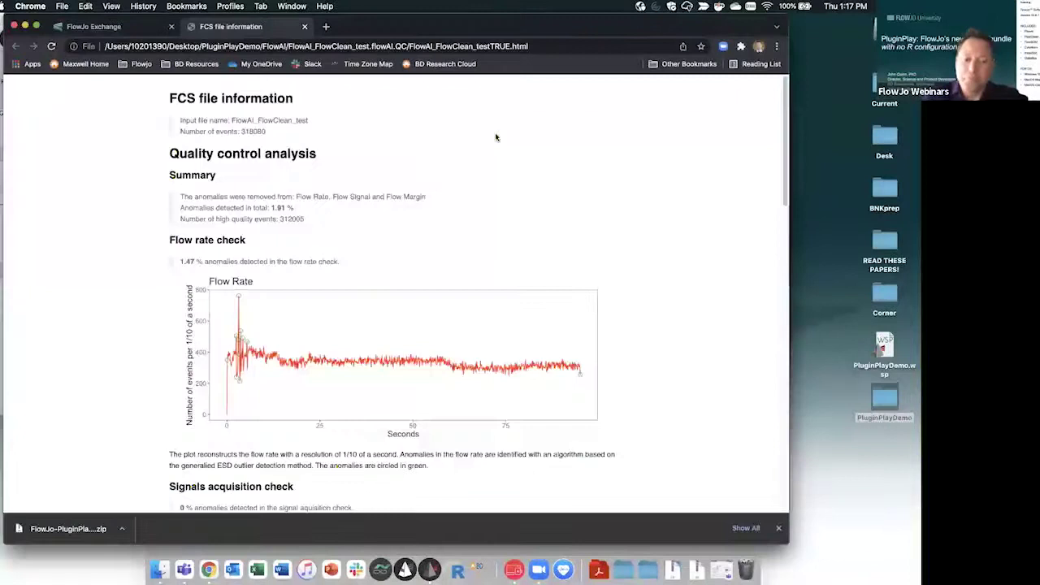
# - Examine the report's flow rate, signal acquisition and dynamic range checks, including the per-channel anomaly table, and close it
pyautogui.moveTo(785, 171); pyautogui.dragTo(785, 175)
pyautogui.scroll(-2, 144, 225)
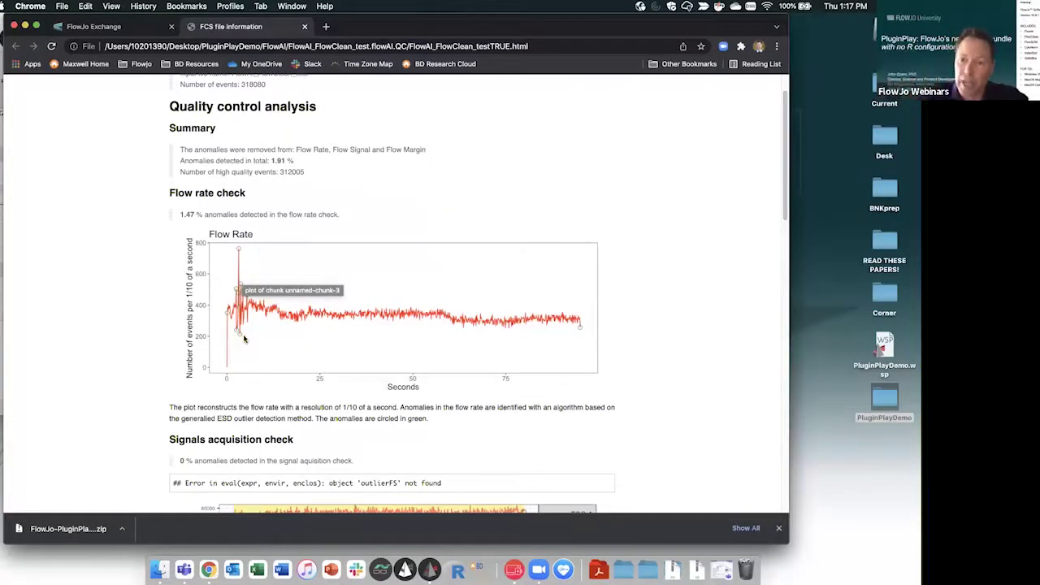
pyautogui.scroll(-5, 276, 340)
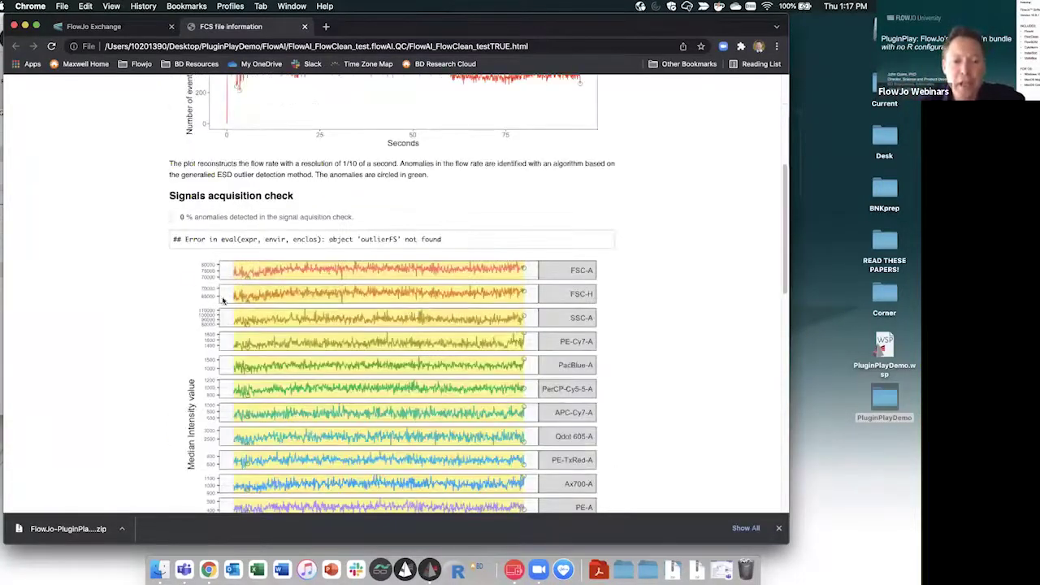
pyautogui.scroll(-5, 279, 322)
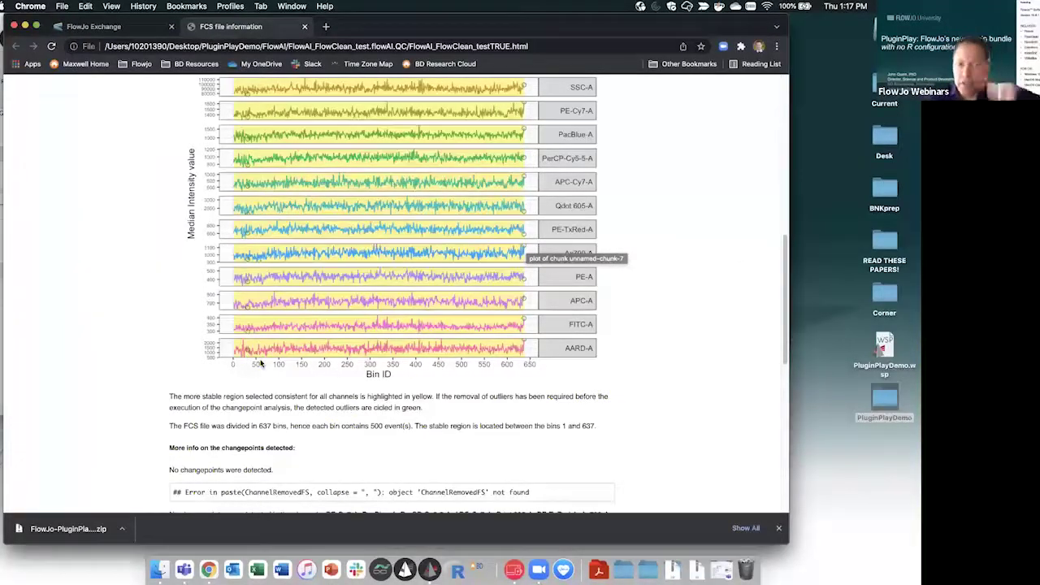
pyautogui.scroll(-10, 430, 406)
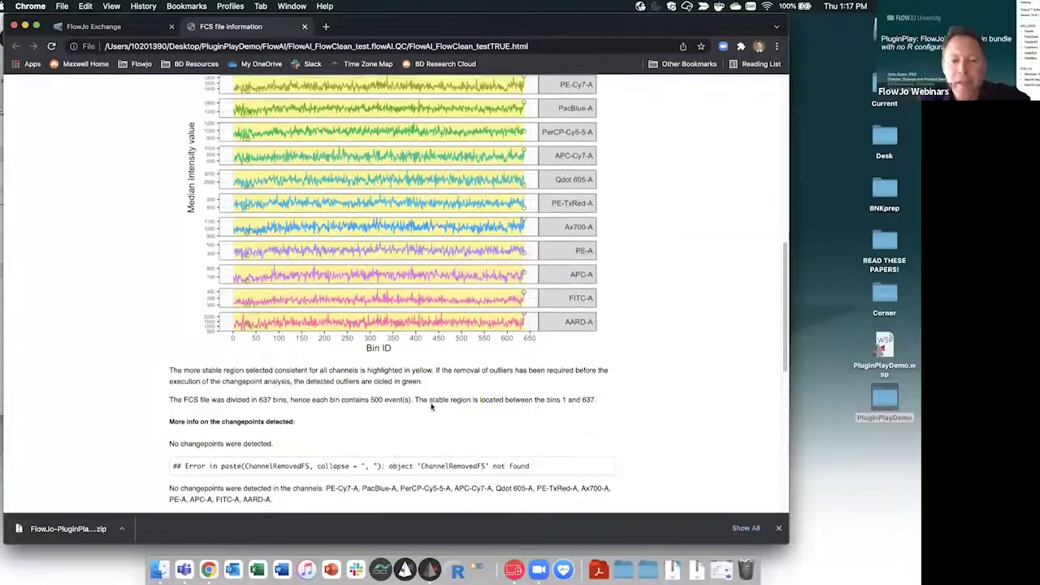
pyautogui.scroll(-3, 409, 290)
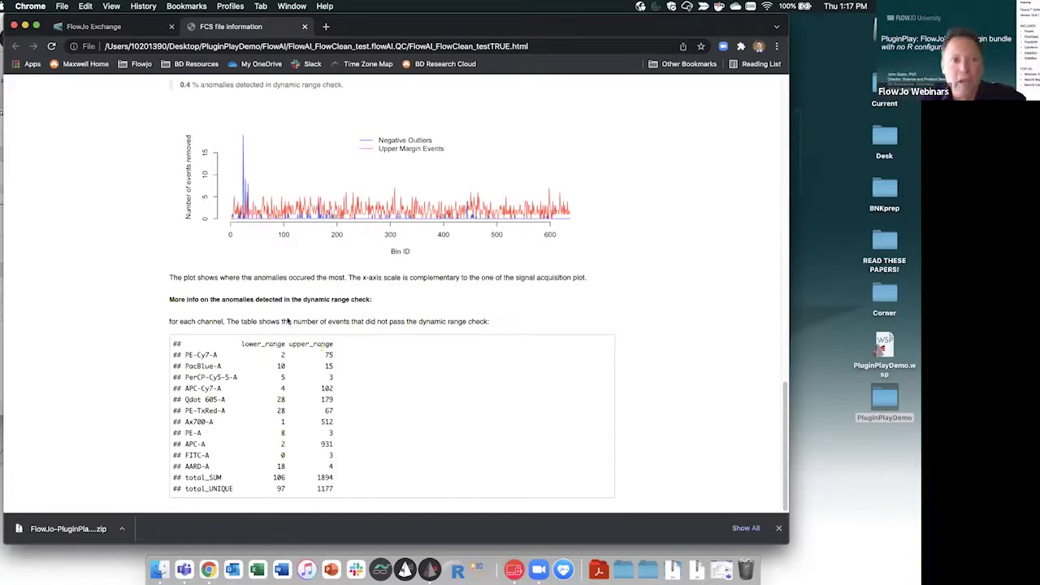
pyautogui.click(25, 27)
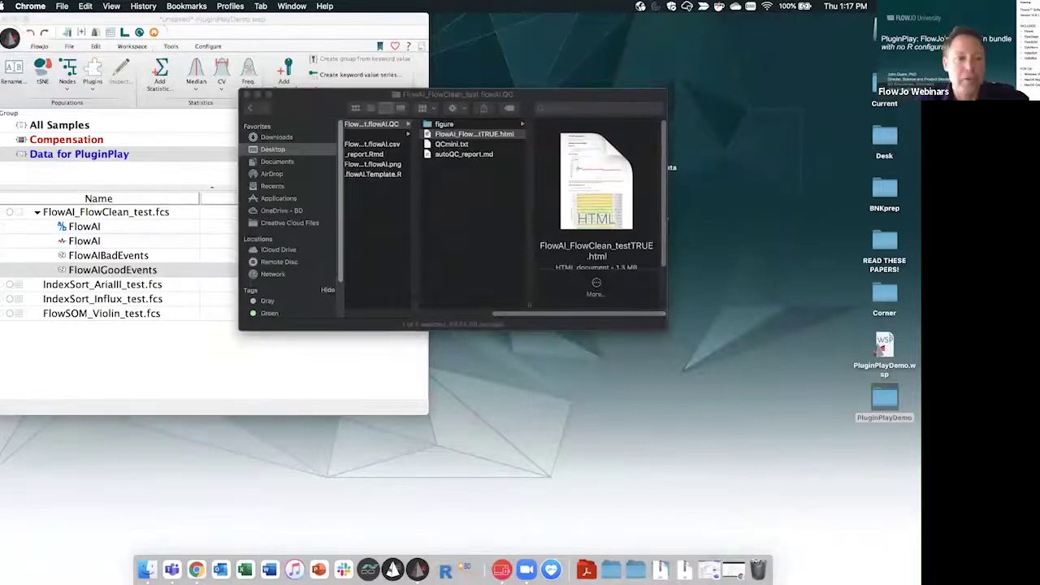
# - Delete the FlowAI derived parameter node located directly above the bad events gate under FlowAI_FlowClean_test.fcs
pyautogui.click(82, 241)
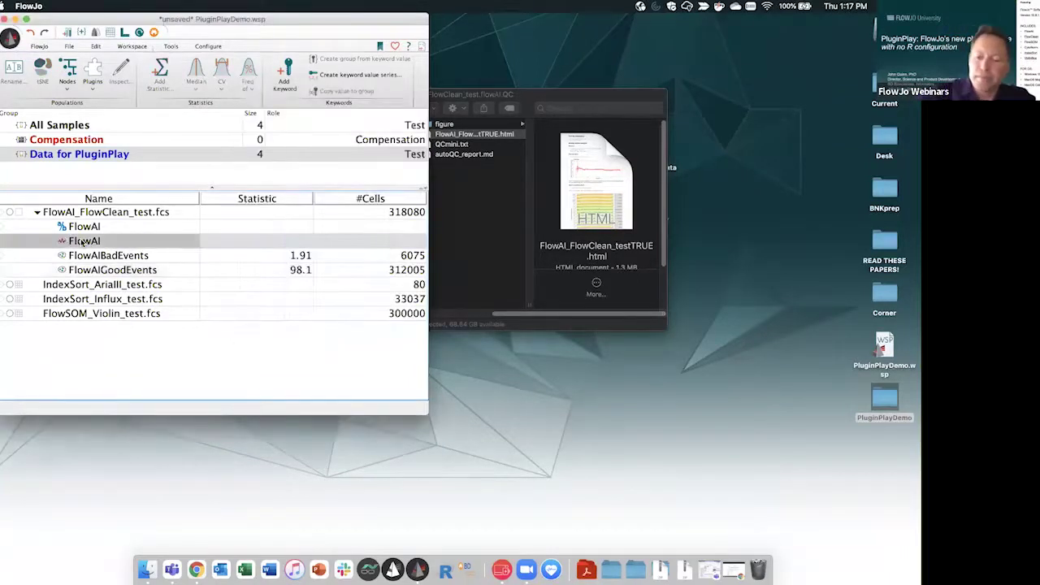
pyautogui.press('Delete')
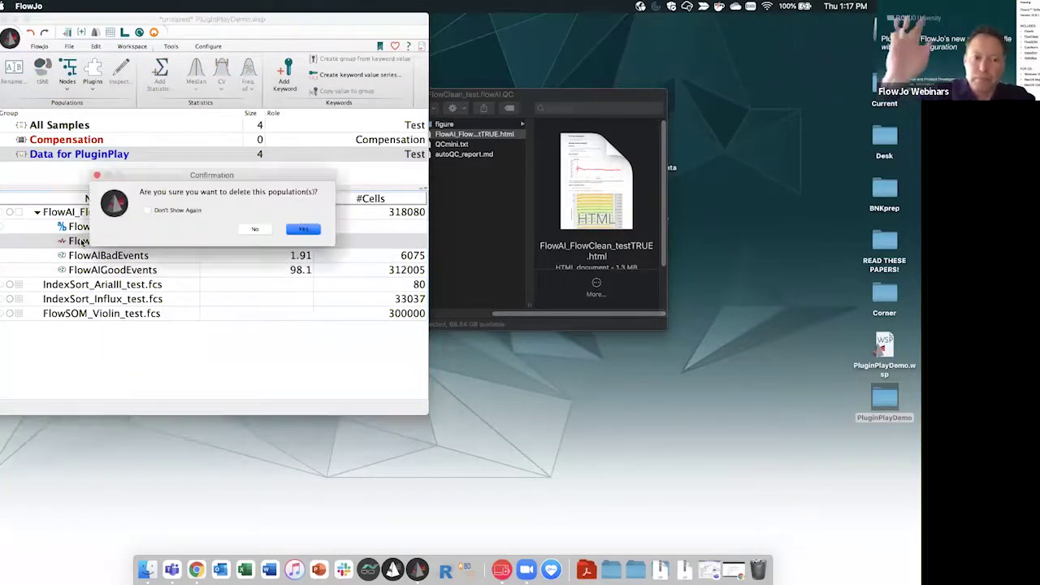
pyautogui.click(302, 230)
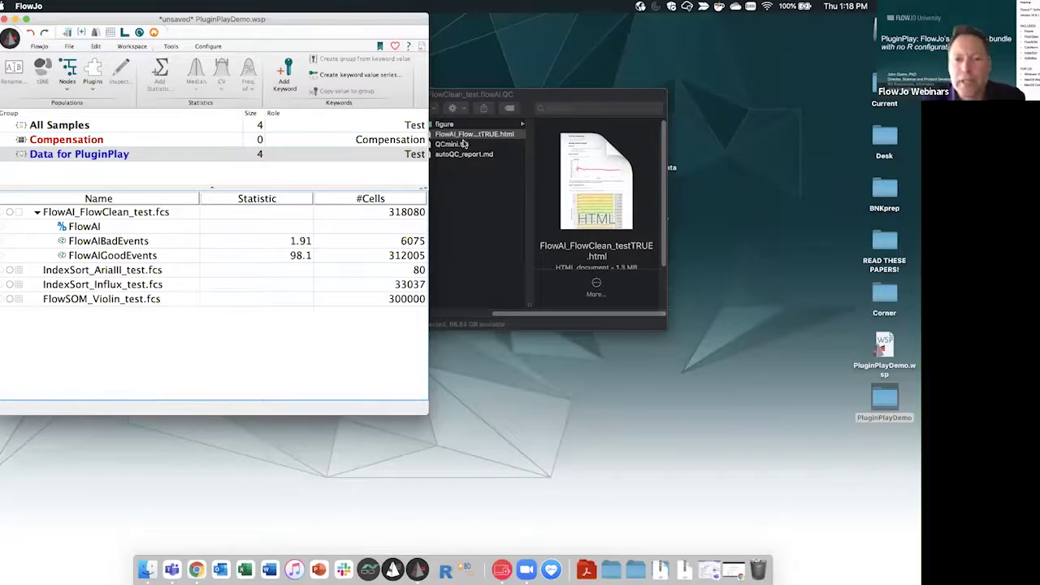
# - Enlarge the FlowAI output folder window and widen its file column to read the HTML report's full name
pyautogui.click(532, 180)
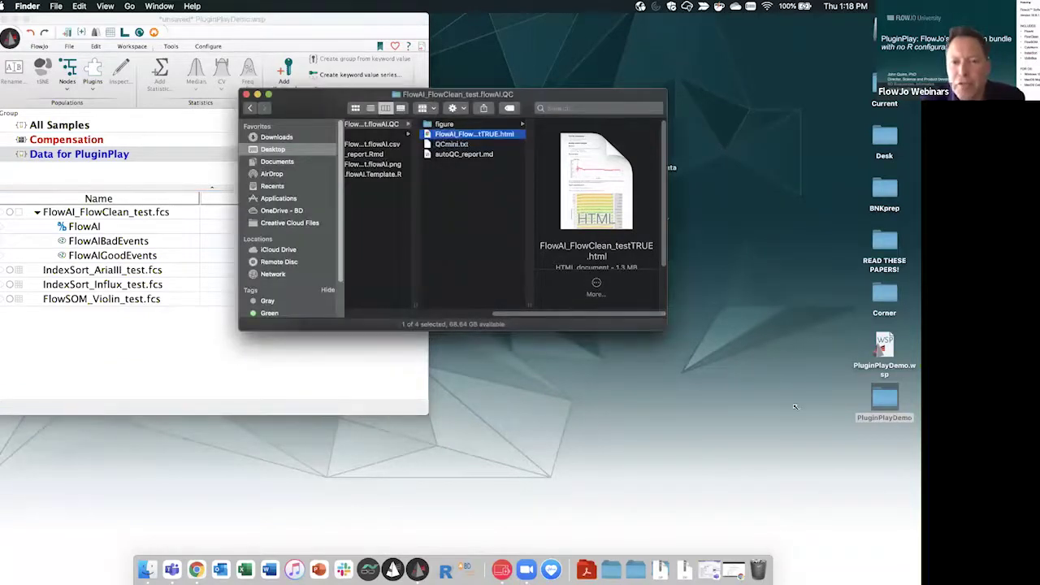
pyautogui.moveTo(666, 329); pyautogui.dragTo(797, 410)
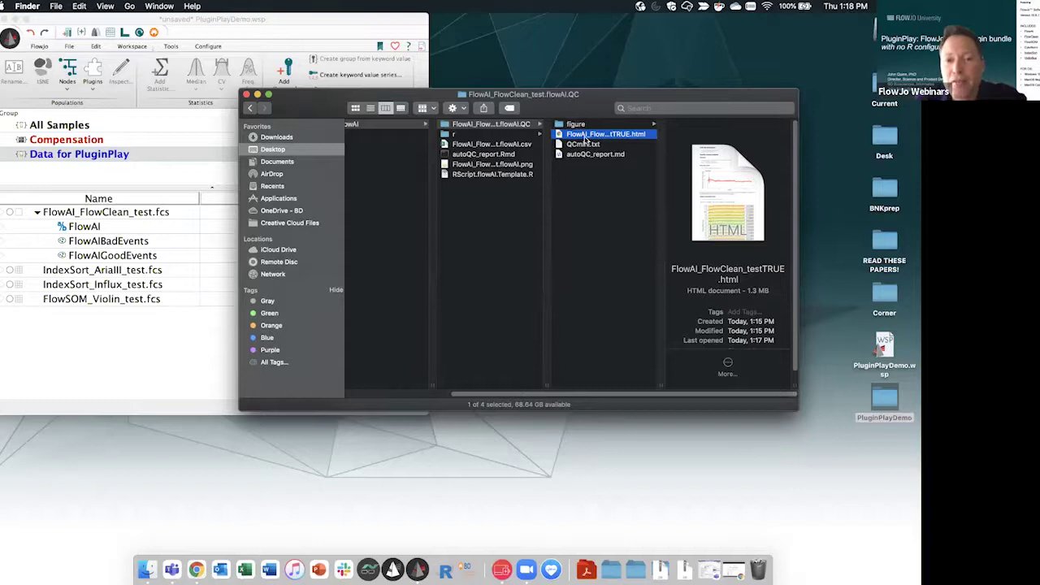
pyautogui.moveTo(662, 387); pyautogui.dragTo(756, 367)
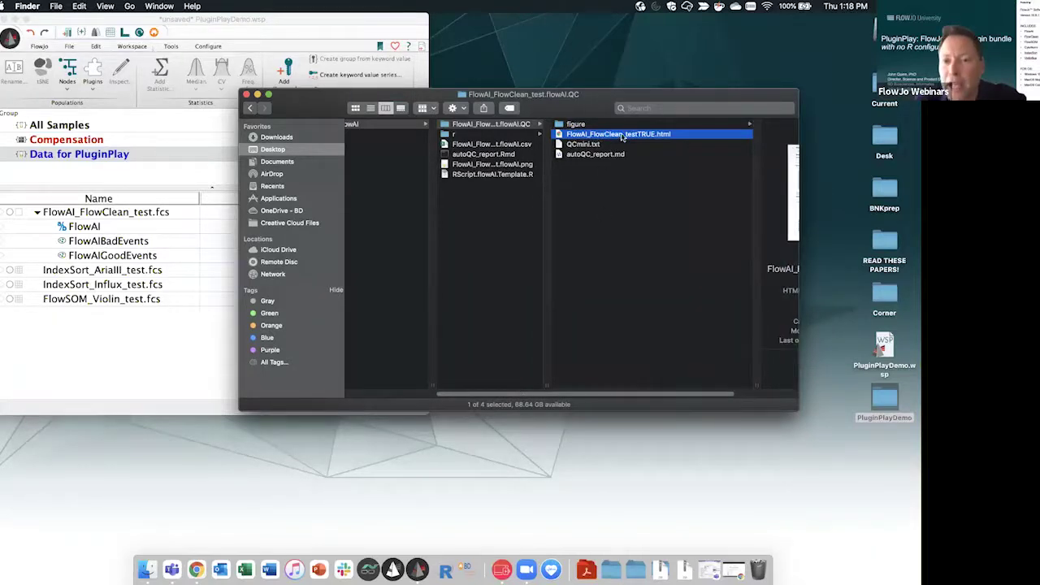
pyautogui.moveTo(755, 383); pyautogui.dragTo(721, 384)
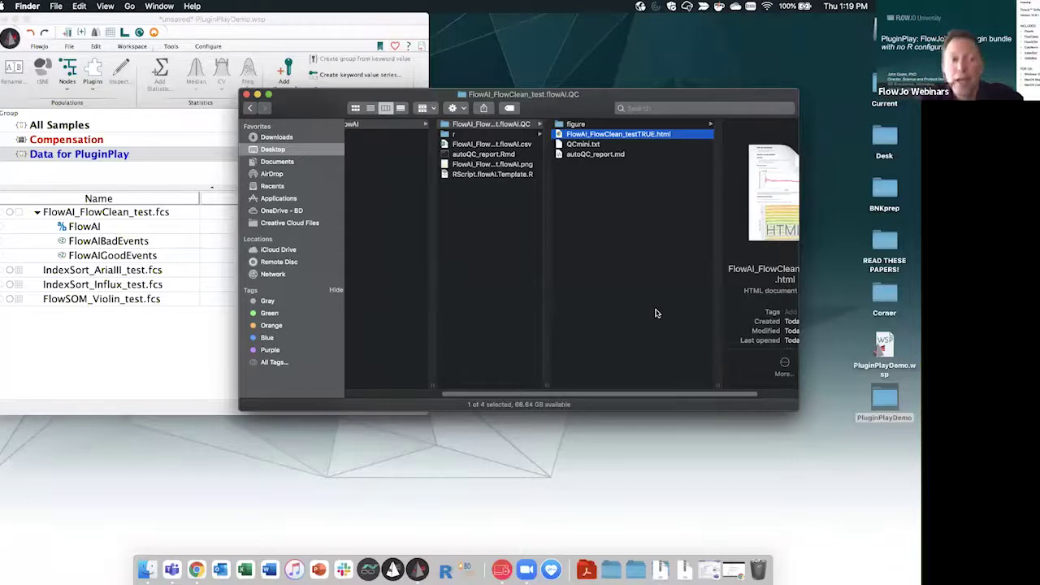
# - Return to the FlowJo workspace, examine the Workspace preferences including the sample display naming options, and close the preferences
pyautogui.click(231, 332)
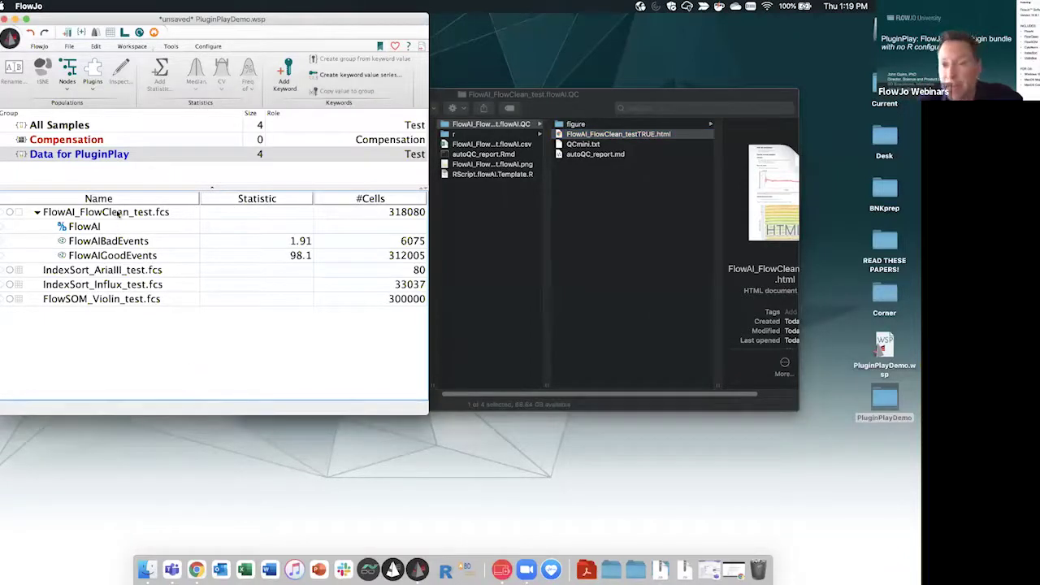
pyautogui.moveTo(158, 14); pyautogui.dragTo(158, 83)
pyautogui.click(395, 115)
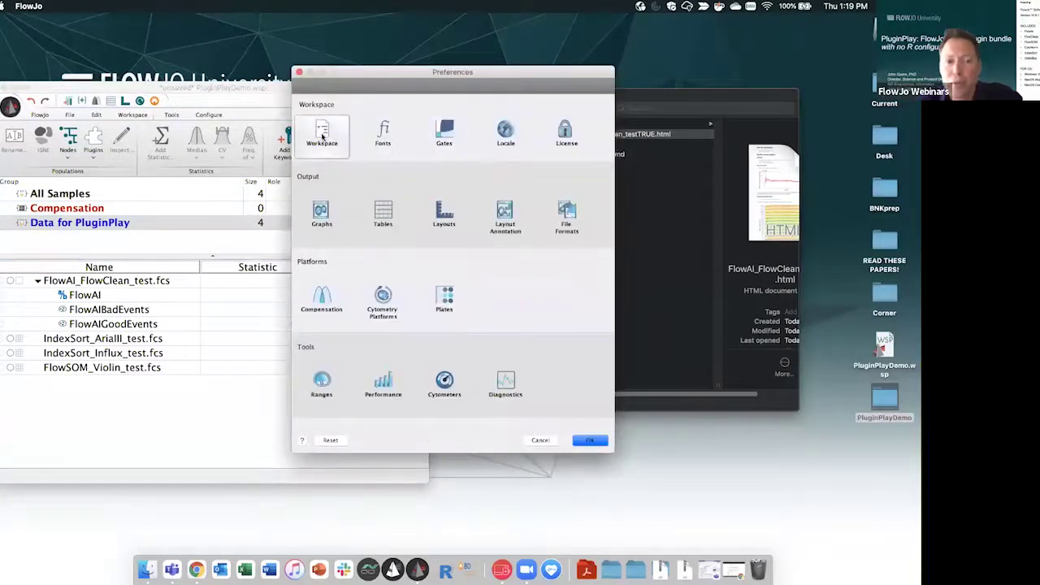
pyautogui.click(322, 135)
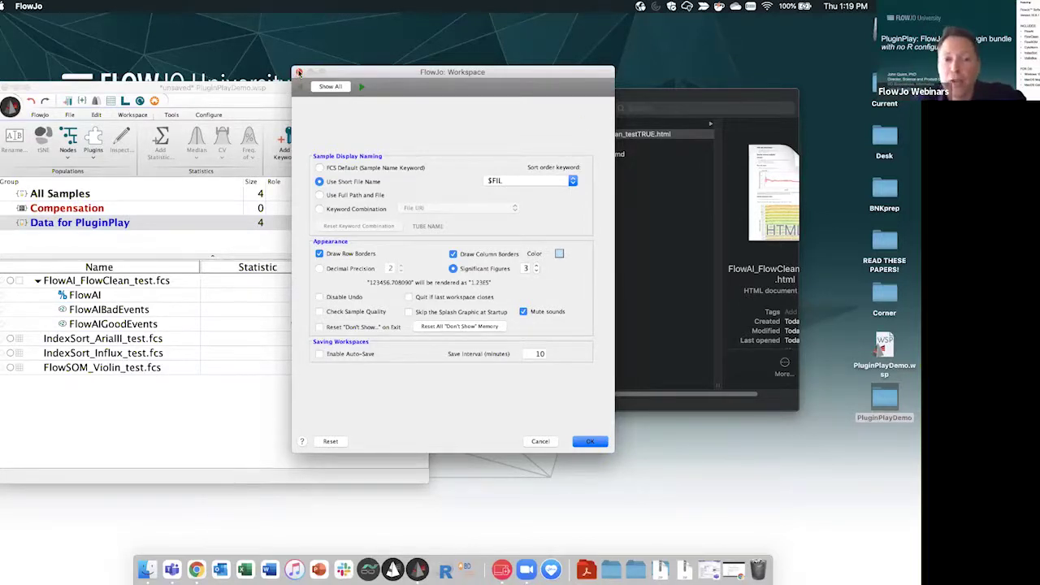
pyautogui.click(298, 72)
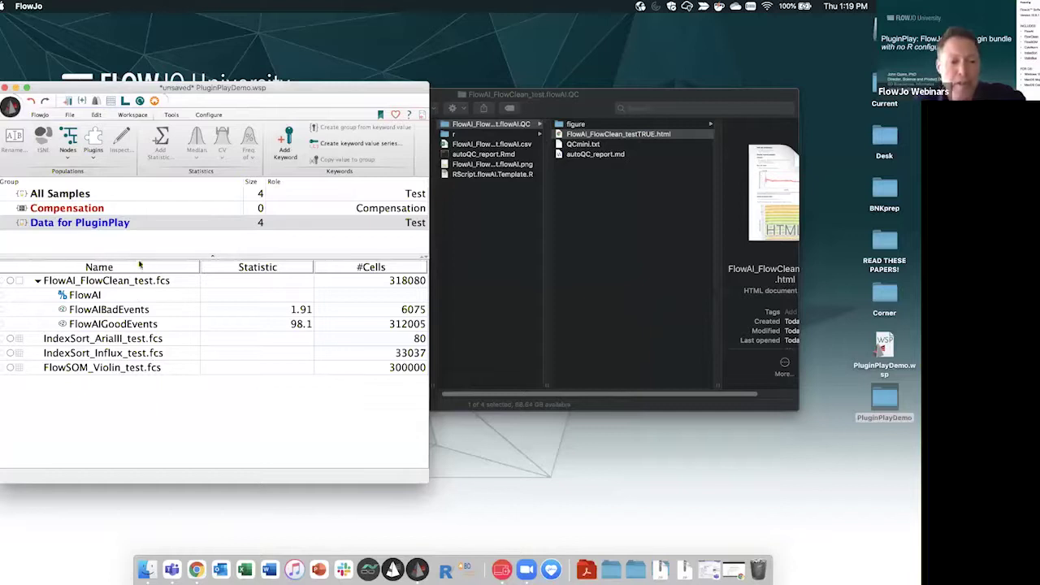
# - Close the output folder window and reposition the workspace window to leave free desktop space beside it
pyautogui.click(588, 106)
pyautogui.click(246, 93)
pyautogui.moveTo(240, 91); pyautogui.dragTo(236, 63)
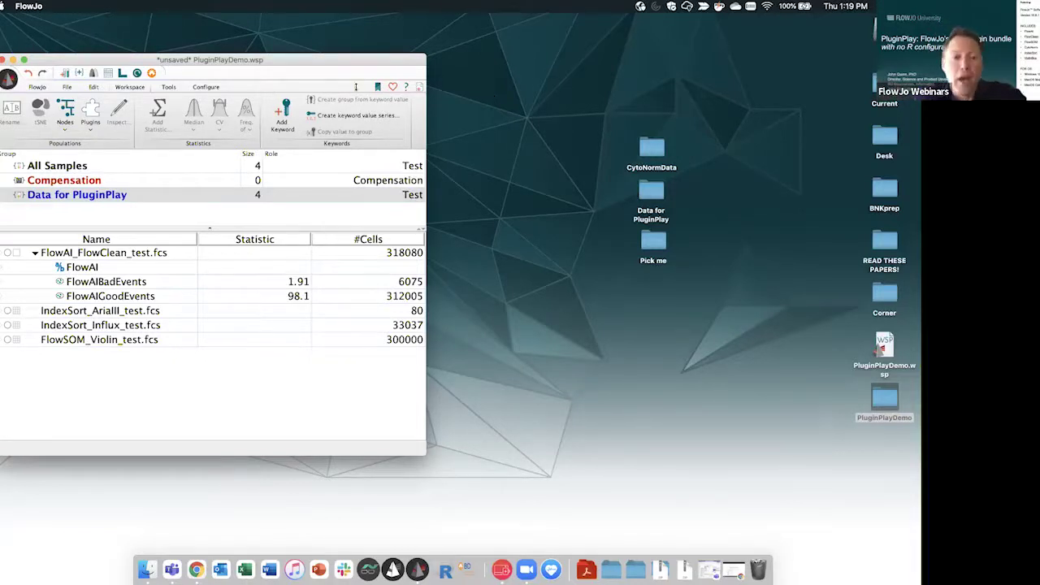
pyautogui.moveTo(259, 61); pyautogui.dragTo(554, 104)
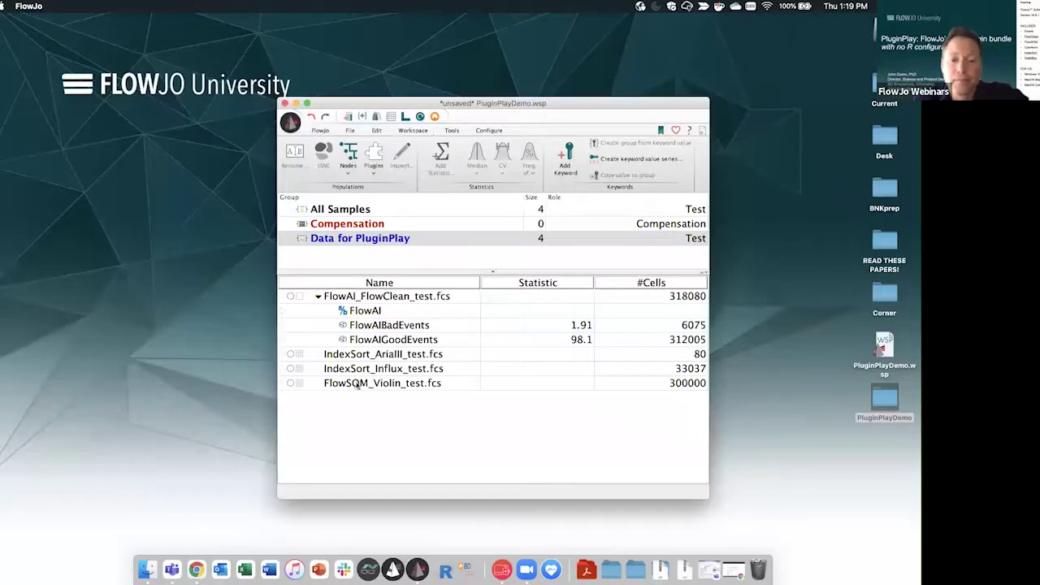
pyautogui.moveTo(396, 342)
pyautogui.mouseDown()
pyautogui.moveTo(388, 242)
pyautogui.moveTo(408, 342)
pyautogui.mouseUp()
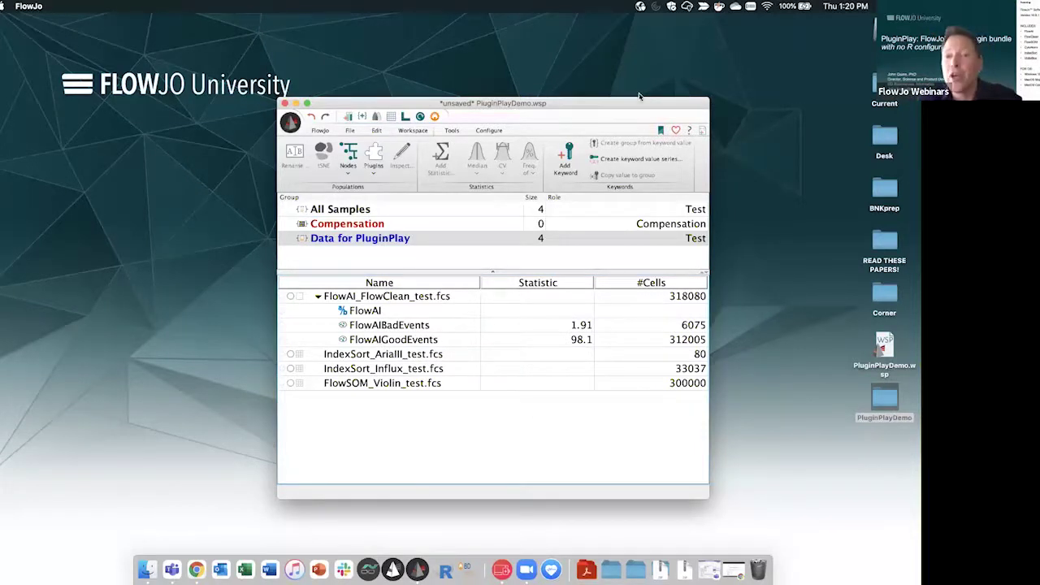
pyautogui.moveTo(647, 106); pyautogui.dragTo(368, 60)
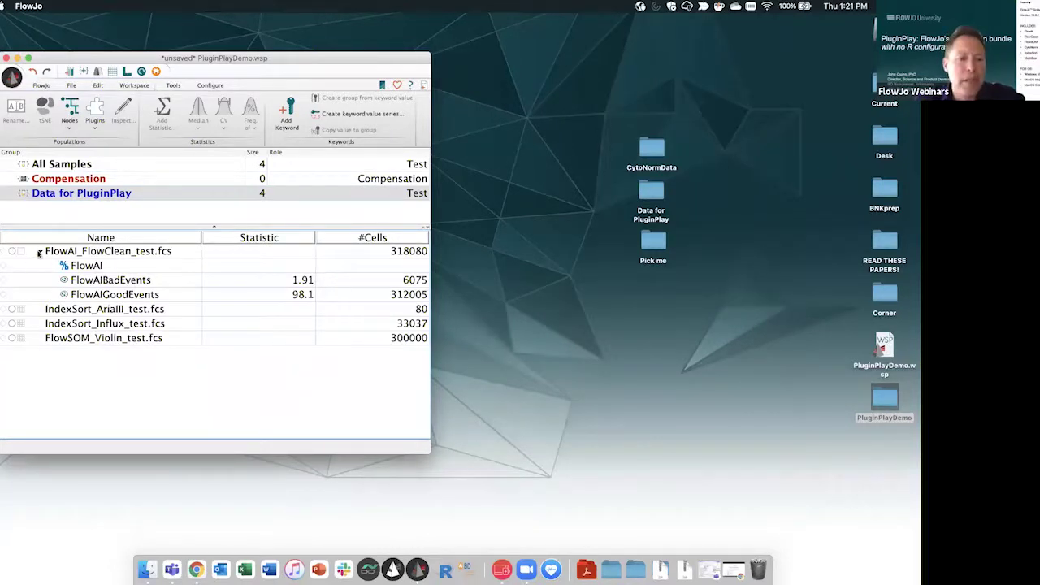
# - Collapse the FlowAI_FlowClean_test.fcs sample and start the IndexSort plugin on IndexSort_AriaIII_test.fcs
pyautogui.click(38, 252)
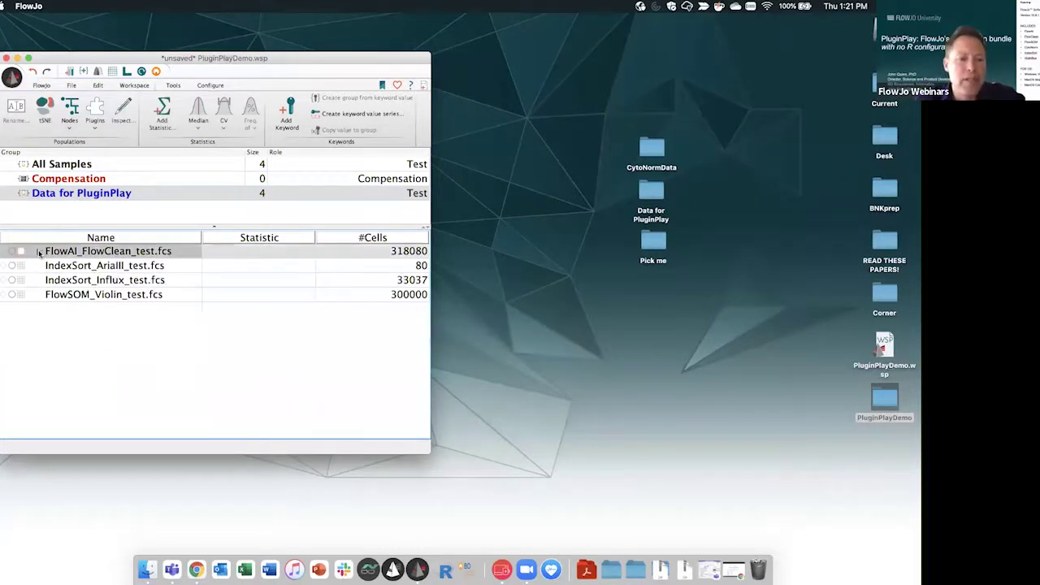
pyautogui.click(78, 266)
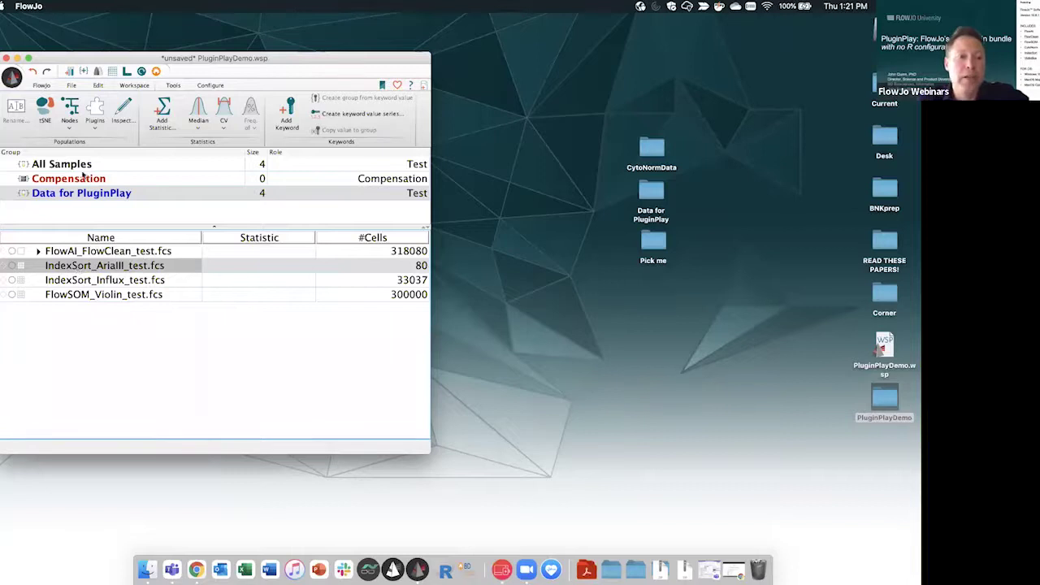
pyautogui.click(94, 131)
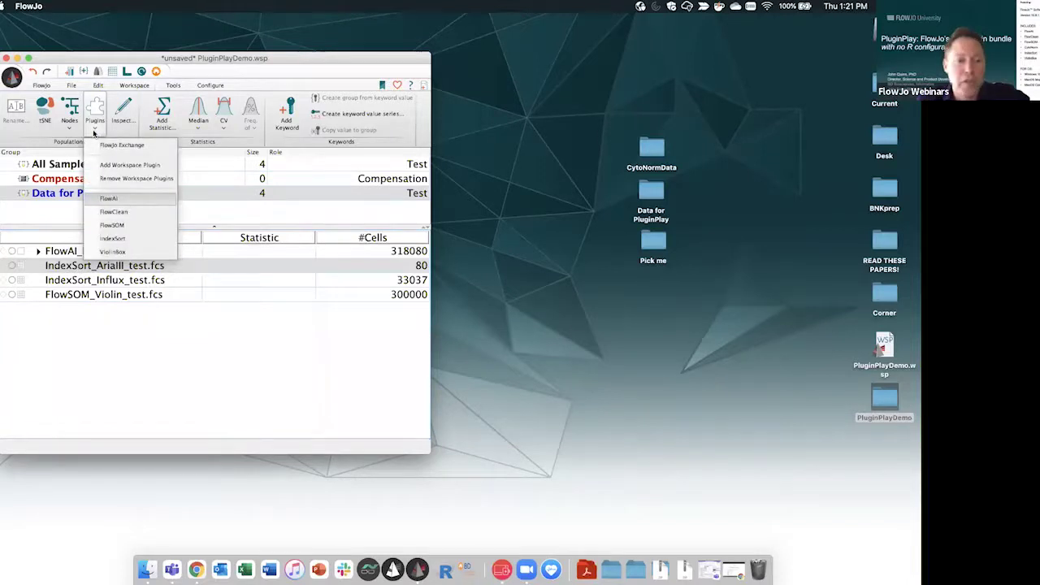
pyautogui.click(112, 238)
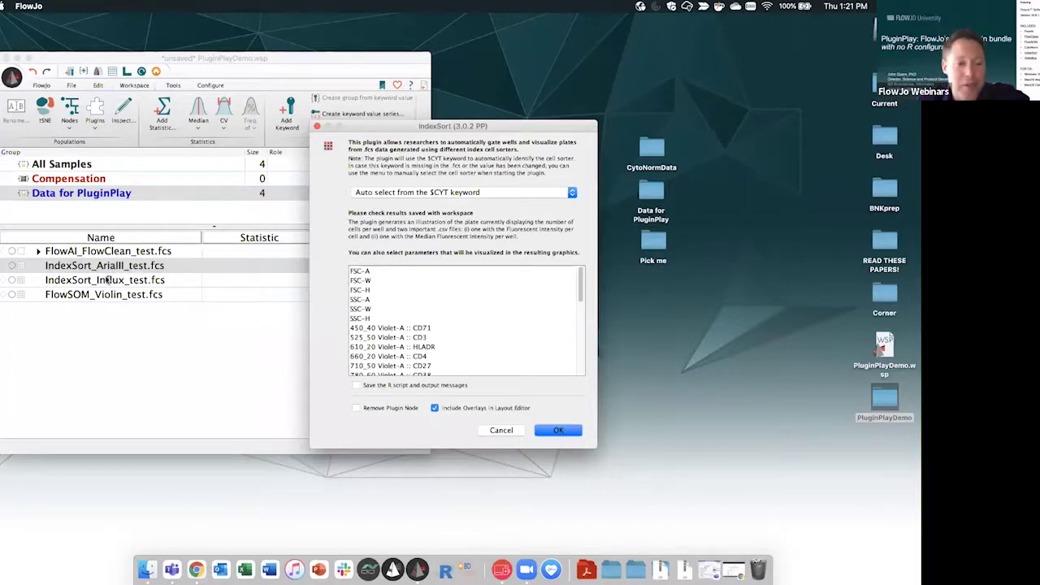
# - Run IndexSort on the AriaIII sample with BD FACSAria III as the cell sorter and the compensated CD71 and CD57 parameters selected
pyautogui.click(449, 194)
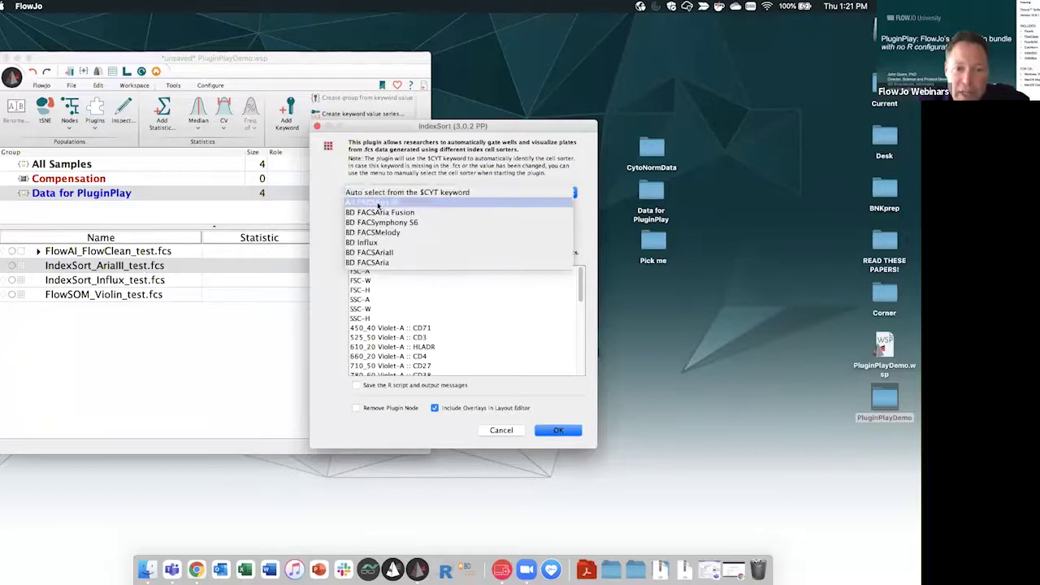
pyautogui.click(378, 205)
pyautogui.scroll(-5, 492, 315)
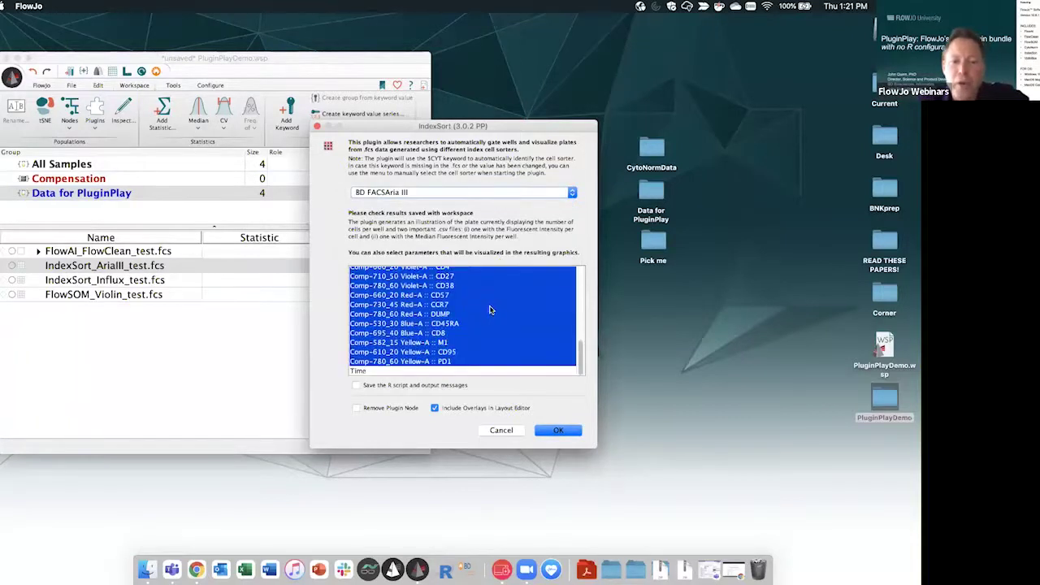
pyautogui.scroll(2, 490, 309)
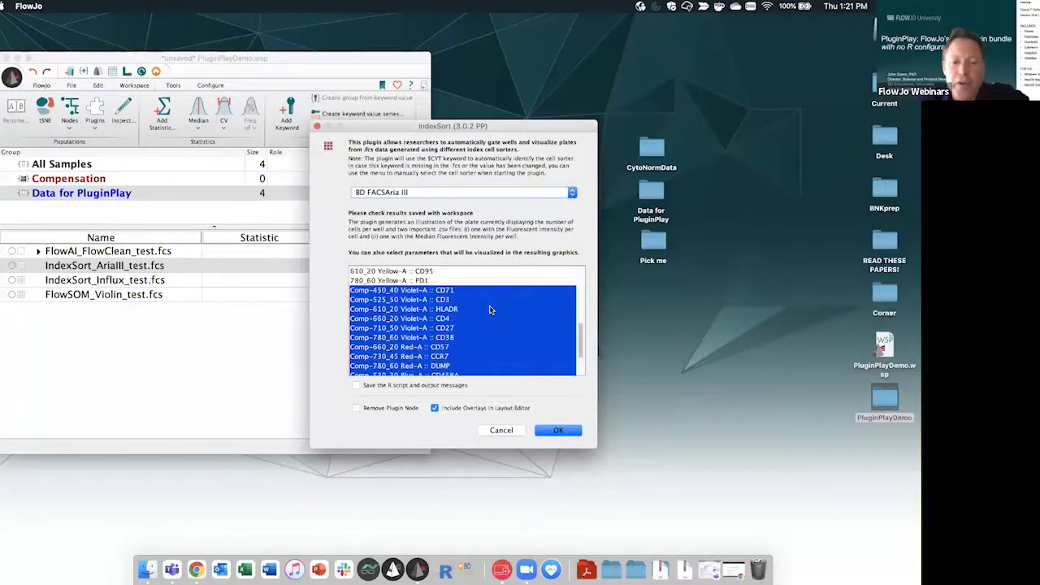
pyautogui.click(452, 291)
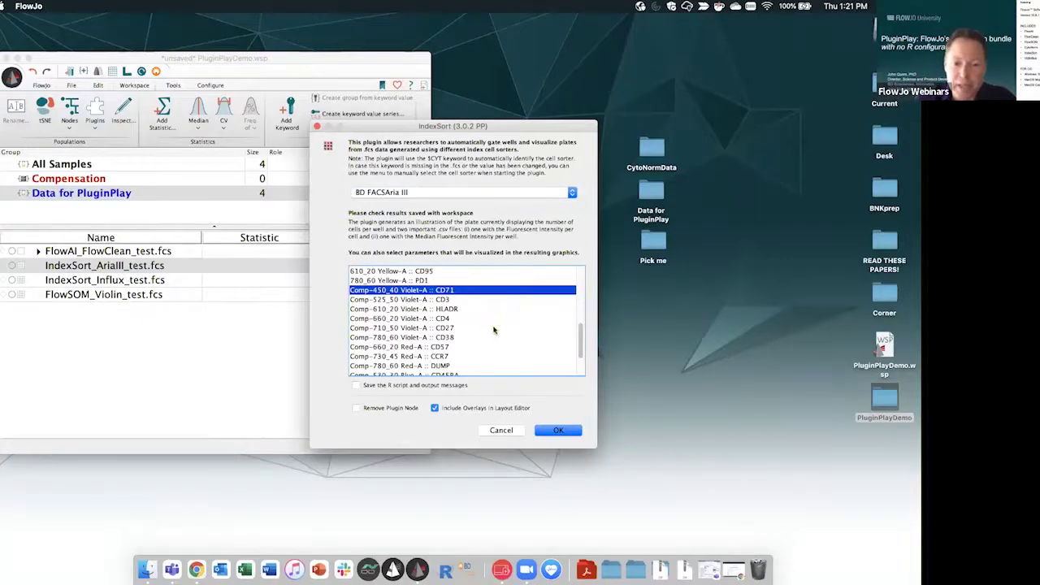
pyautogui.keyDown('super'); pyautogui.click(455, 347); pyautogui.keyUp('super')
pyautogui.click(558, 431)
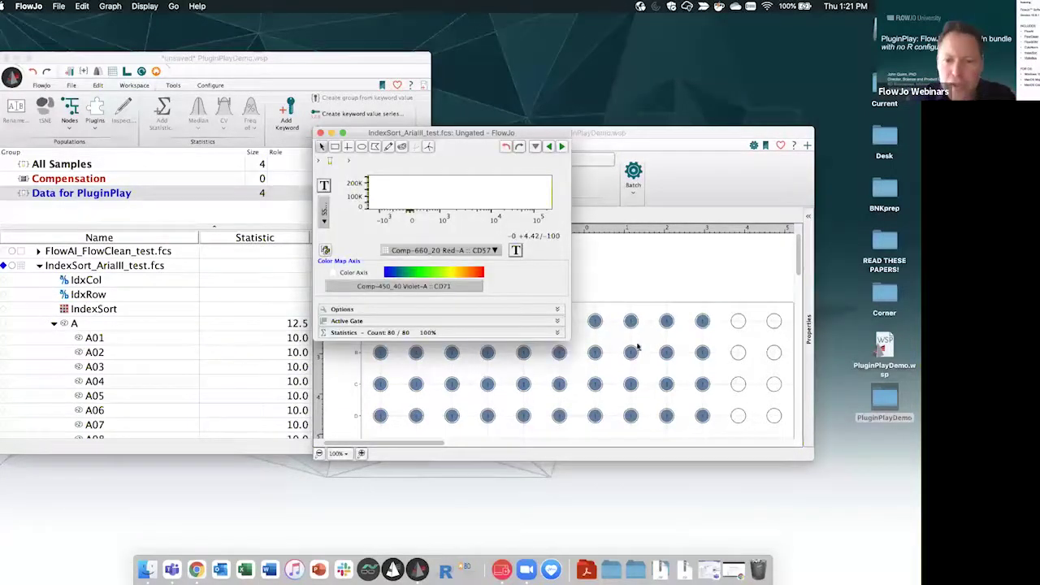
# - Bring the IndexSort layout forward, reposition and enlarge its window, and show the layout at 50% zoom
pyautogui.click(575, 346)
pyautogui.moveTo(606, 132); pyautogui.dragTo(395, 103)
pyautogui.moveTo(598, 426); pyautogui.dragTo(677, 538)
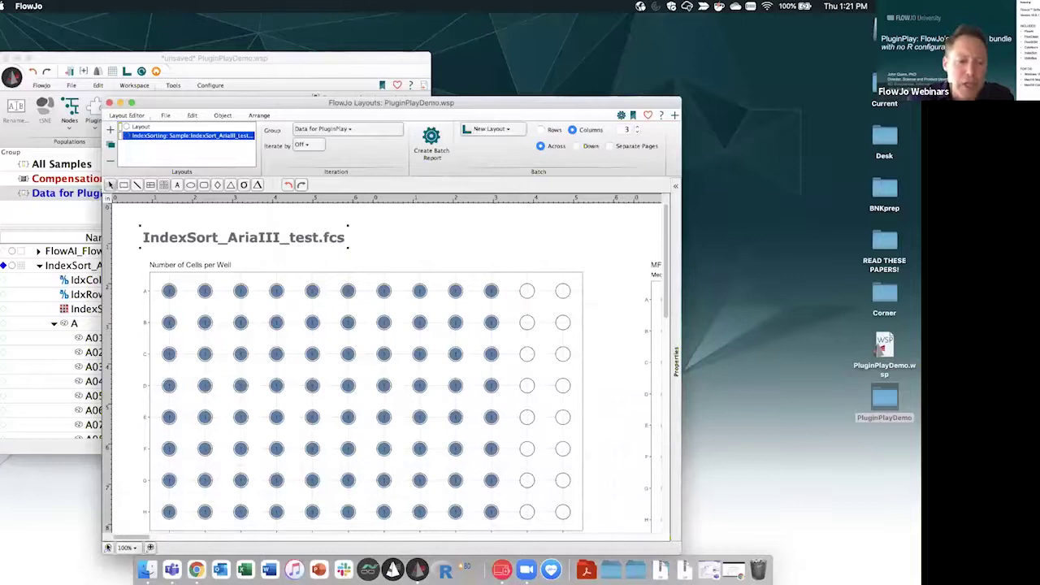
pyautogui.click(107, 547)
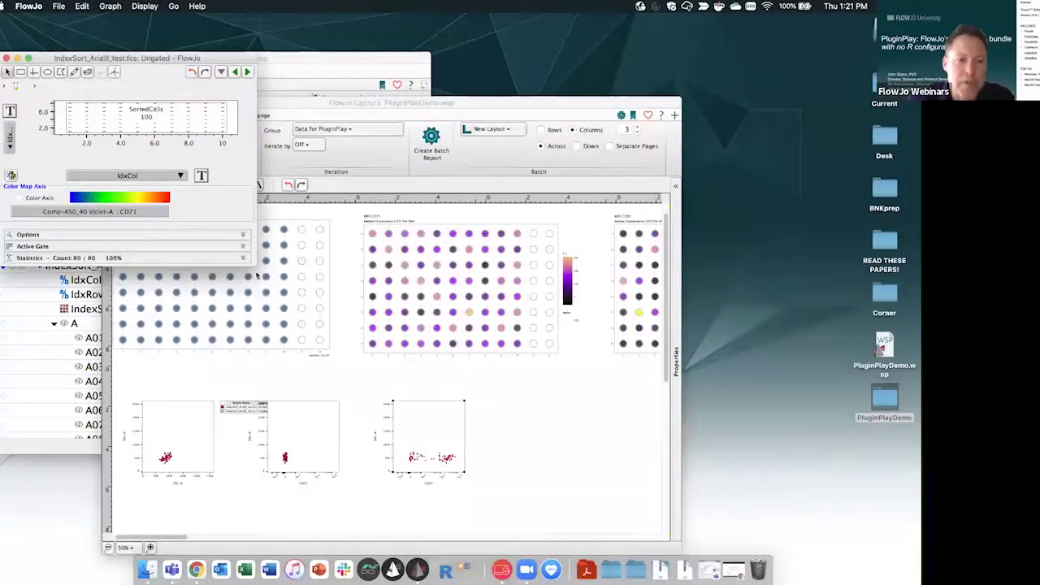
# - Enlarge the IdxCol versus IdxRow graph window, then examine the layout's plate maps and scatter plots at 75% zoom
pyautogui.moveTo(252, 268); pyautogui.dragTo(233, 371)
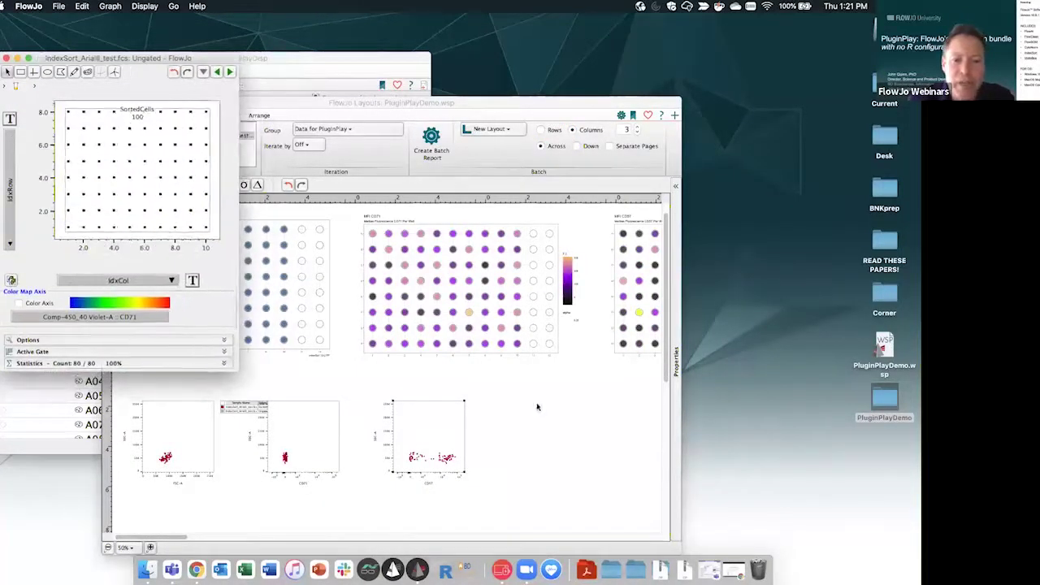
pyautogui.click(356, 307)
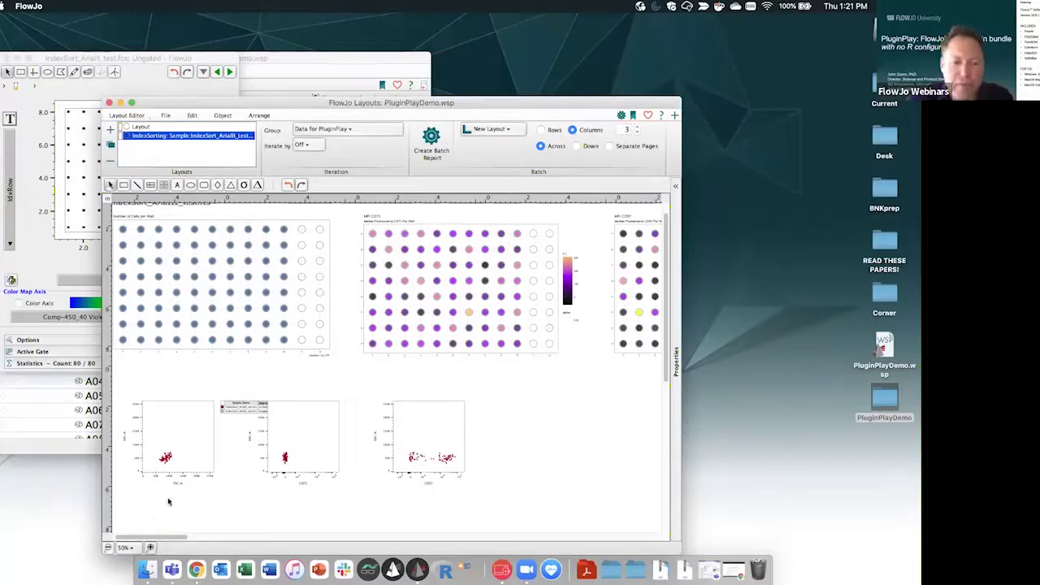
pyautogui.moveTo(165, 538); pyautogui.dragTo(203, 539)
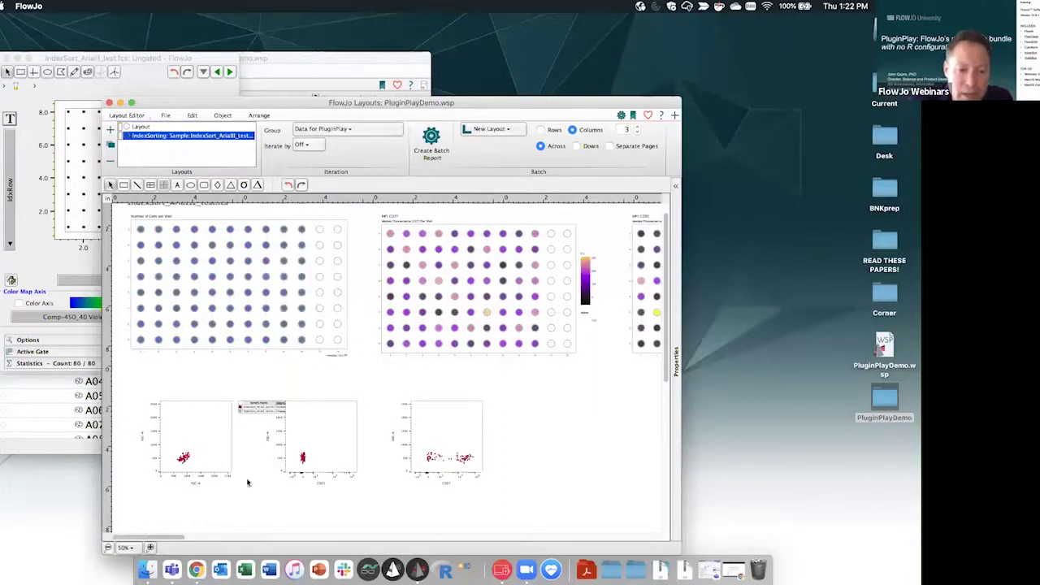
pyautogui.click(150, 547)
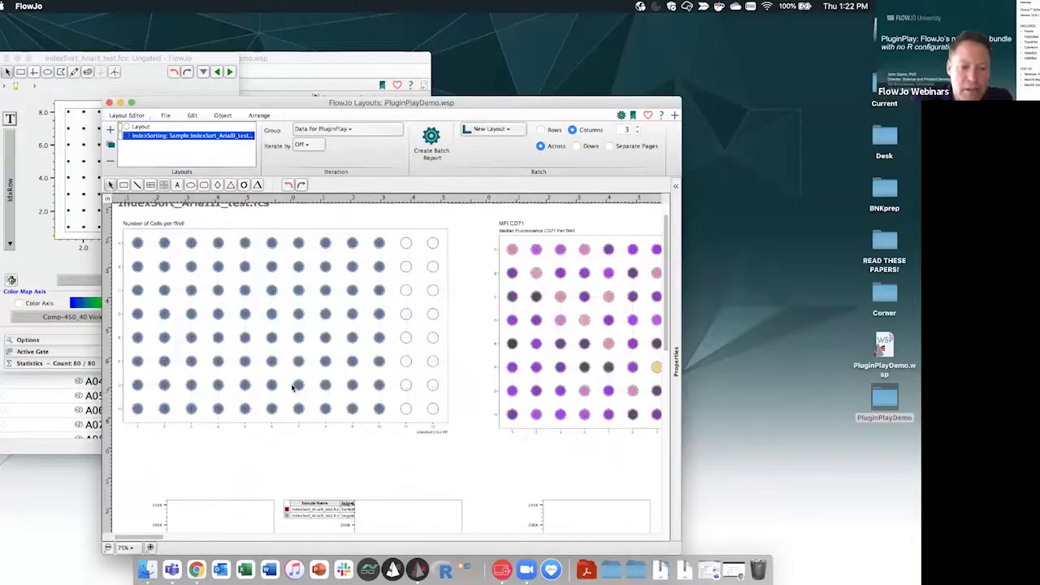
pyautogui.scroll(-5, 292, 387)
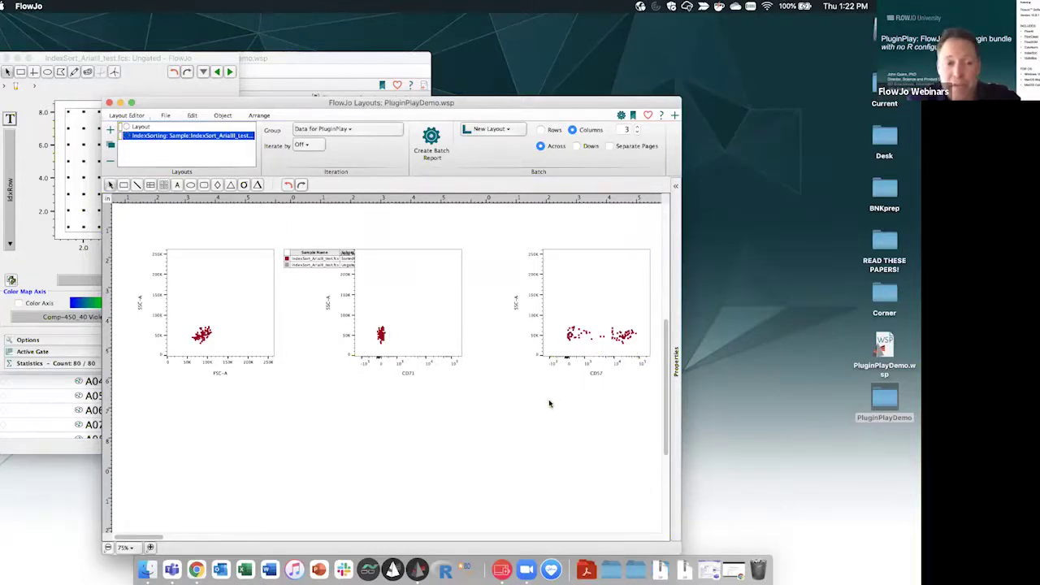
pyautogui.scroll(5, 550, 401)
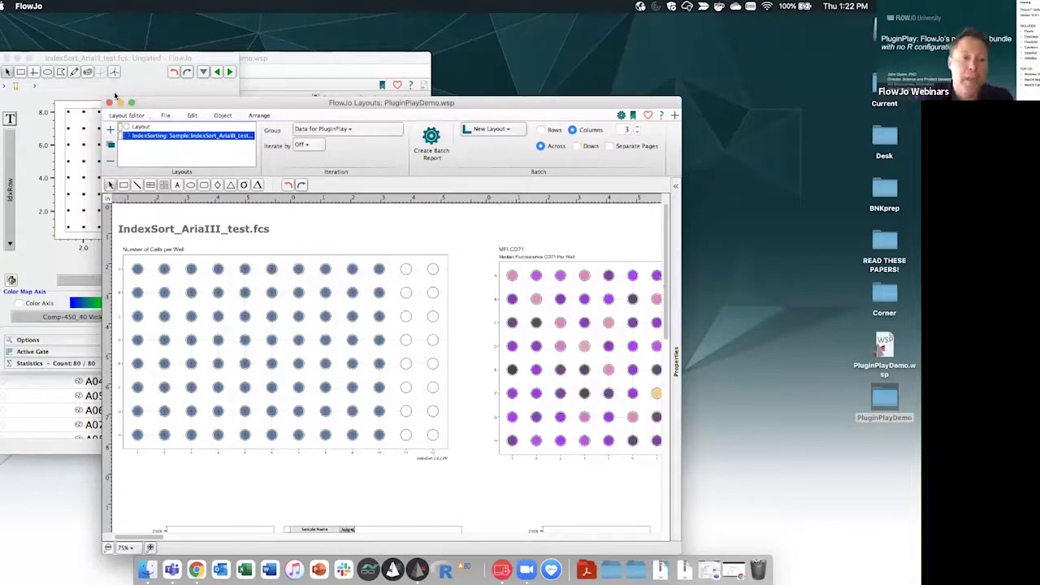
# - Close the layout window, move the graph window beside the workspace, and review the per-well populations under IndexSort_AriaIII_test.fcs
pyautogui.click(109, 102)
pyautogui.moveTo(126, 57); pyautogui.dragTo(520, 109)
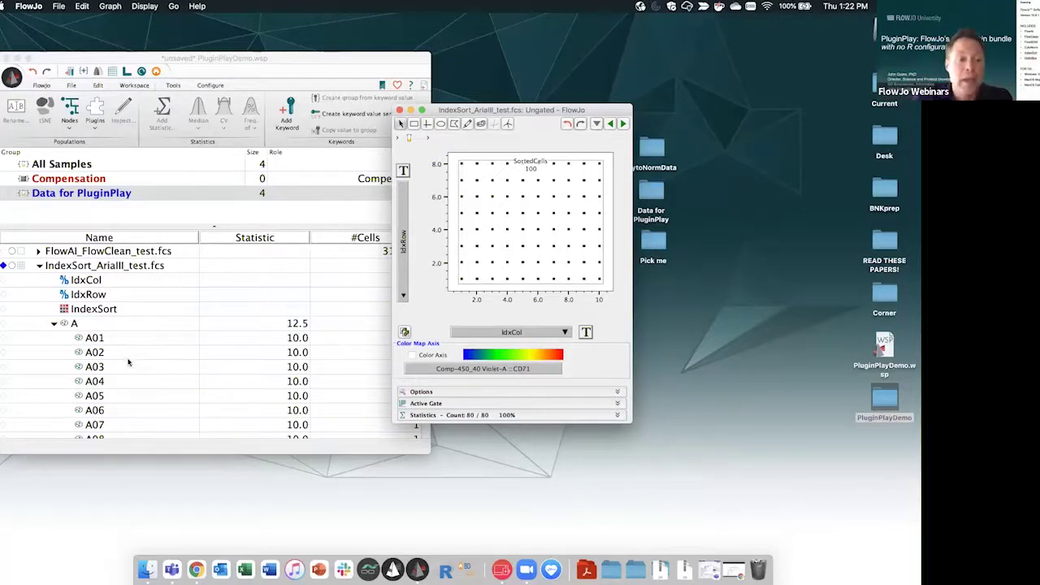
pyautogui.scroll(-8, 127, 362)
pyautogui.scroll(-3, 128, 362)
pyautogui.scroll(10, 127, 362)
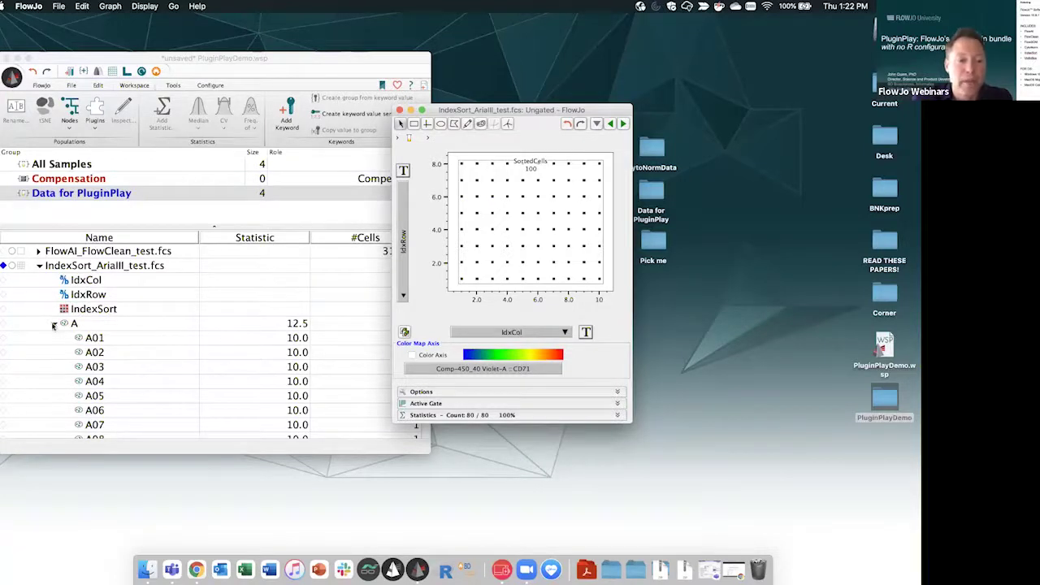
# - Collapse the row A and B populations and the whole IndexSort_AriaIII_test.fcs sample, and close its graph window
pyautogui.click(54, 324)
pyautogui.click(54, 338)
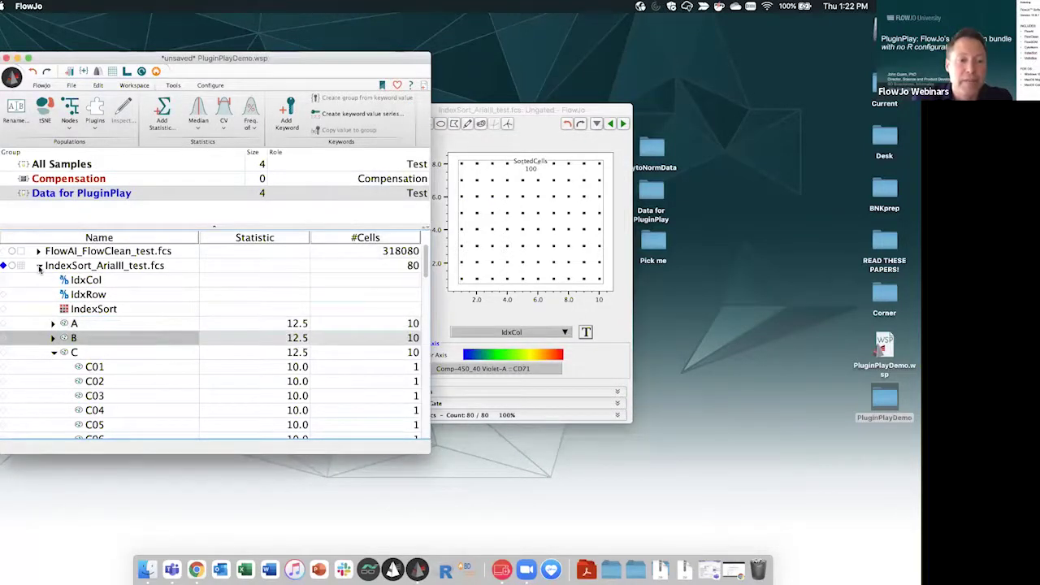
pyautogui.click(39, 266)
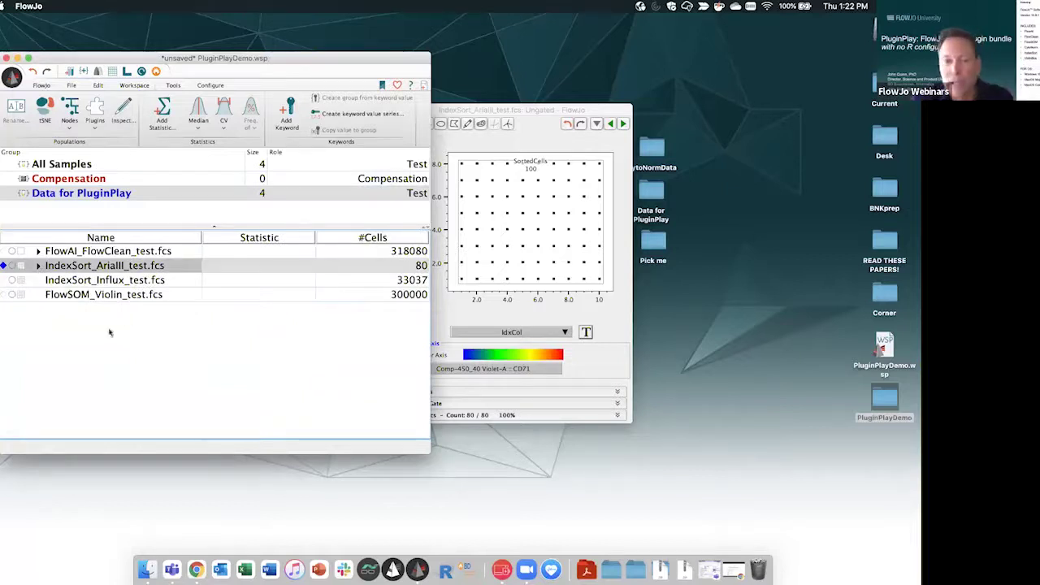
pyautogui.click(529, 110)
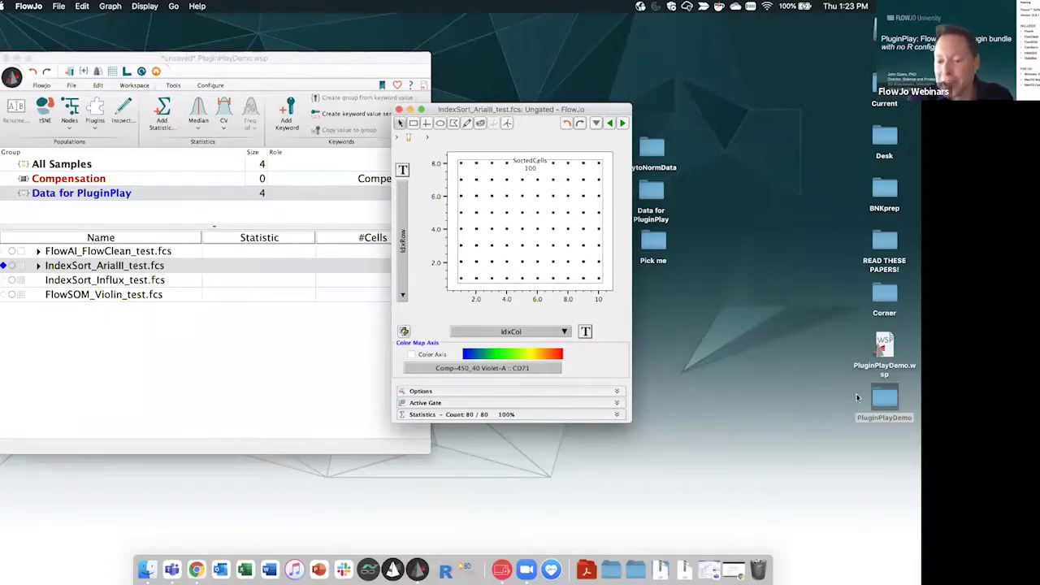
pyautogui.click(399, 109)
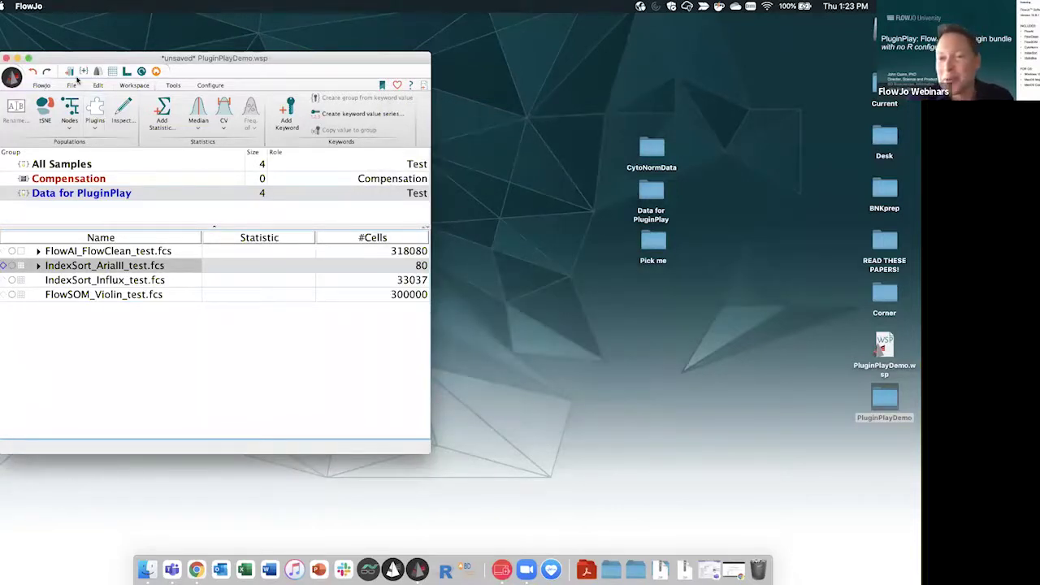
# - Draw an elliptical Lymphocytes gate around the dense low SSC-A cluster of FlowSOM_Violin_test.fcs and close the graph window
pyautogui.click(69, 298)
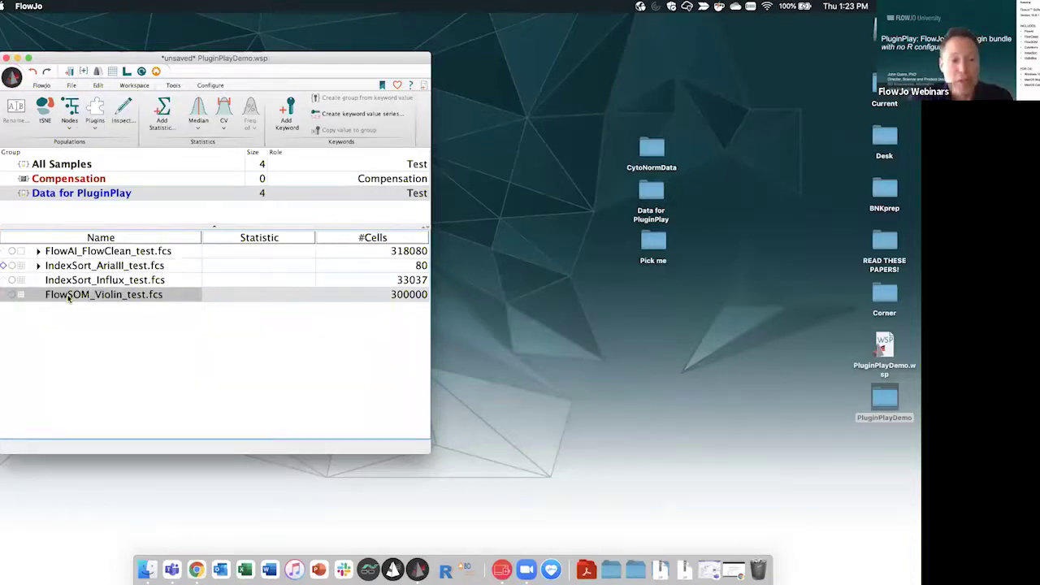
pyautogui.doubleClick(68, 297)
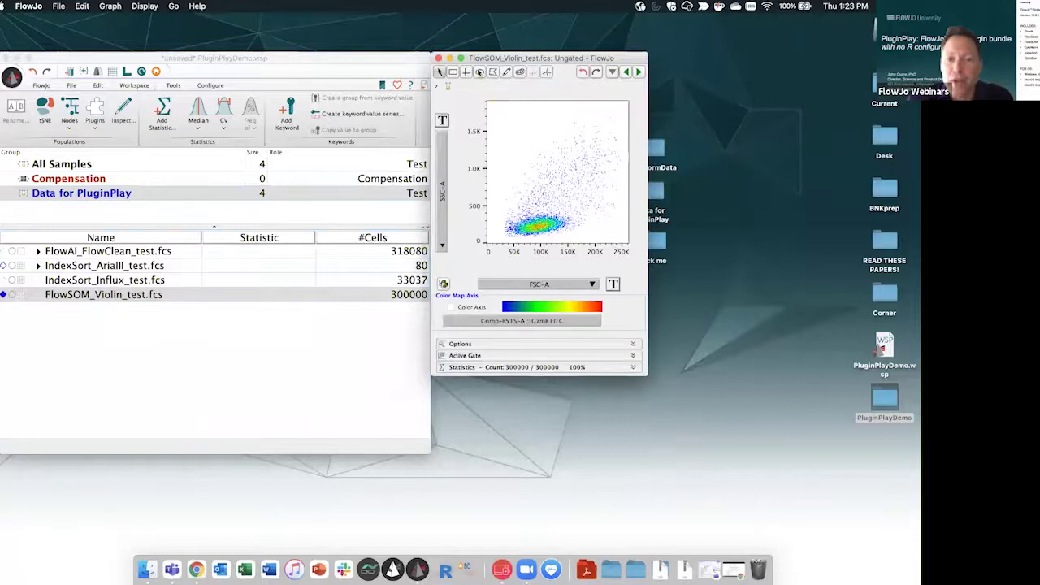
pyautogui.moveTo(510, 228)
pyautogui.mouseDown()
pyautogui.moveTo(546, 235)
pyautogui.moveTo(569, 213)
pyautogui.mouseUp()
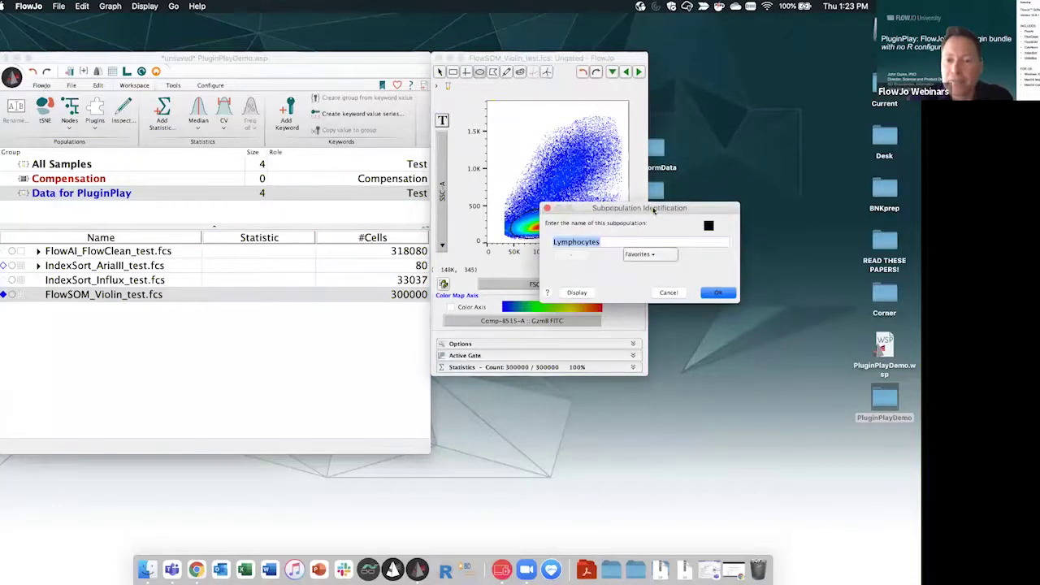
pyautogui.click(621, 294)
pyautogui.moveTo(443, 58); pyautogui.dragTo(467, 114)
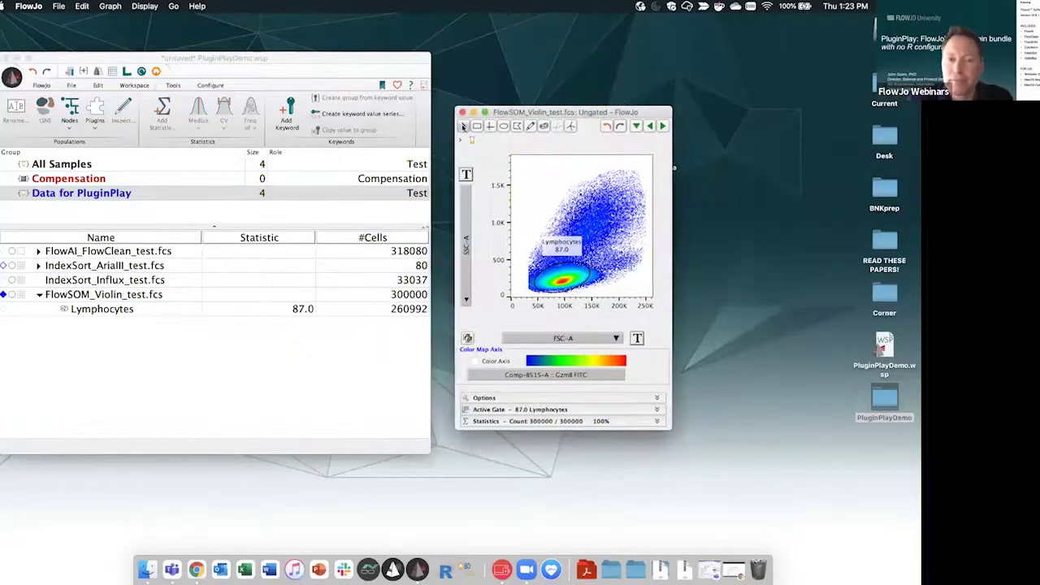
pyautogui.click(463, 112)
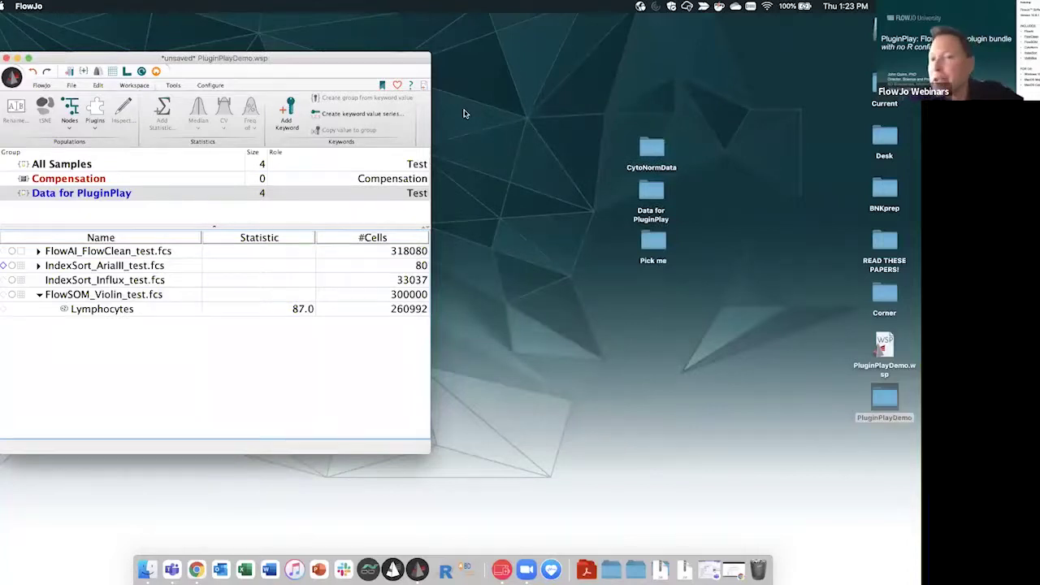
# - Start the FlowSOM plugin on the Lymphocytes population and select the compensated channels for clustering
pyautogui.click(122, 307)
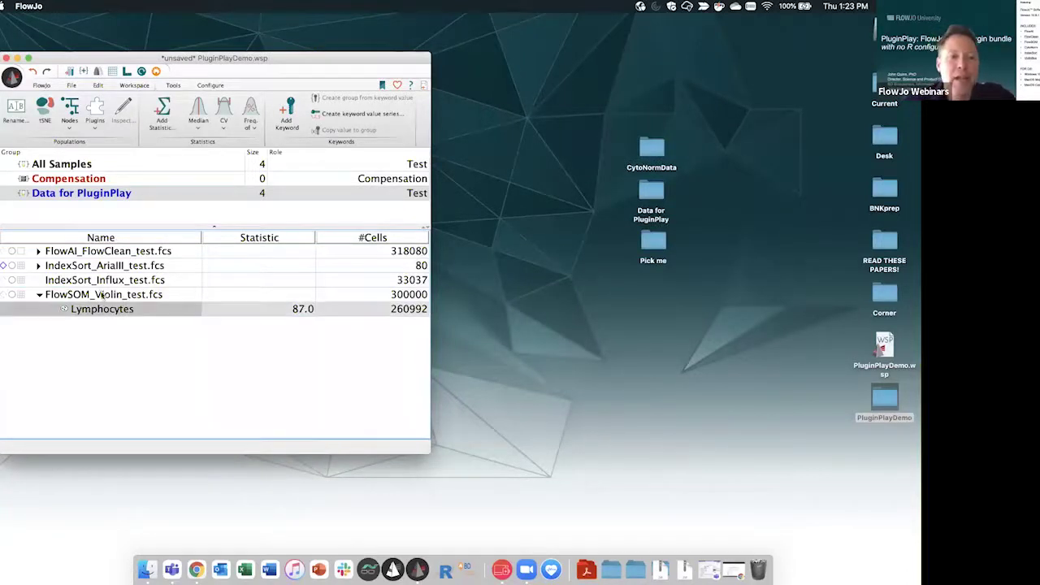
pyautogui.click(99, 126)
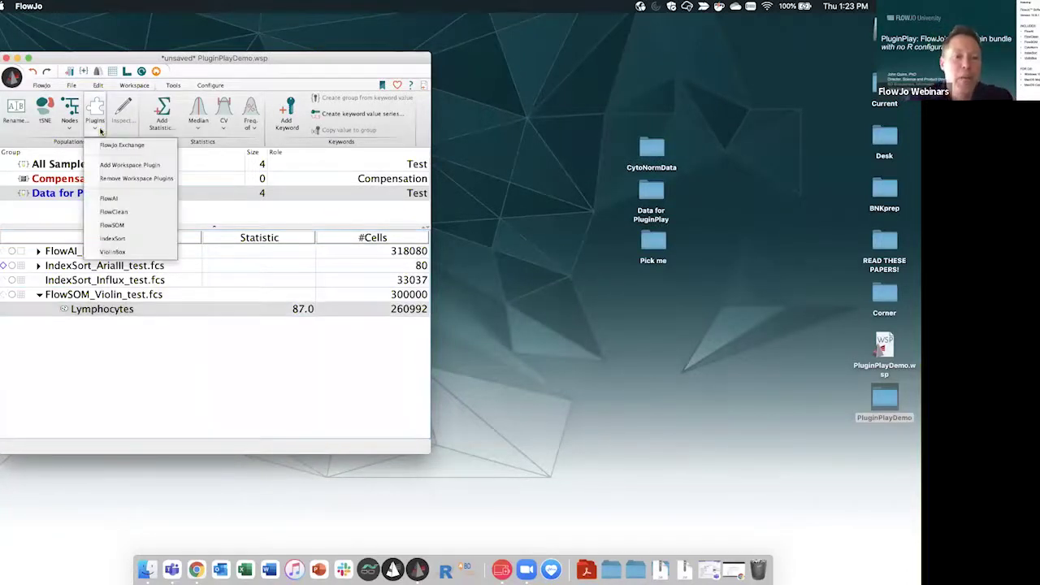
pyautogui.click(113, 225)
pyautogui.scroll(-5, 481, 188)
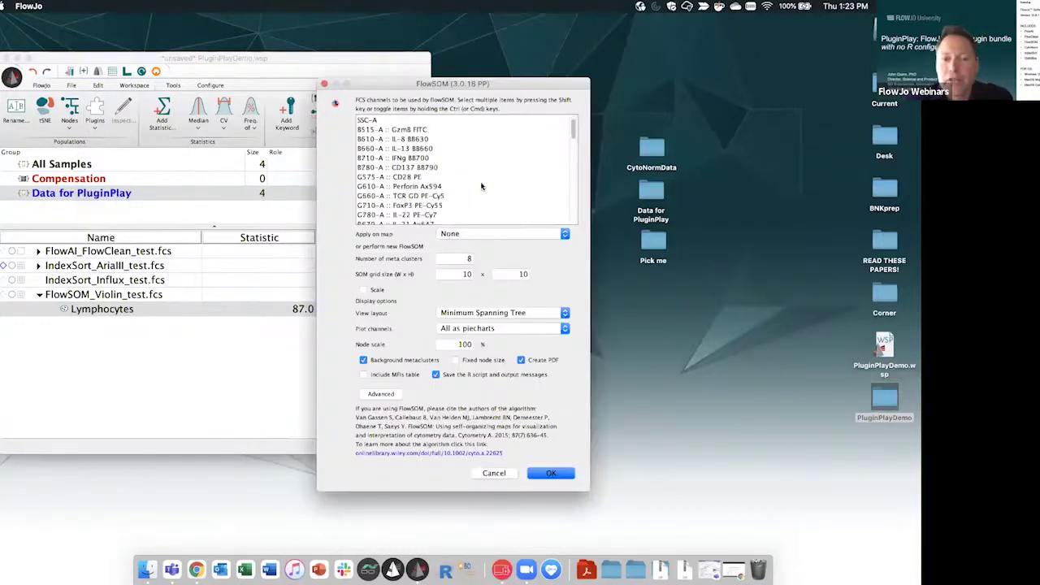
pyautogui.keyDown('shift'); pyautogui.click(481, 188); pyautogui.keyUp('shift')
# - Review the channels selected for FlowSOM and check the choices for applying the analysis on an existing map
pyautogui.scroll(3, 480, 186)
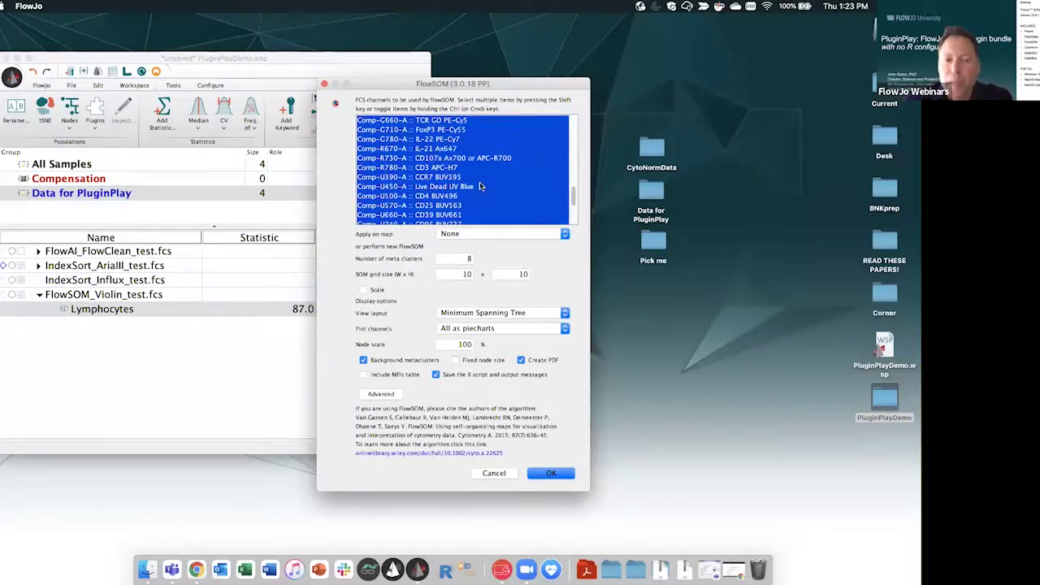
pyautogui.scroll(3, 480, 184)
pyautogui.scroll(-5, 479, 185)
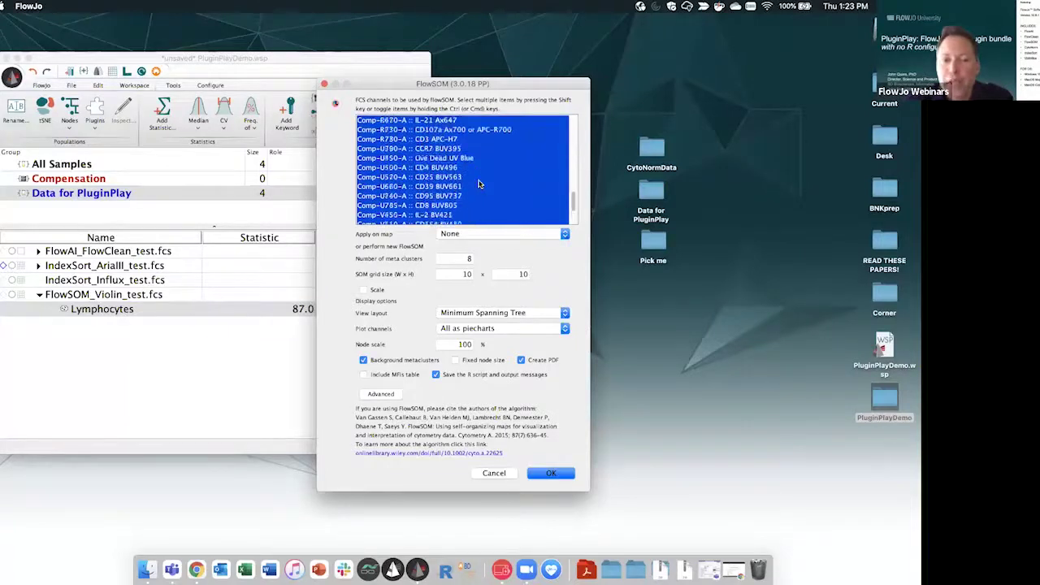
pyautogui.scroll(2, 479, 182)
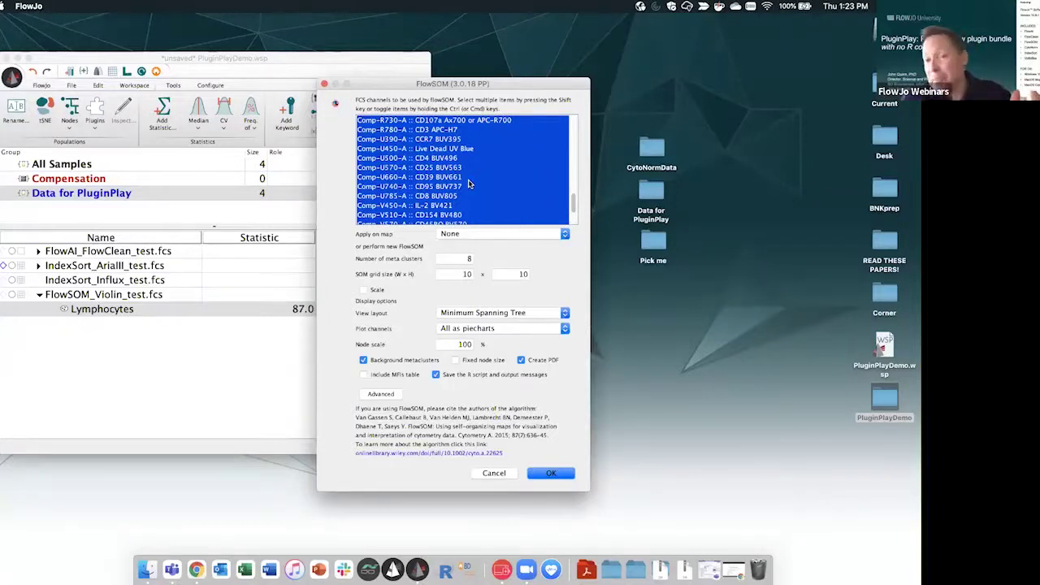
pyautogui.scroll(-5, 465, 185)
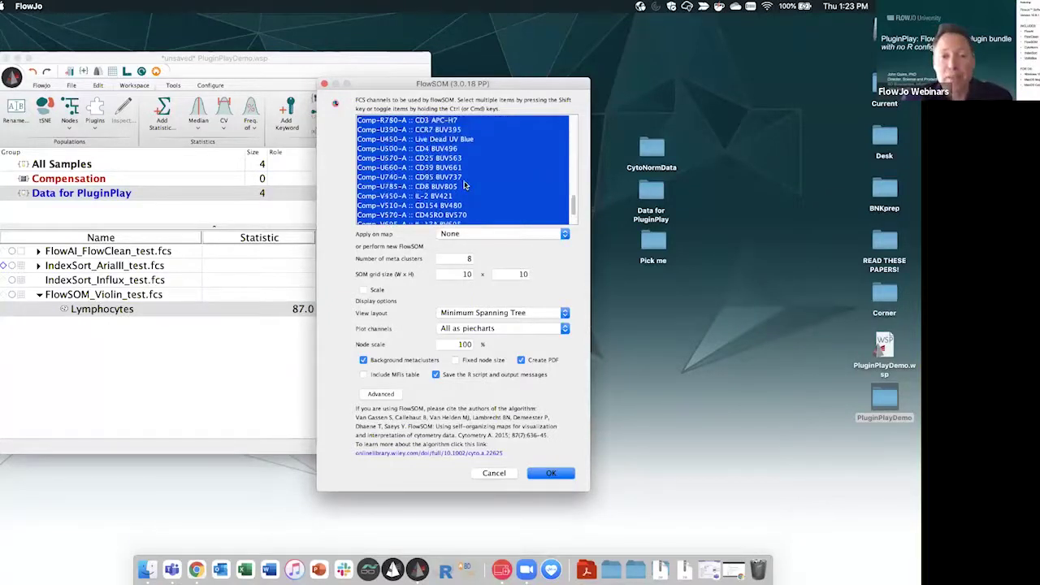
pyautogui.scroll(10, 466, 185)
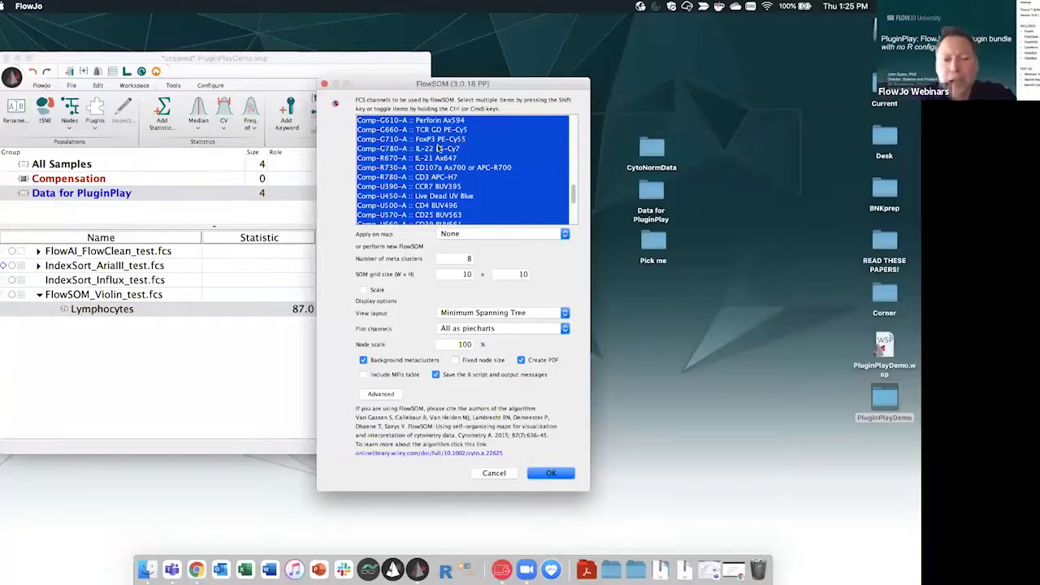
pyautogui.click(569, 235)
pyautogui.click(571, 235)
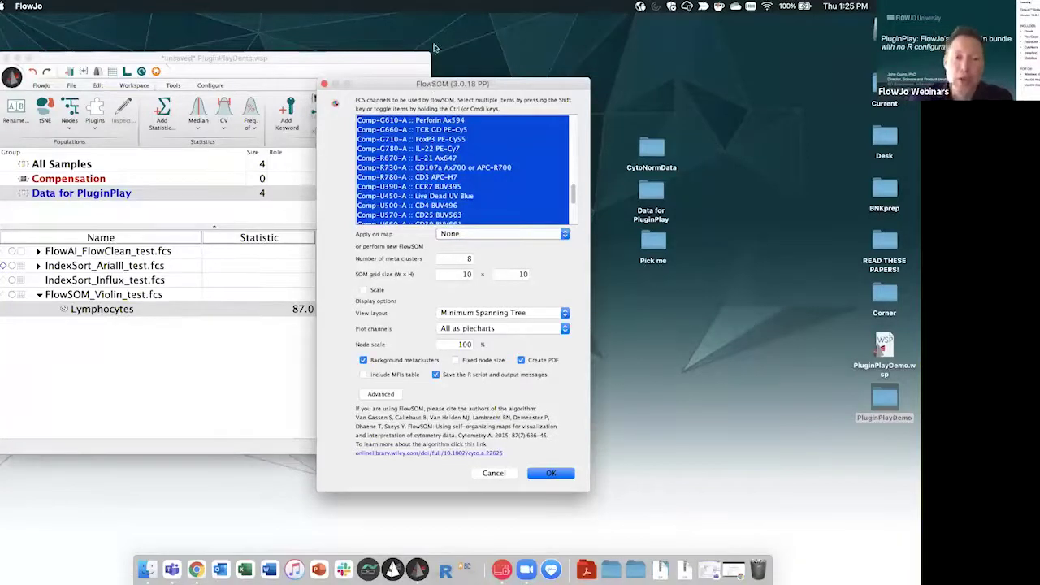
# - Run FlowSOM on the Lymphocytes population with 8 metaclusters and a 10 x 10 SOM grid
pyautogui.moveTo(496, 87); pyautogui.dragTo(552, 95)
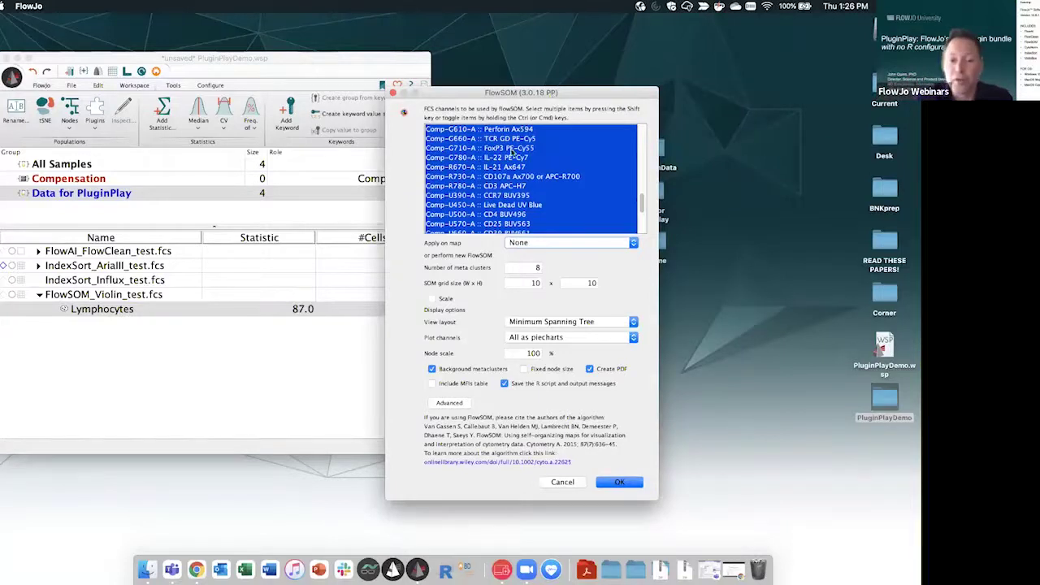
pyautogui.click(529, 283)
pyautogui.press('Tab')
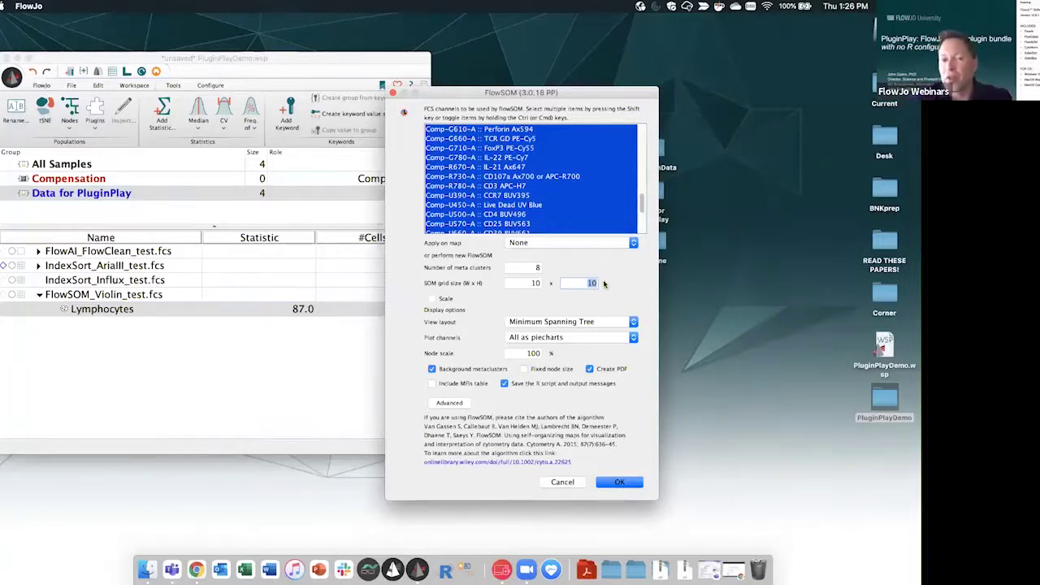
pyautogui.doubleClick(535, 268)
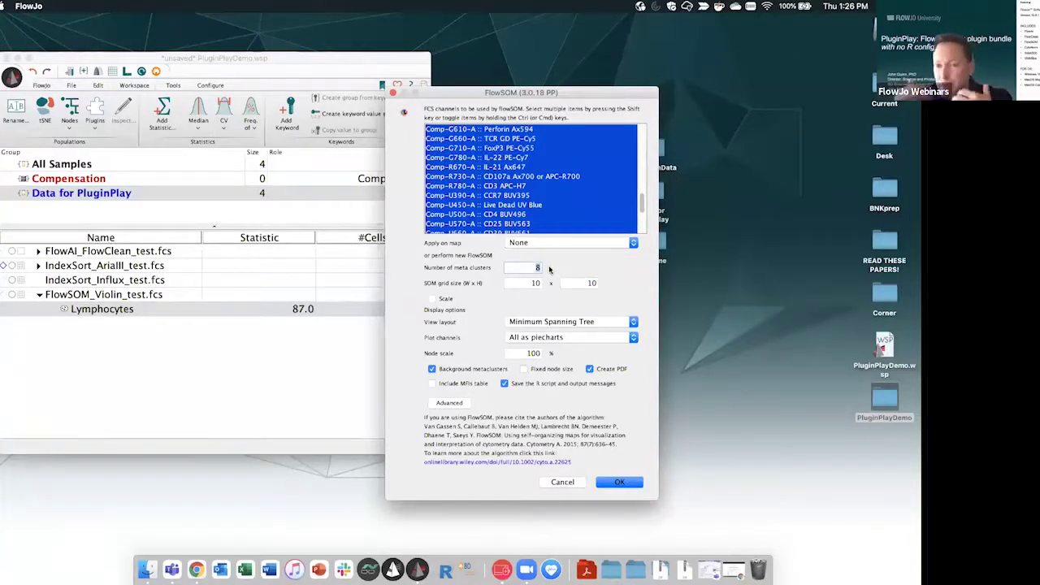
pyautogui.click(620, 484)
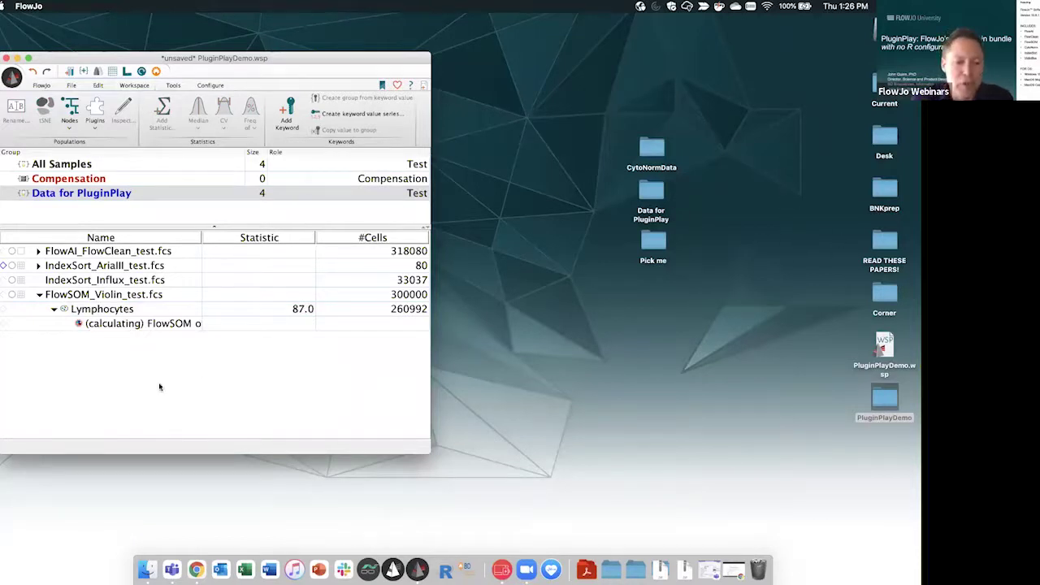
# - Switch to Finder and examine the IndexSort and FlowSOM output files inside the PluginPlayDemo folder
pyautogui.click(884, 398)
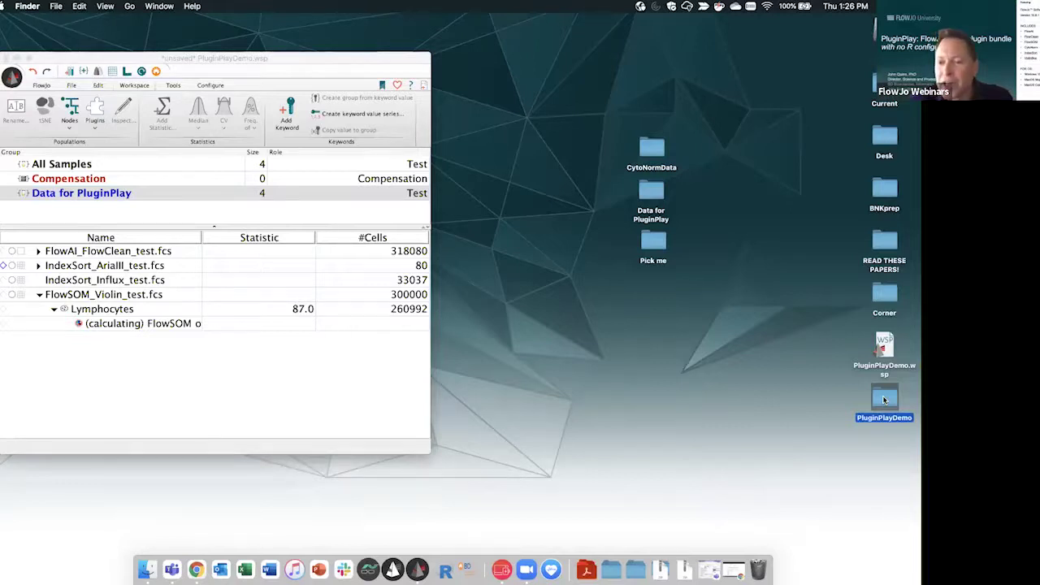
pyautogui.doubleClick(884, 399)
pyautogui.click(489, 134)
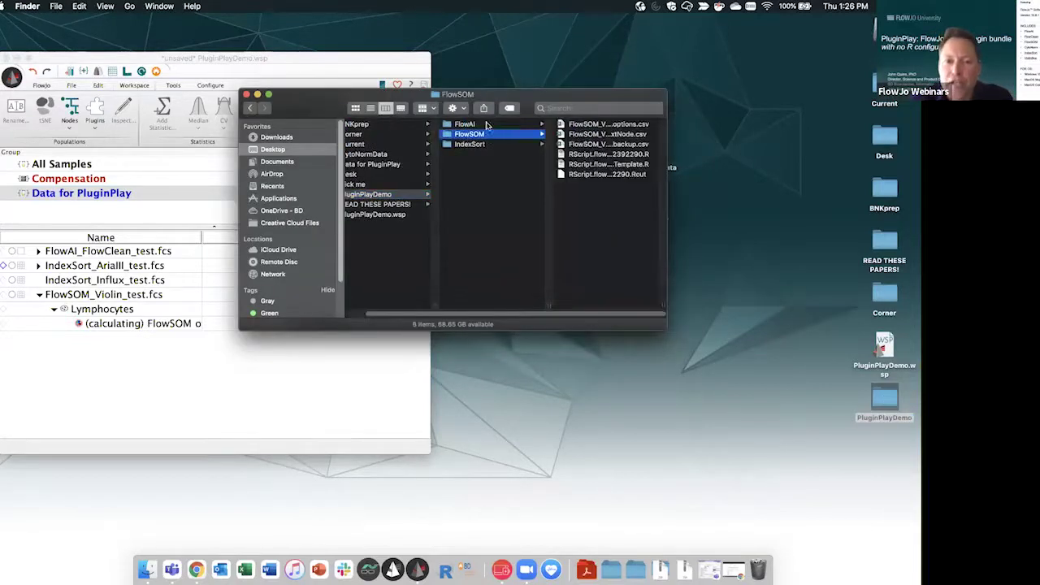
pyautogui.click(465, 144)
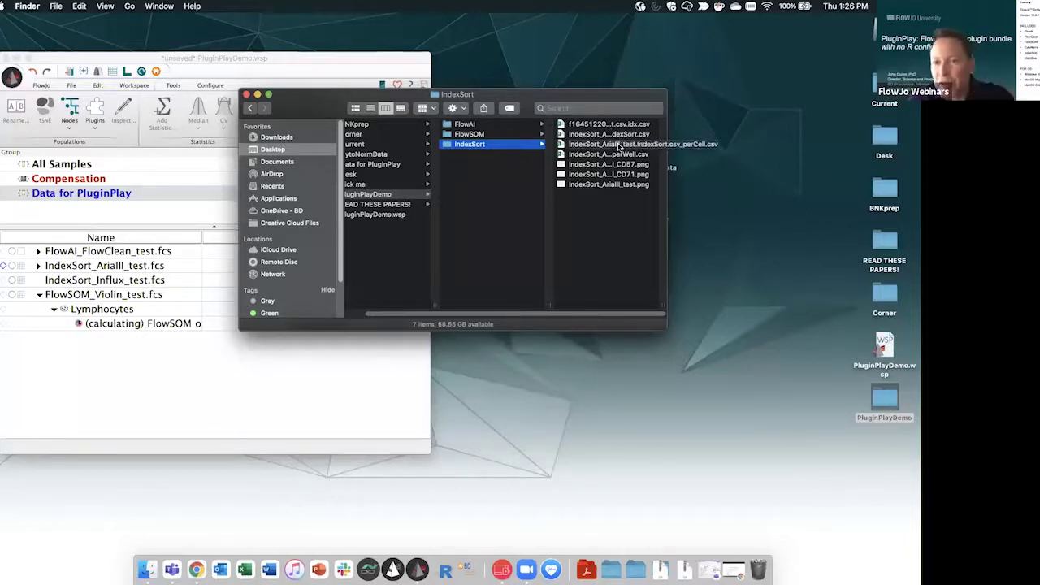
pyautogui.click(468, 135)
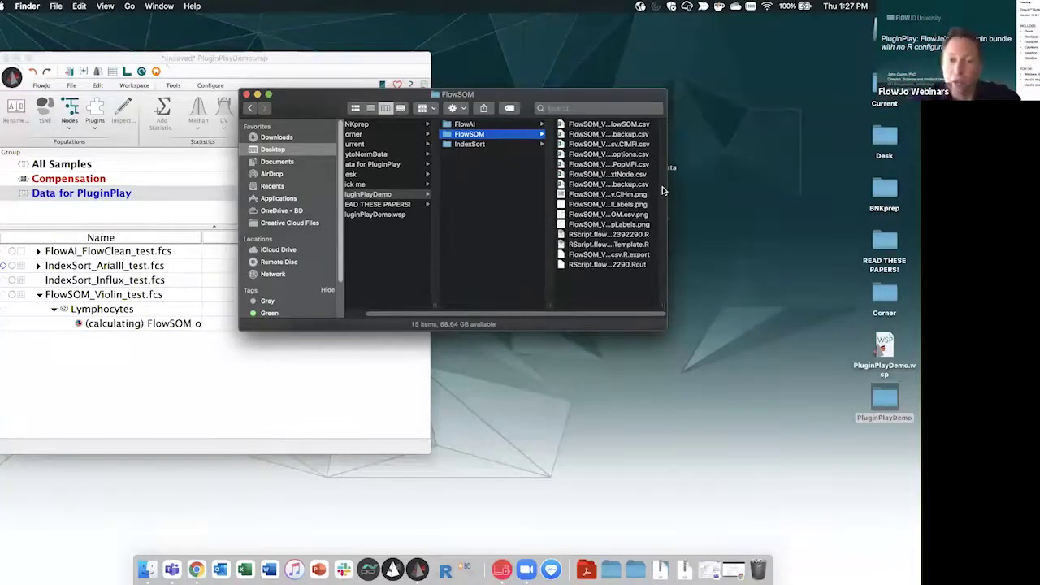
pyautogui.moveTo(592, 100); pyautogui.dragTo(824, 146)
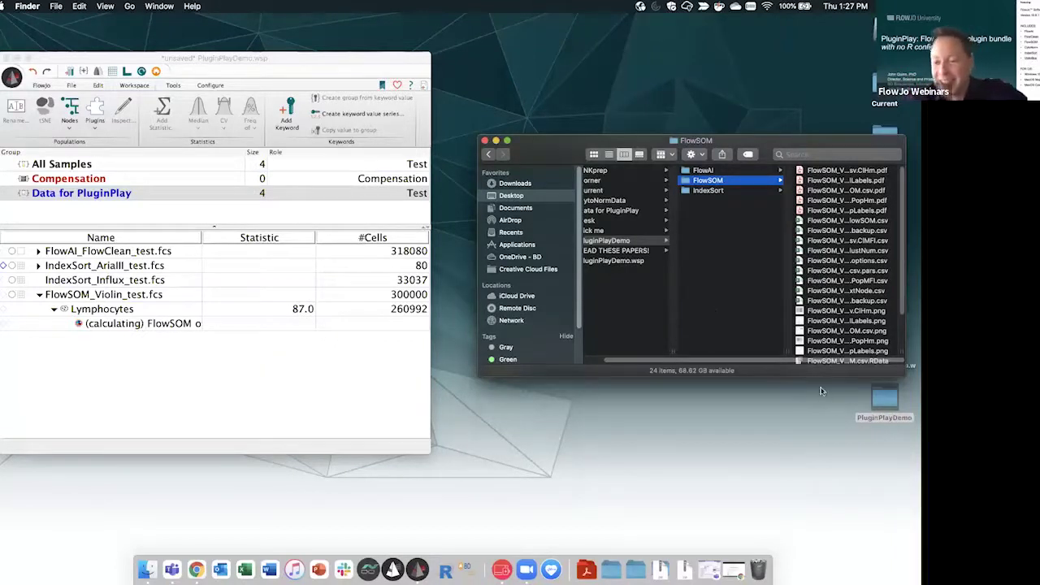
pyautogui.moveTo(822, 376); pyautogui.dragTo(818, 468)
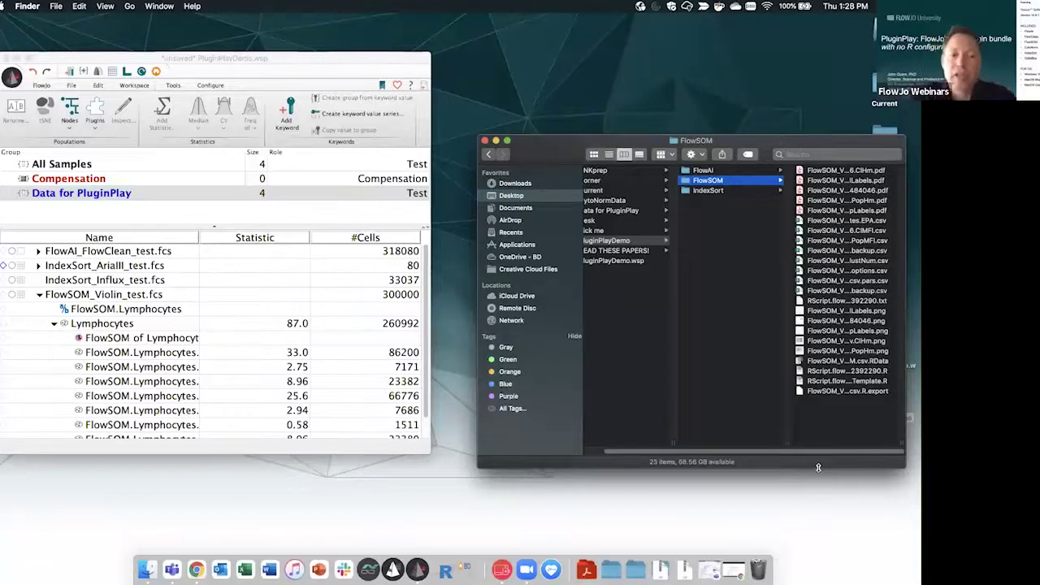
# - Widen the workspace's Name column and review the FlowSOM populations under Lymphocytes
pyautogui.moveTo(193, 237); pyautogui.dragTo(239, 238)
pyautogui.scroll(-1, 167, 323)
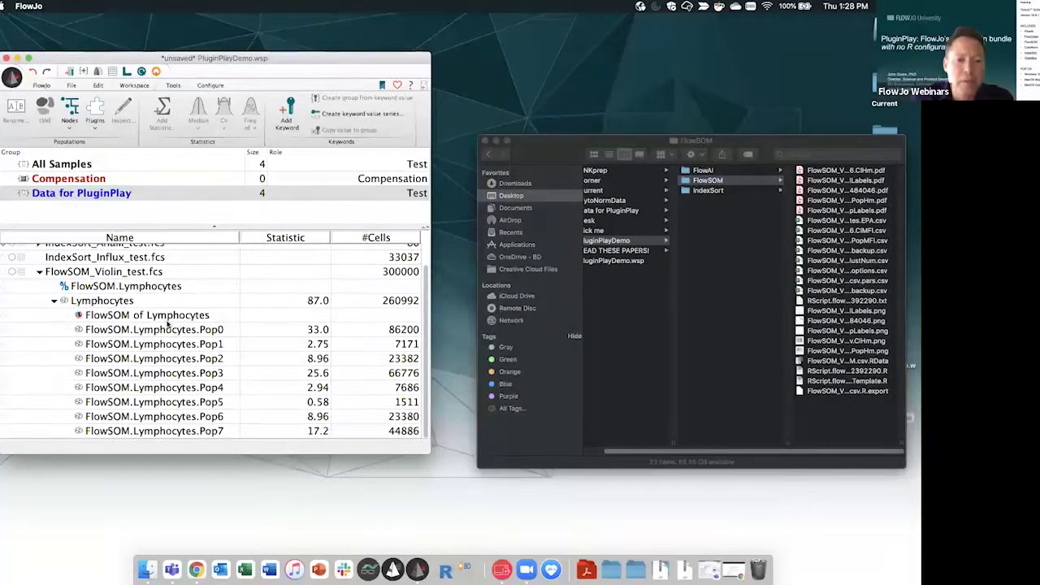
pyautogui.scroll(1, 167, 322)
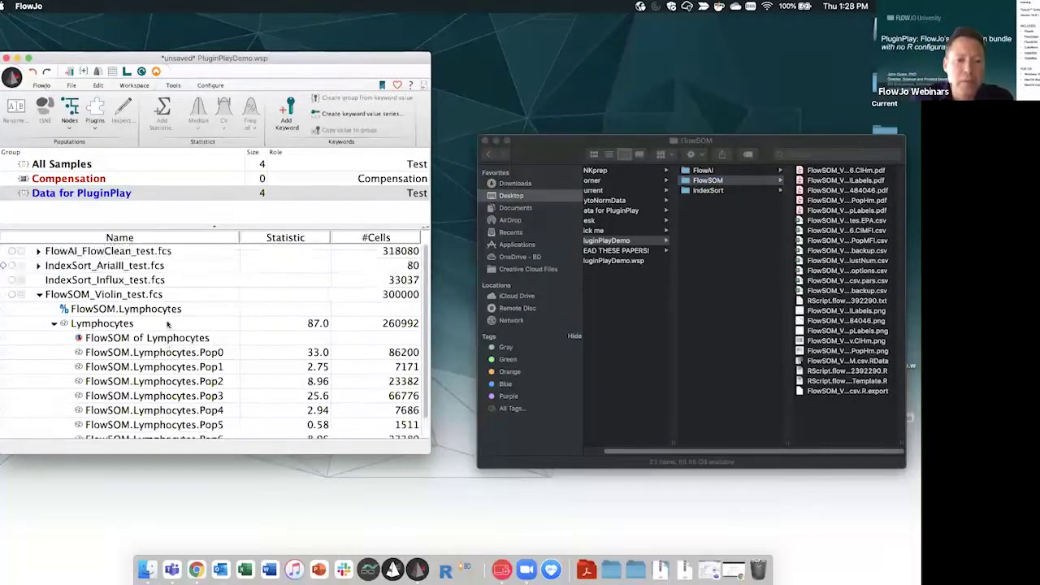
# - Create a new layout in the Layout Editor and place the FlowSOM.Lymphocytes.Pop0 population in it
pyautogui.click(129, 72)
pyautogui.moveTo(113, 126); pyautogui.dragTo(323, 101)
pyautogui.click(323, 100)
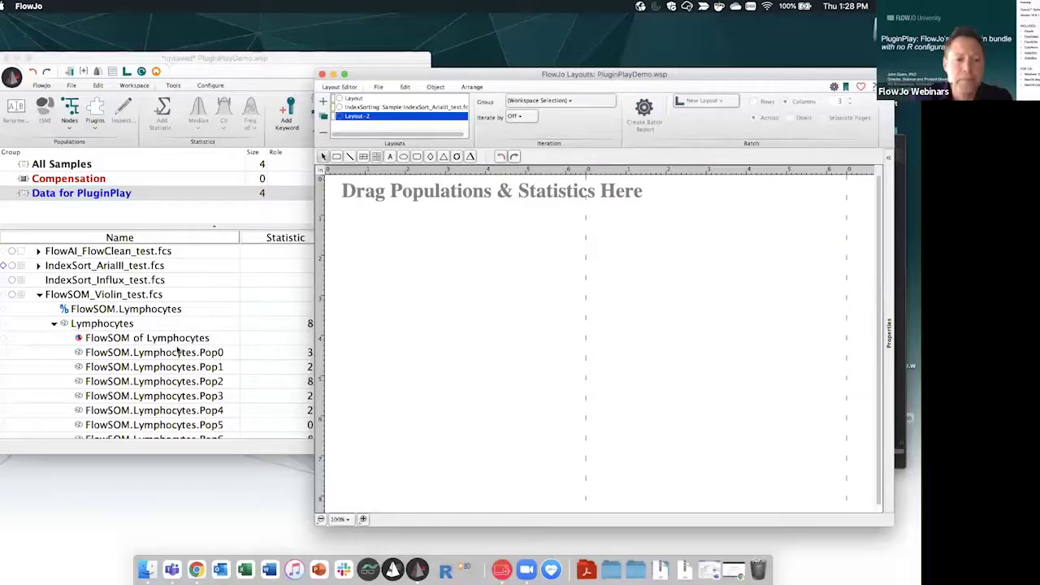
pyautogui.click(179, 353)
pyautogui.moveTo(179, 352); pyautogui.dragTo(529, 251)
# - Overlay FlowSOM.Lymphocytes.Pop1 through Pop7 on the Pop0 histogram in the layout
pyautogui.click(205, 368)
pyautogui.scroll(-2, 205, 370)
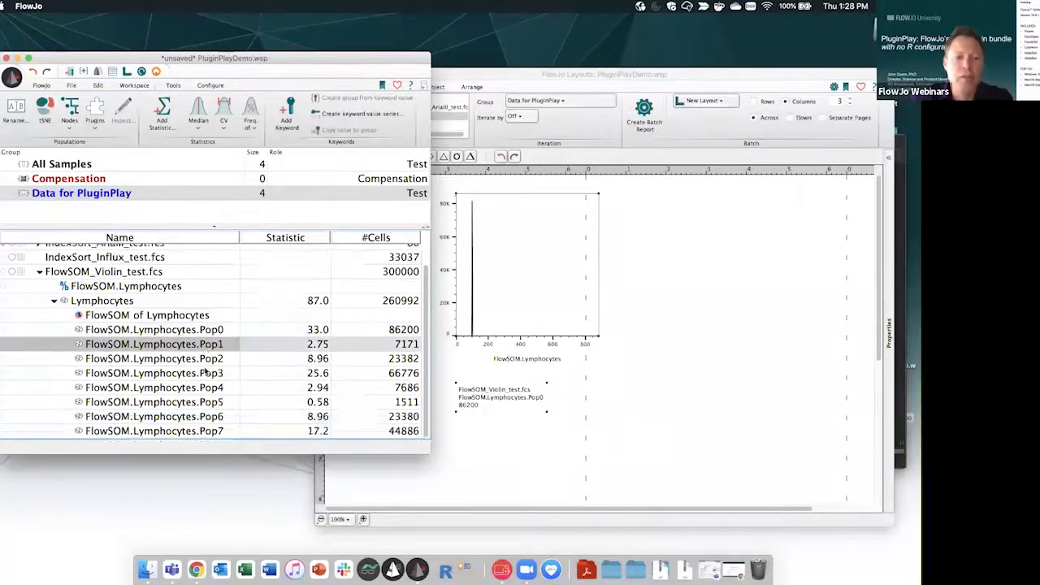
pyautogui.keyDown('shift'); pyautogui.click(202, 431); pyautogui.keyUp('shift')
pyautogui.moveTo(200, 348); pyautogui.dragTo(525, 254)
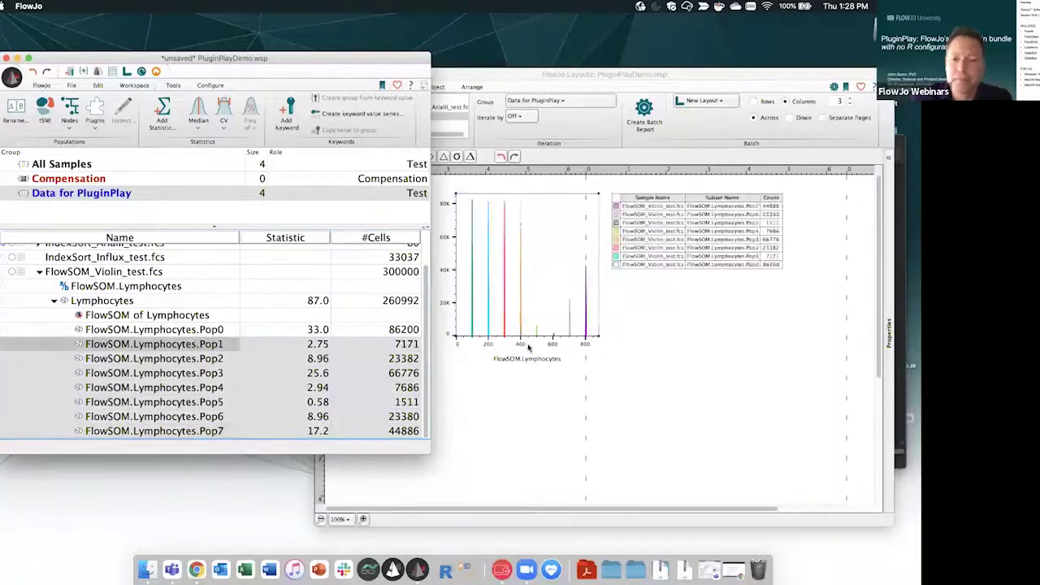
# - Set the overlay plot's X axis to Comp-V570-A :: CD45RO BV570 and its Y axis to Comp-G780-A :: IL-22 PE-Cy7
pyautogui.click(531, 359)
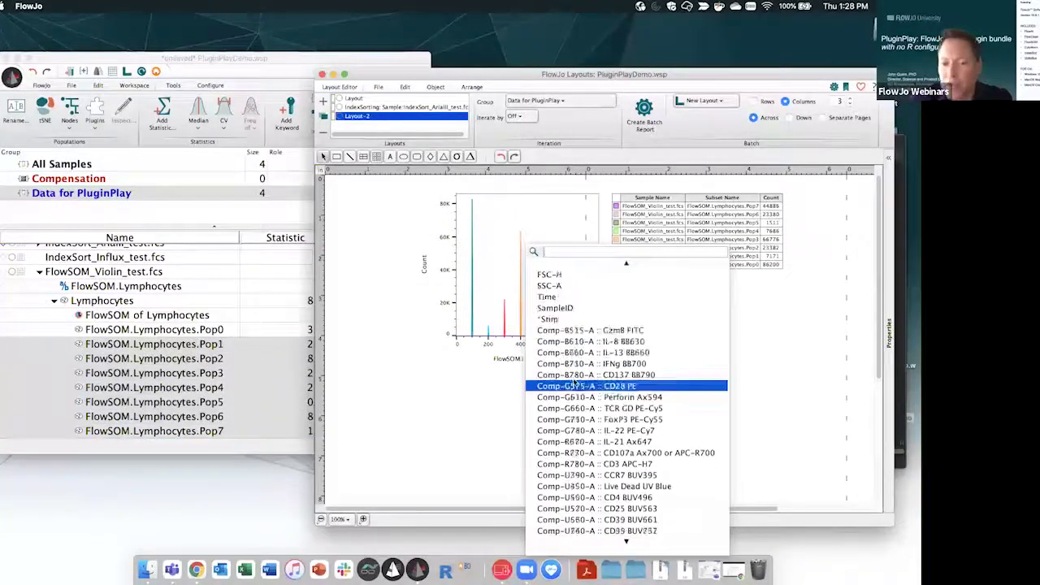
pyautogui.scroll(-5, 569, 387)
pyautogui.click(639, 464)
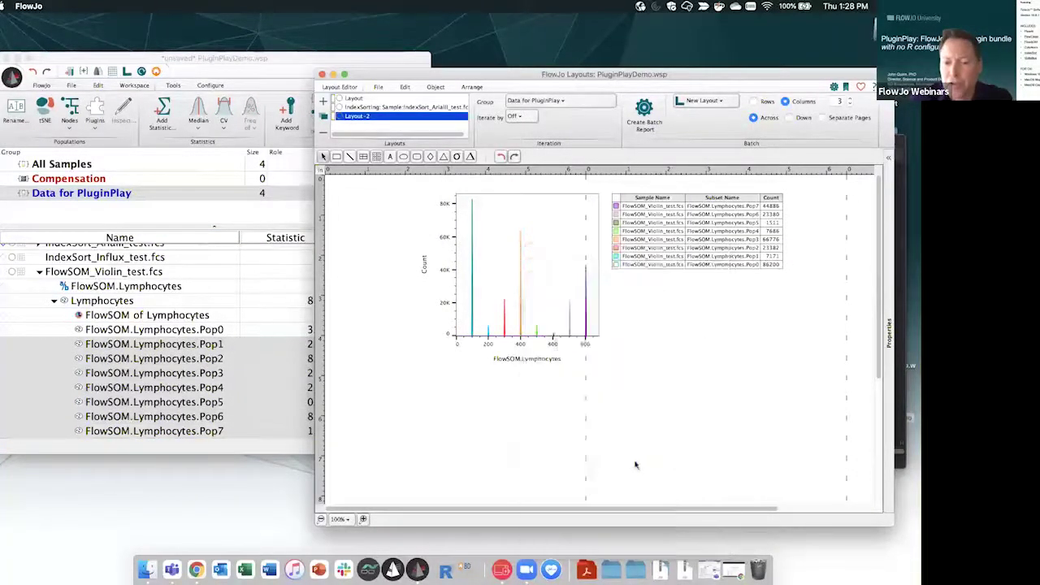
pyautogui.click(423, 268)
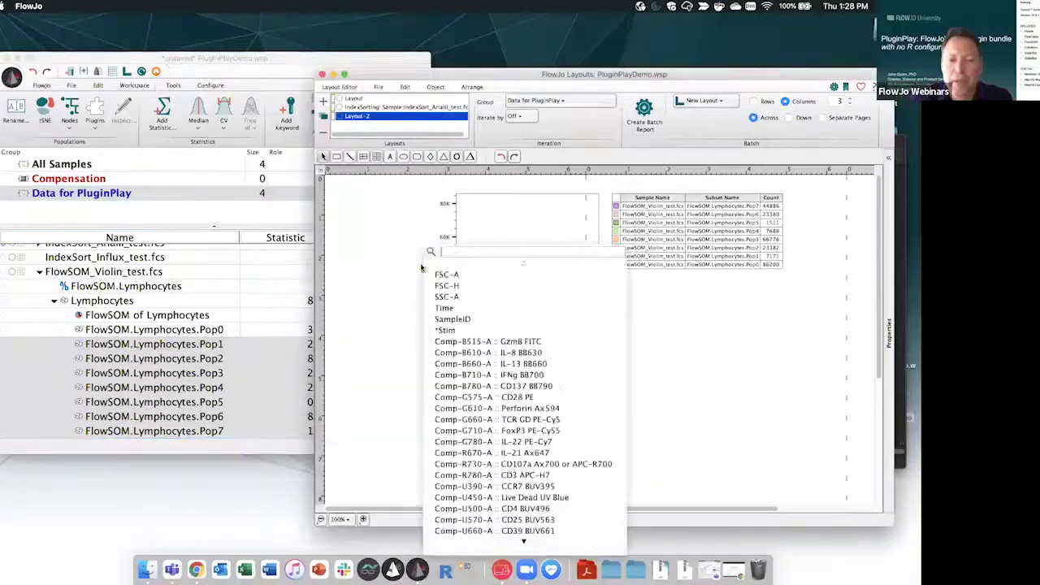
pyautogui.click(550, 441)
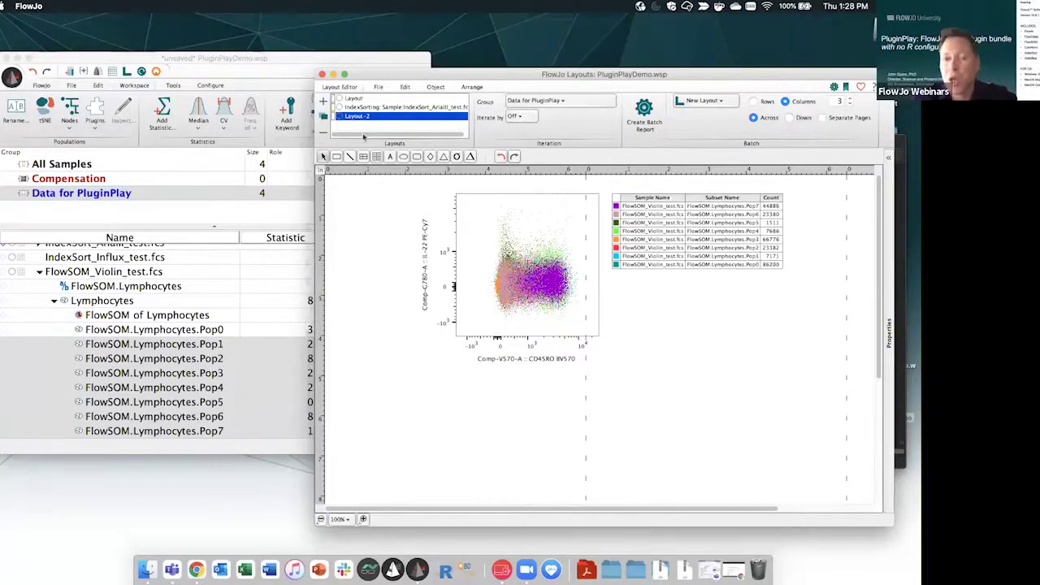
# - Create another layout and place the FlowSOM of Lymphocytes result in it
pyautogui.click(323, 100)
pyautogui.click(100, 316)
pyautogui.moveTo(100, 317); pyautogui.dragTo(515, 301)
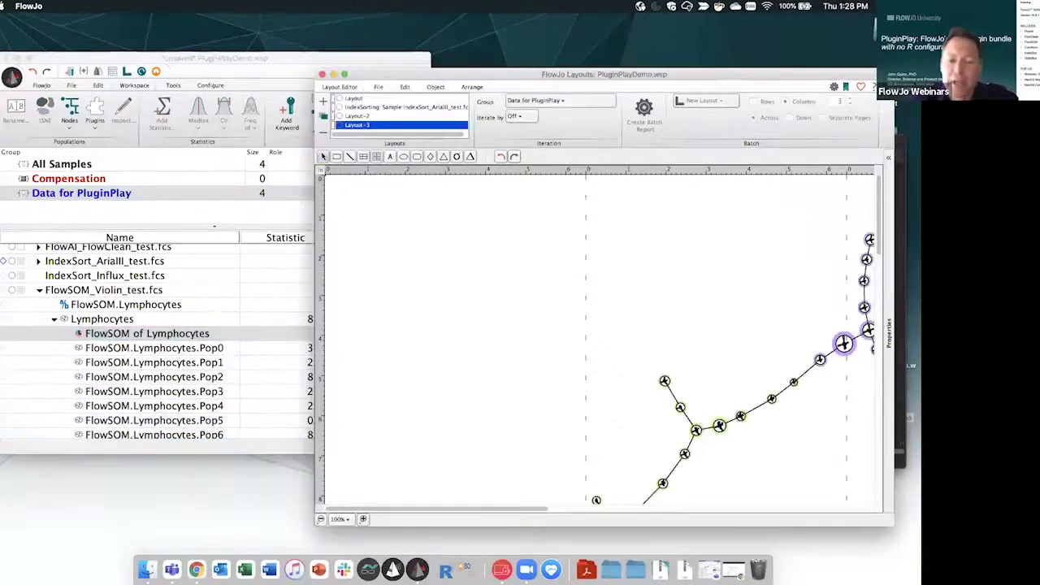
# - Examine the FlowSOM minimum spanning tree, its marker pie chart legend and the metacluster background colours
pyautogui.moveTo(318, 519); pyautogui.dragTo(3, 546)
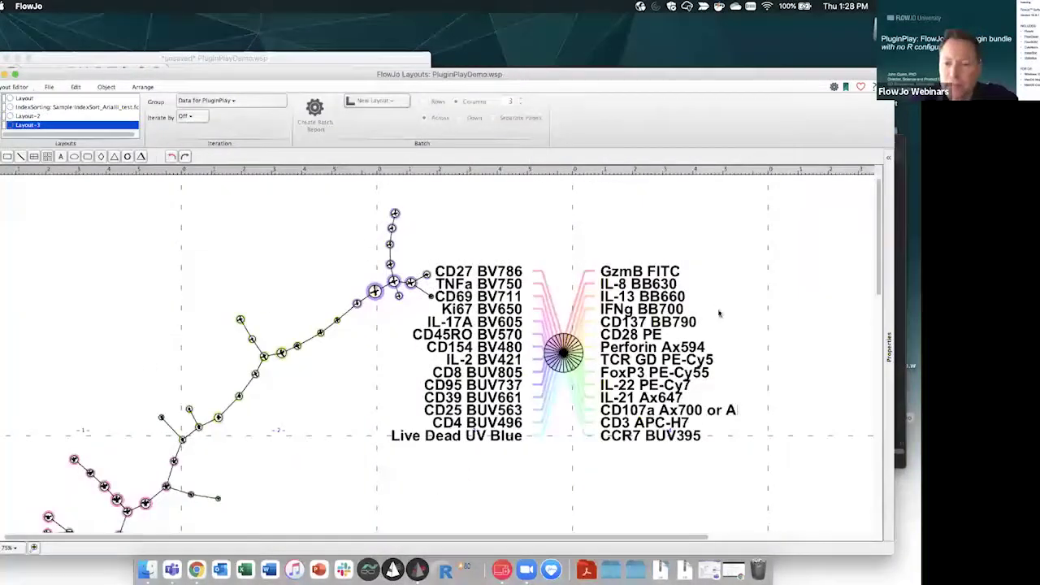
pyautogui.scroll(-4, 500, 329)
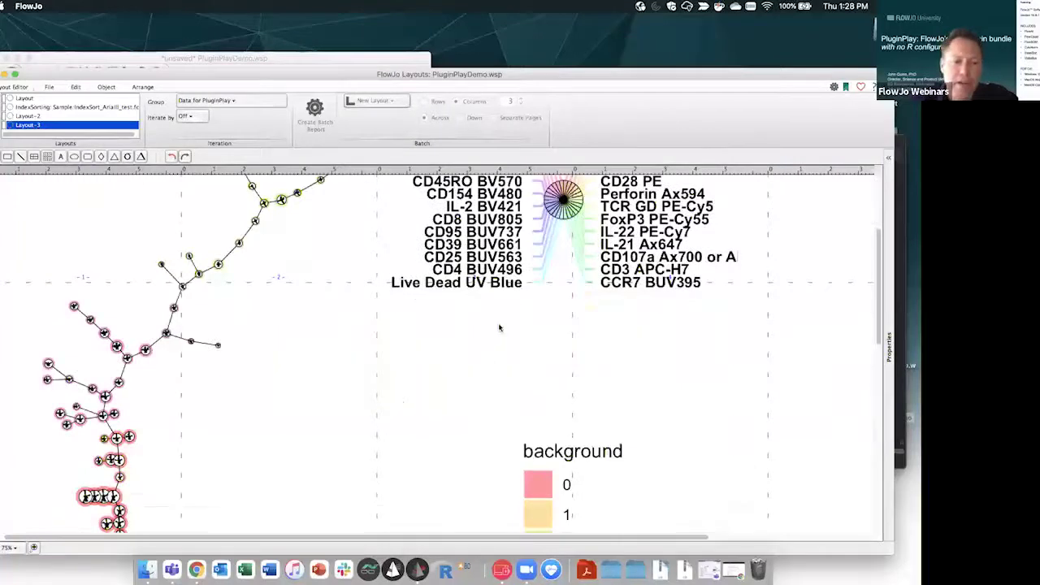
pyautogui.scroll(4, 579, 269)
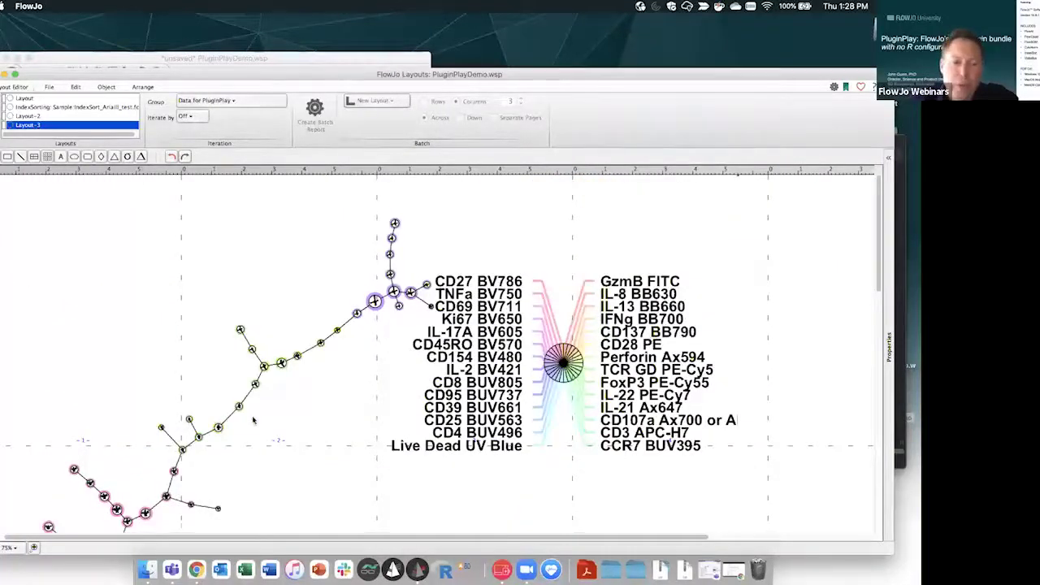
pyautogui.scroll(-4, 253, 418)
pyautogui.click(34, 549)
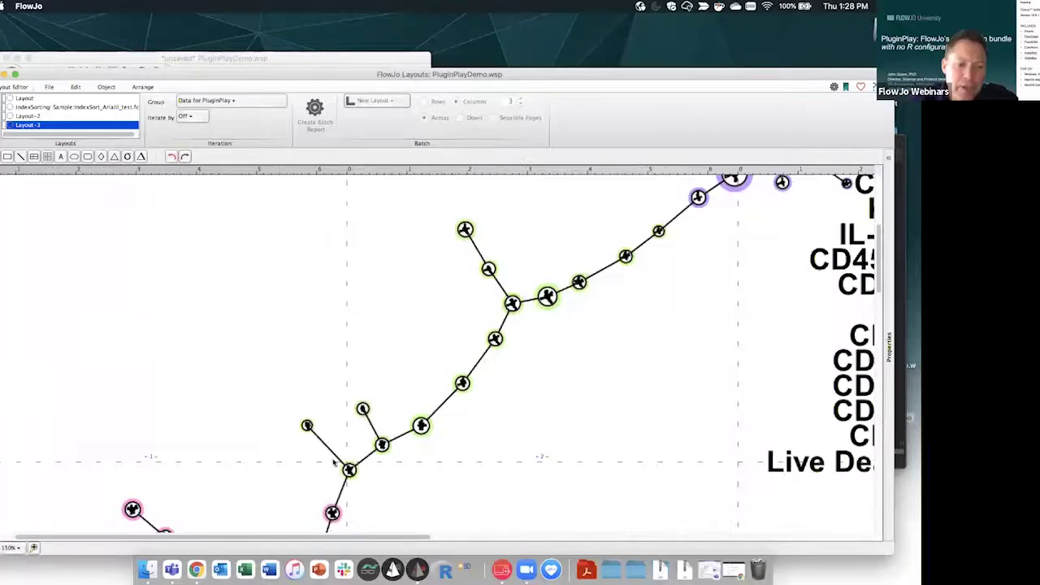
pyautogui.click(36, 549)
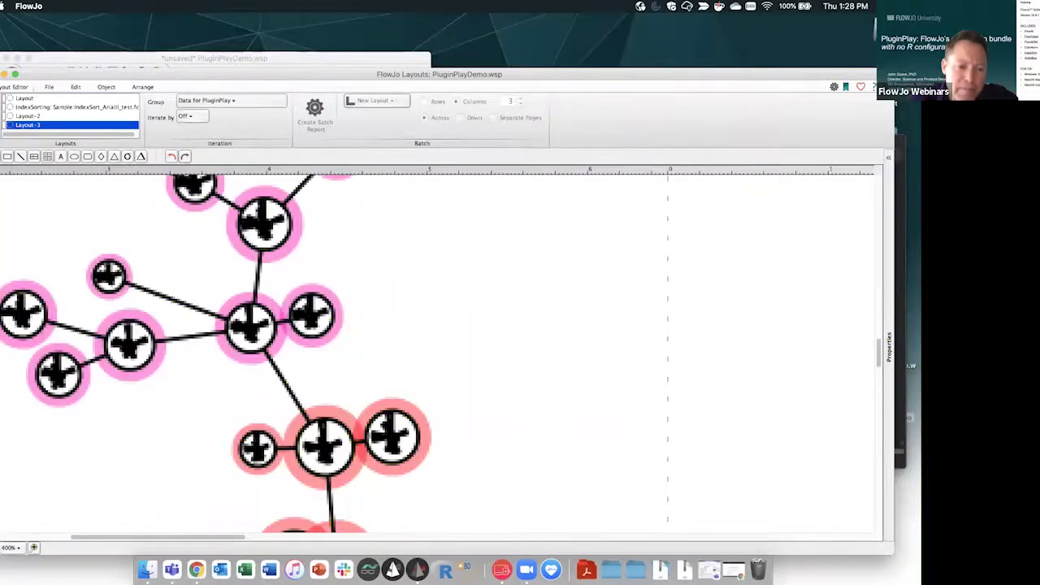
pyautogui.click(33, 549)
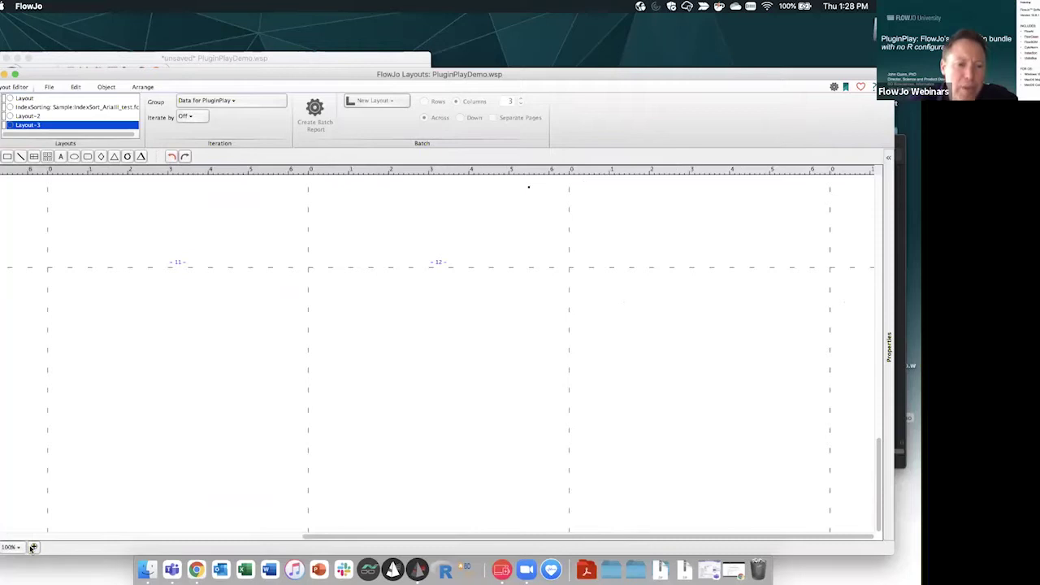
pyautogui.scroll(10, 246, 437)
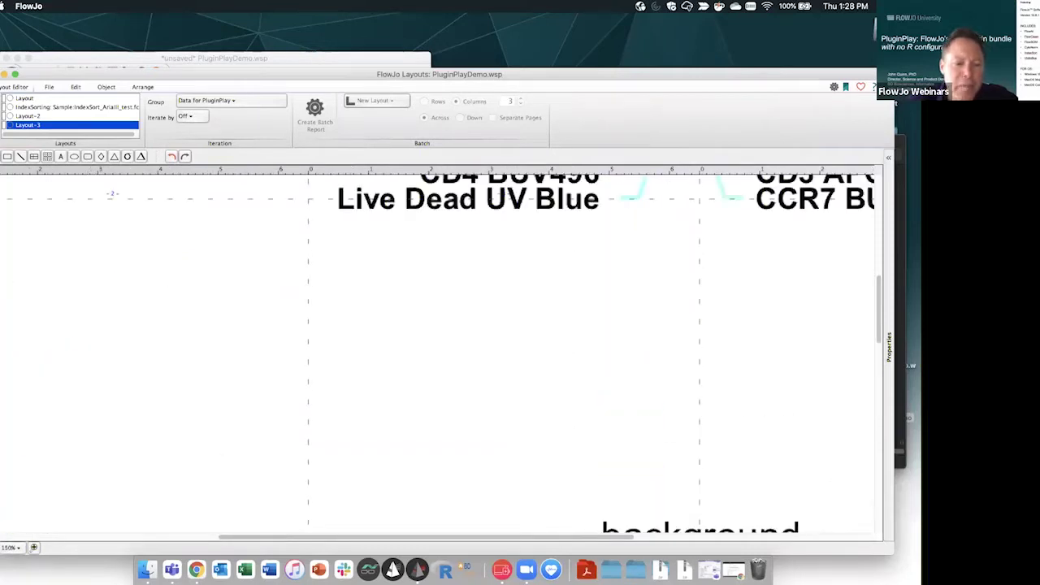
pyautogui.scroll(-5, 439, 349)
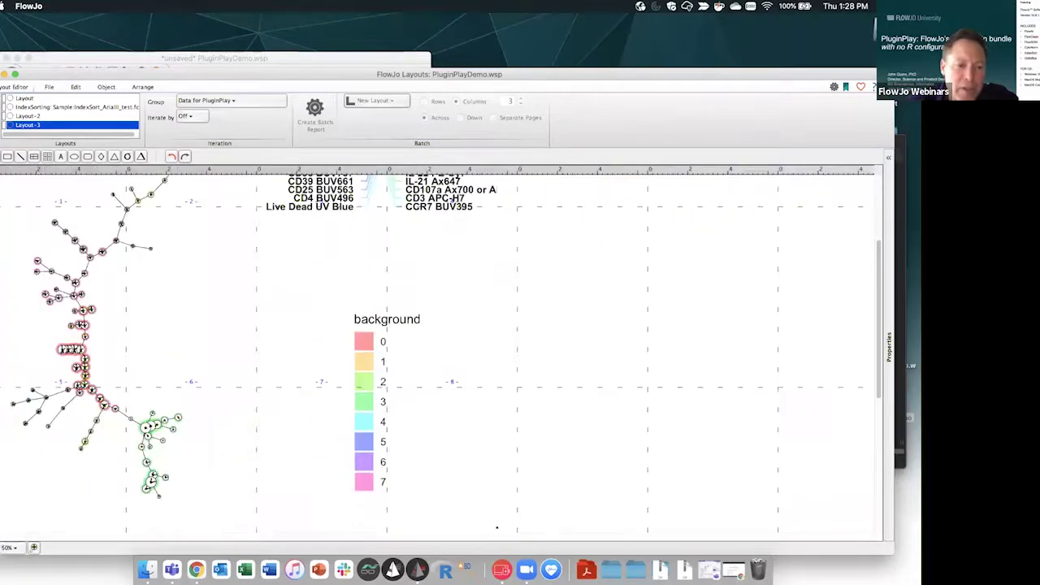
pyautogui.scroll(4, 506, 230)
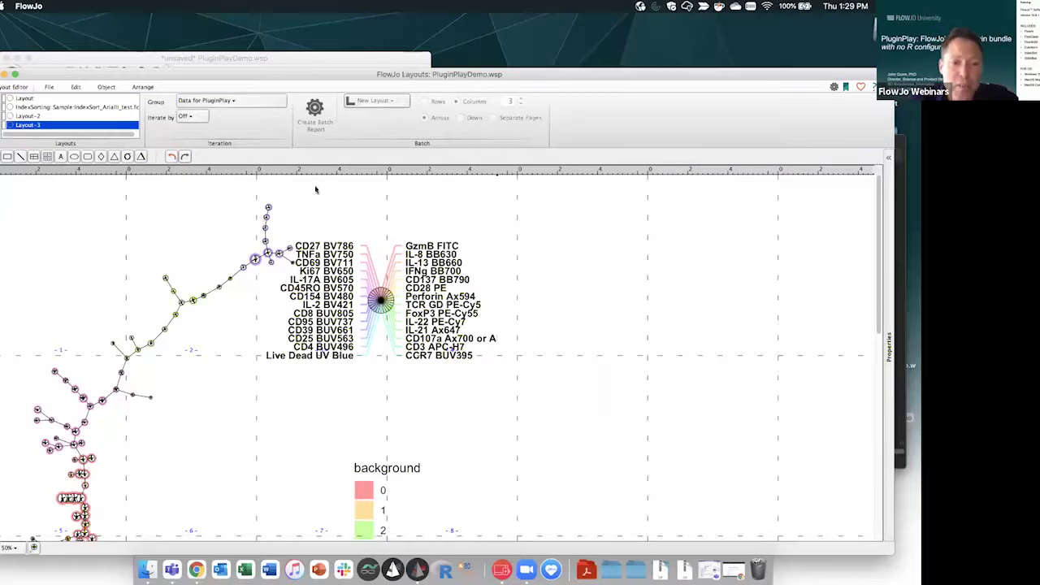
pyautogui.scroll(-5, 428, 453)
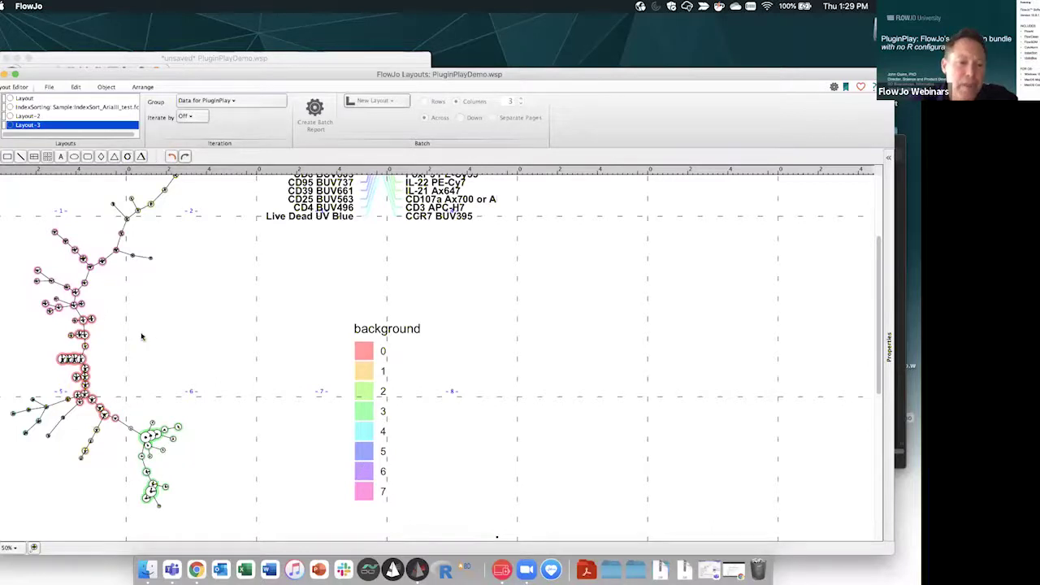
pyautogui.scroll(1, 154, 340)
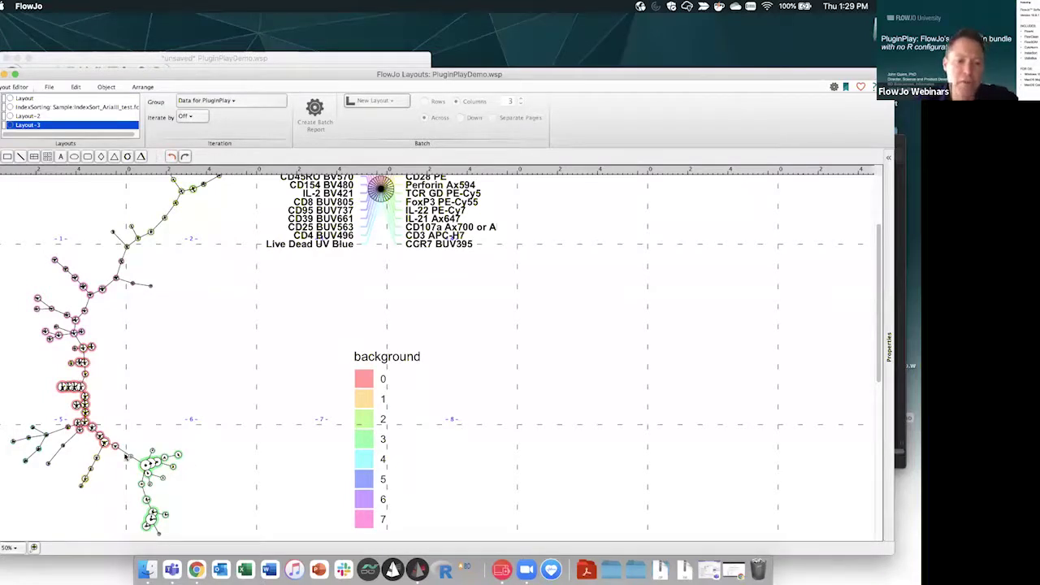
pyautogui.scroll(3, 337, 440)
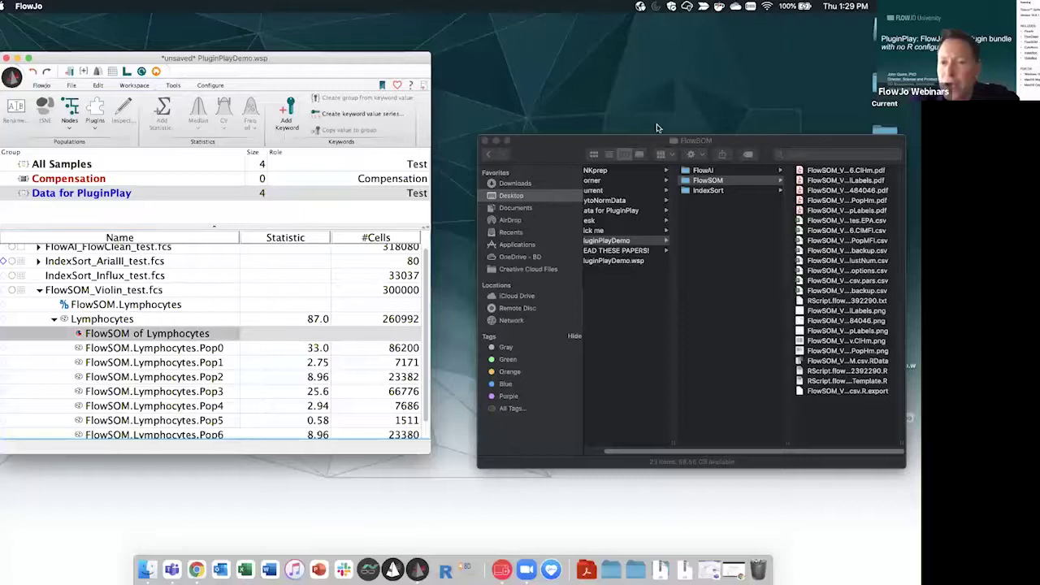
# - Switch to the FlowSOM output folder in Finder, widen the file name column and open the PopHm.pdf population heatmap
pyautogui.moveTo(698, 143); pyautogui.dragTo(634, 147)
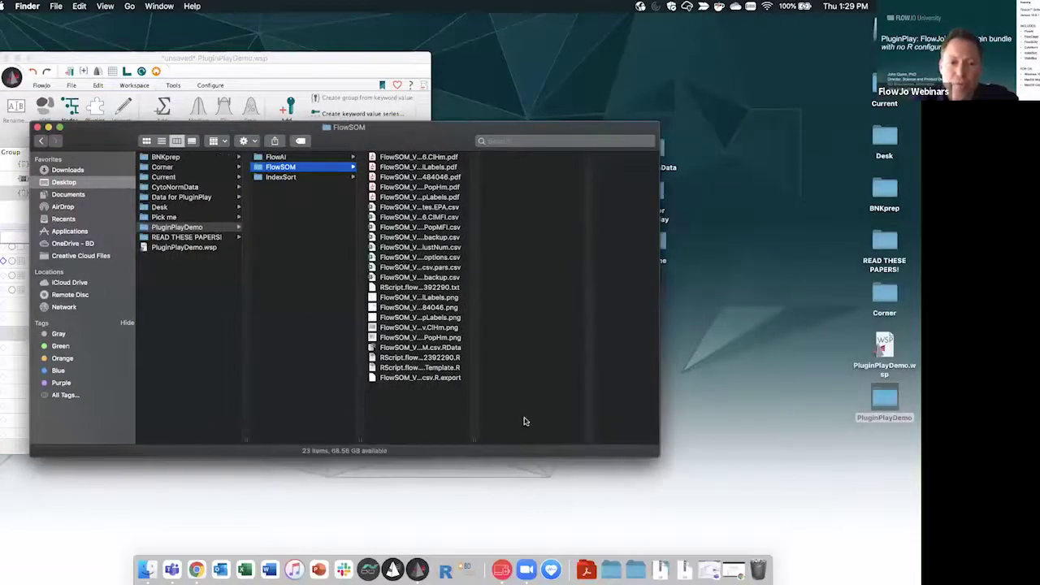
pyautogui.doubleClick(603, 435)
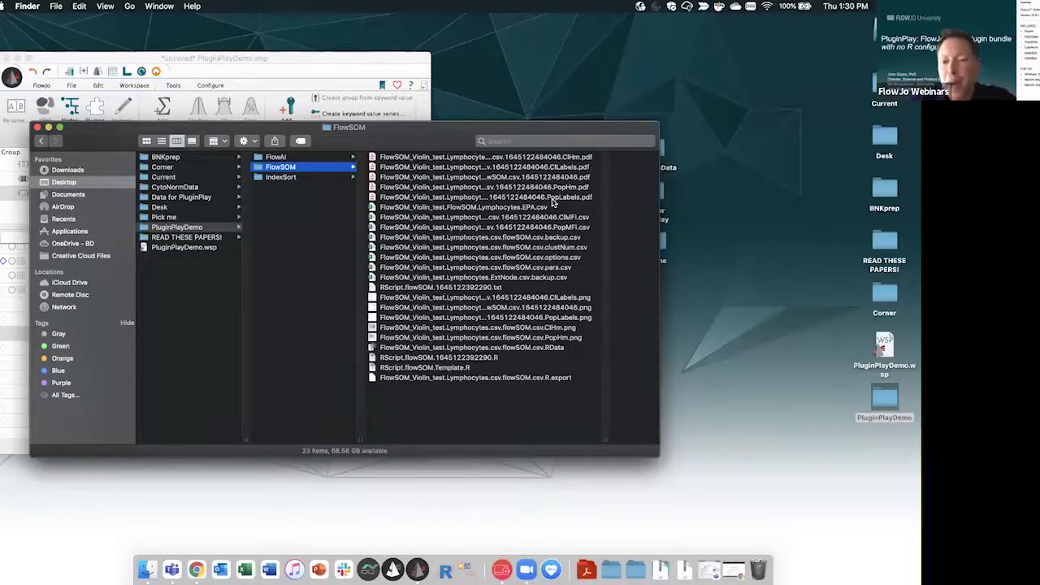
pyautogui.click(552, 188)
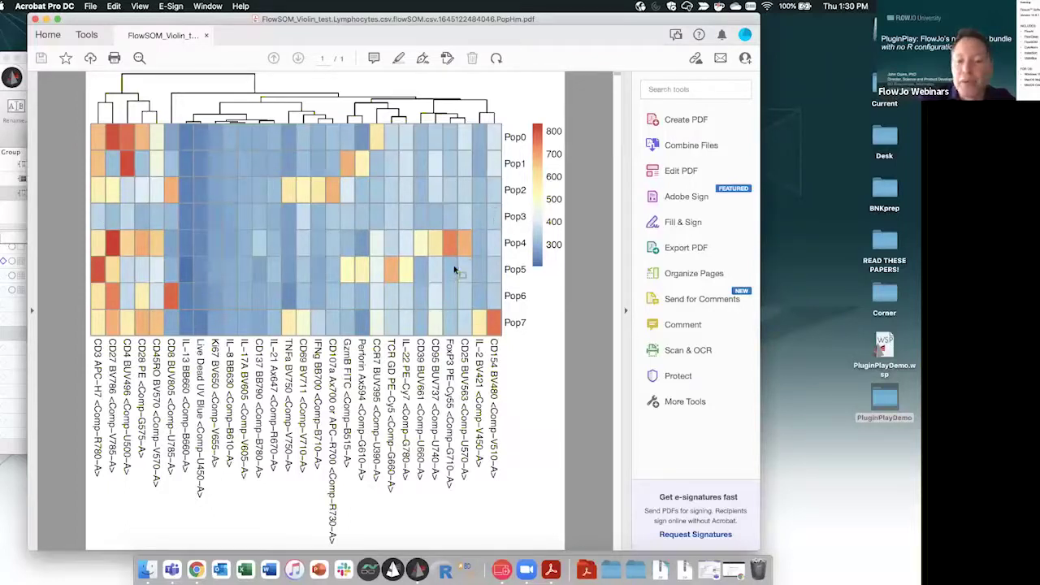
# - Close the population heatmap and open the ClHm.pdf cluster heatmap from the FlowSOM output folder
pyautogui.click(45, 19)
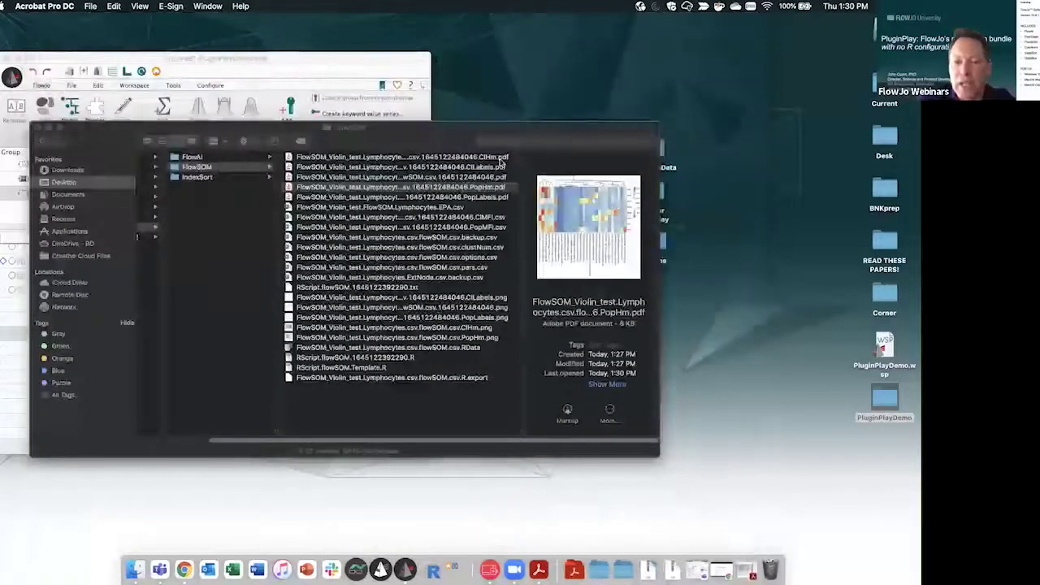
pyautogui.click(486, 157)
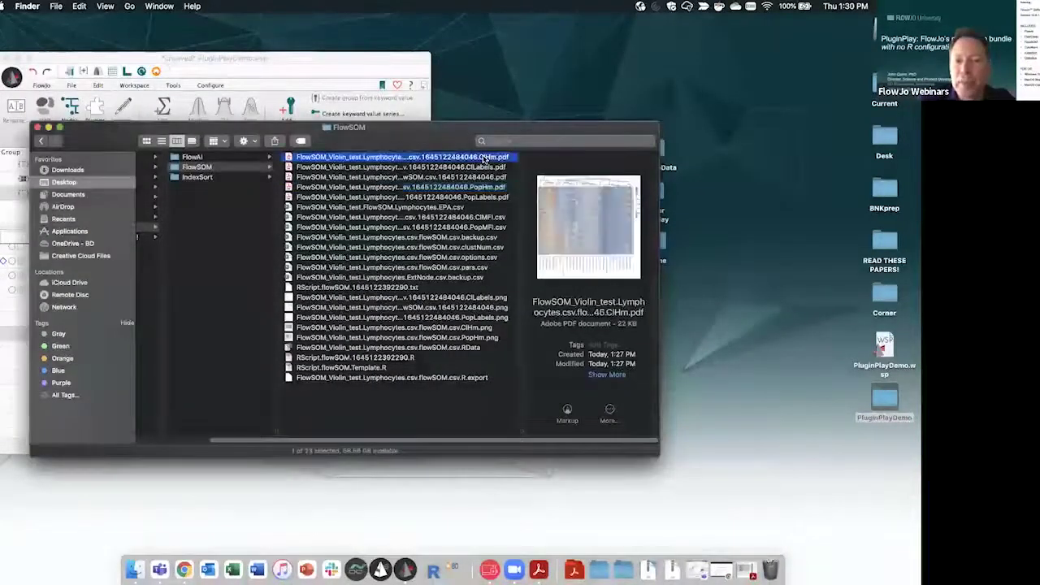
pyautogui.doubleClick(486, 158)
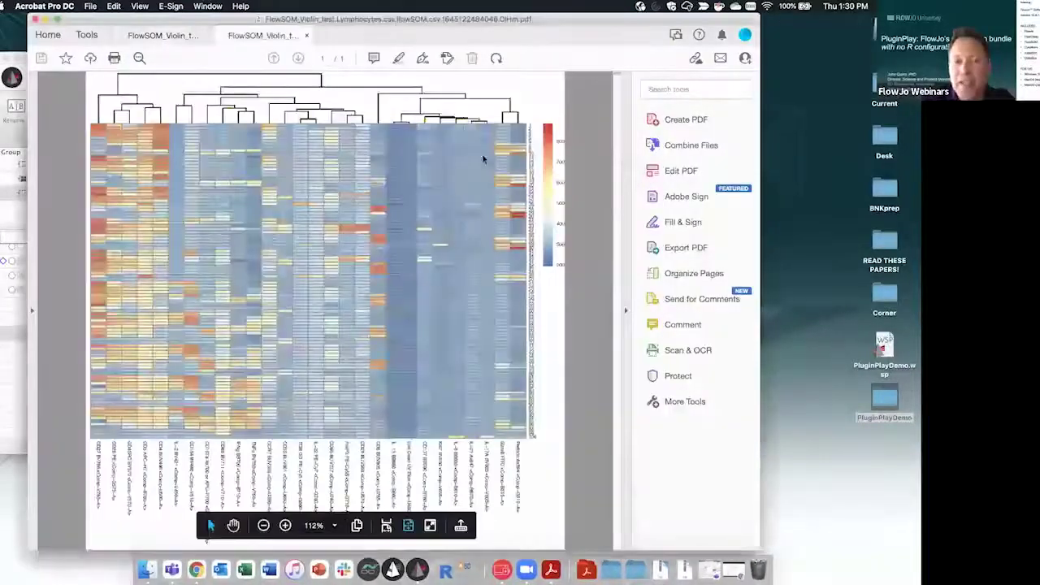
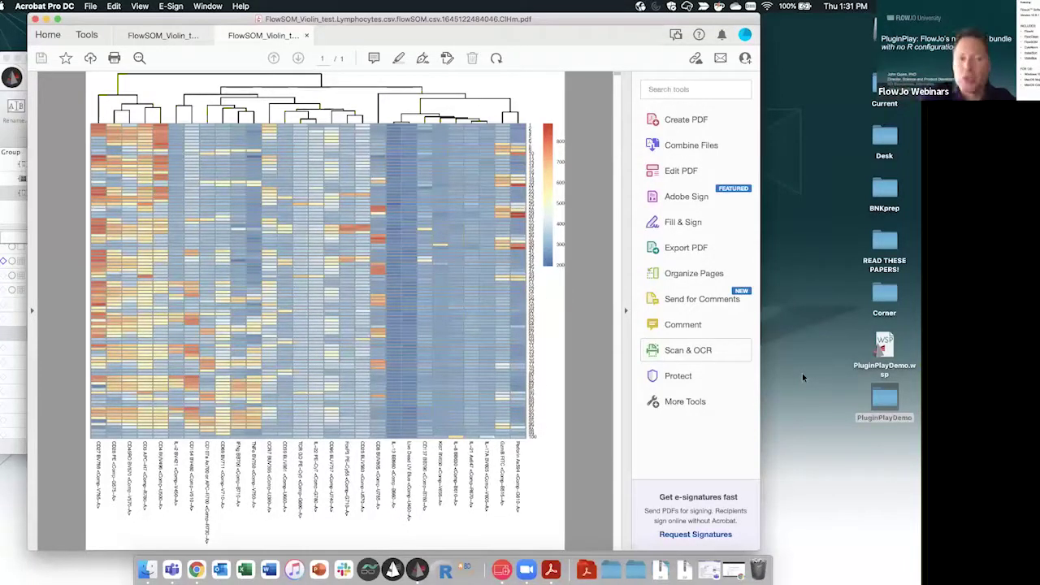
# - Close the cluster heatmap and open PopLabels.pdf, the tree labelled with population numbers, from the FlowSOM folder
pyautogui.click(35, 17)
pyautogui.click(464, 302)
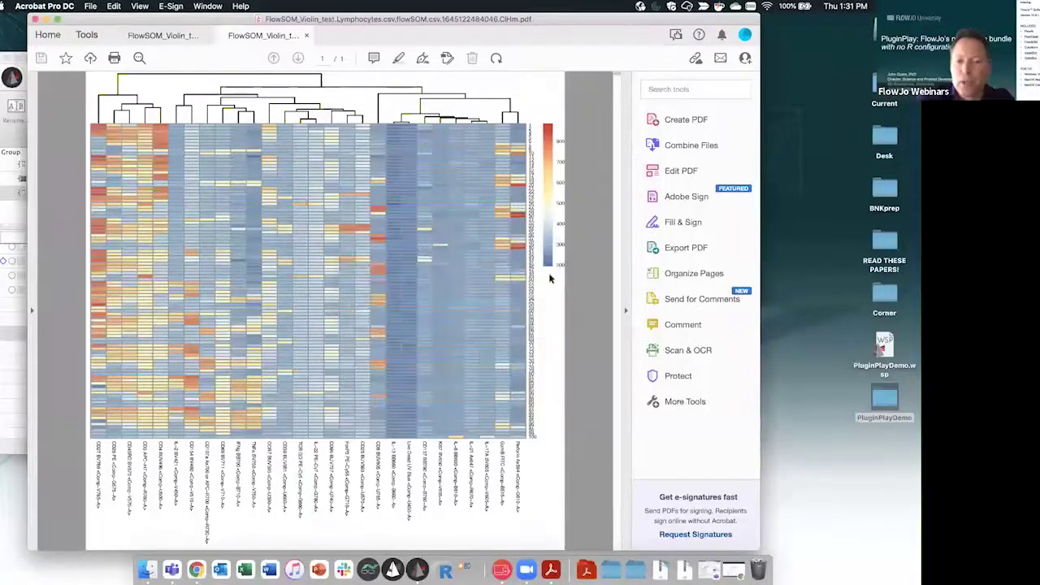
pyautogui.press('super+w')
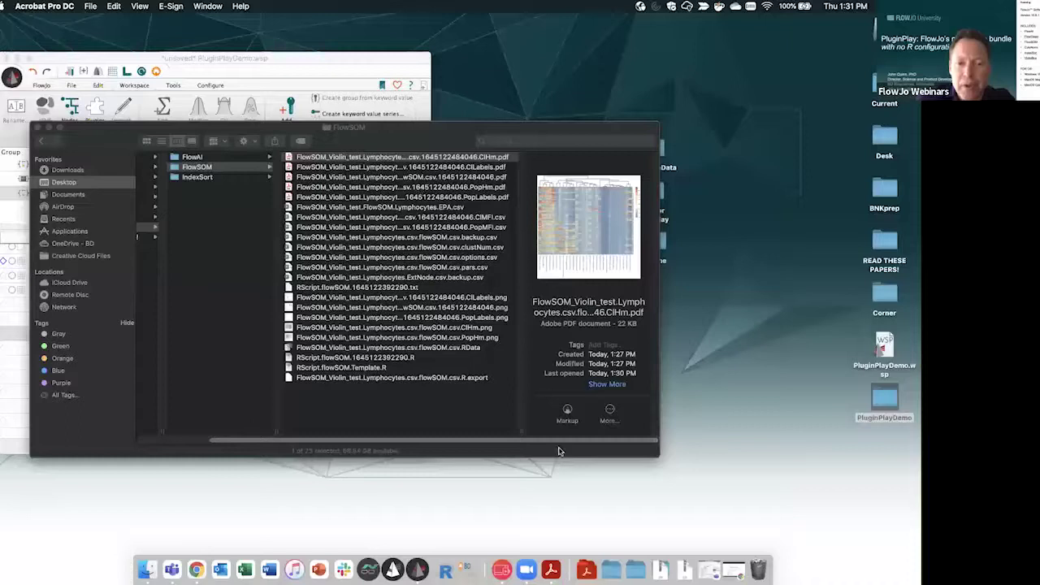
pyautogui.click(520, 428)
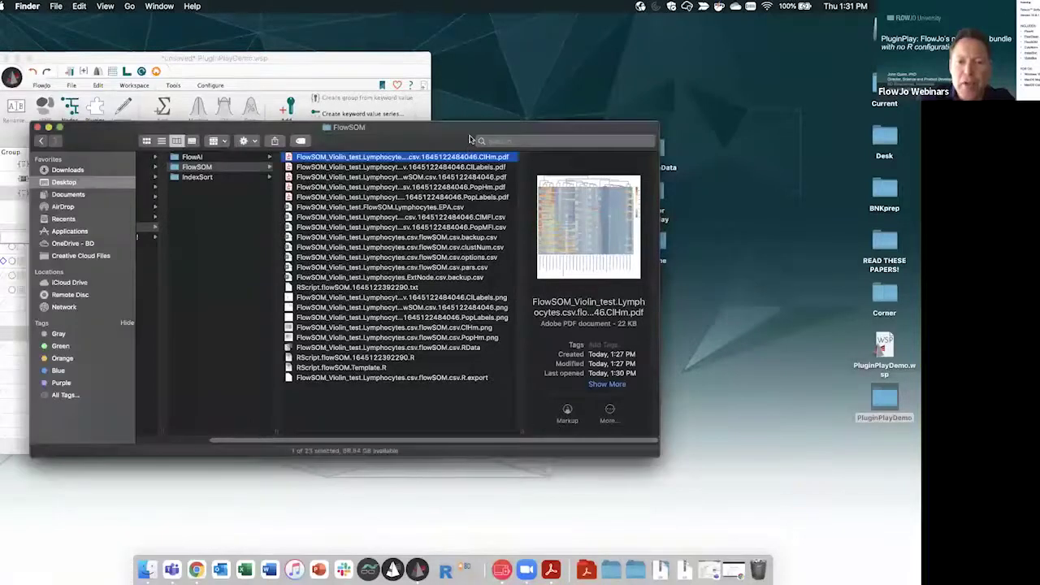
pyautogui.click(477, 201)
pyautogui.doubleClick(477, 201)
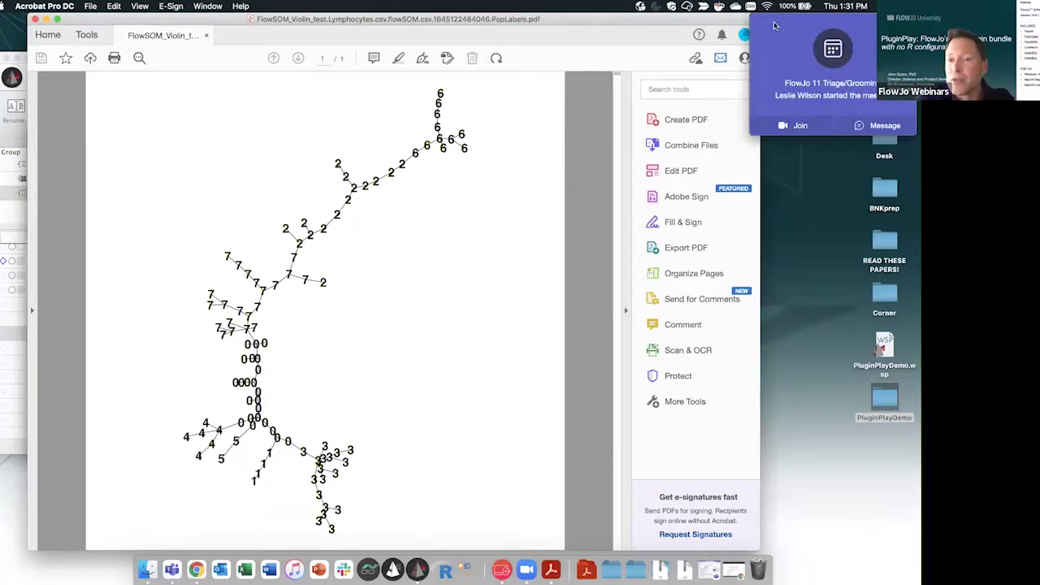
# - Close the population labels PDF and the FlowSOM folder window to get back to the FlowJo workspace
pyautogui.click(852, 137)
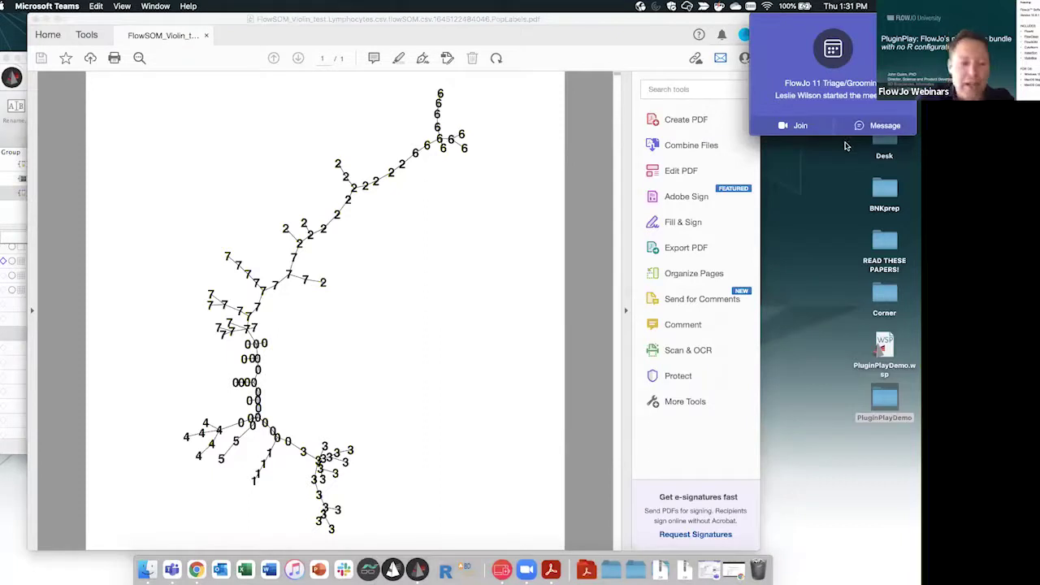
pyautogui.click(34, 18)
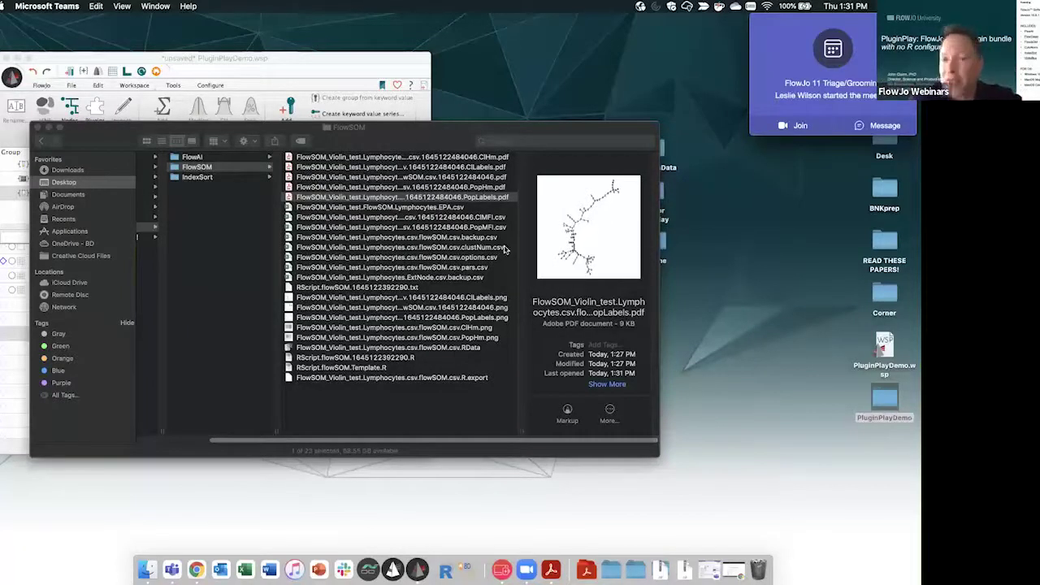
pyautogui.click(37, 128)
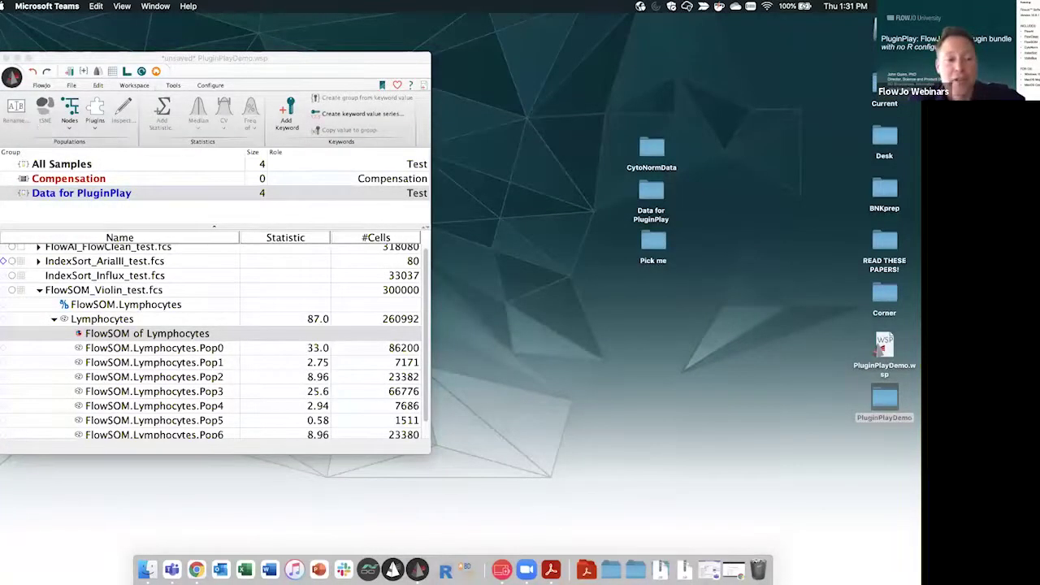
# - Start the ViolinBox plugin on the Lymphocytes population of FlowSOM_Violin_test.fcs
pyautogui.click(39, 291)
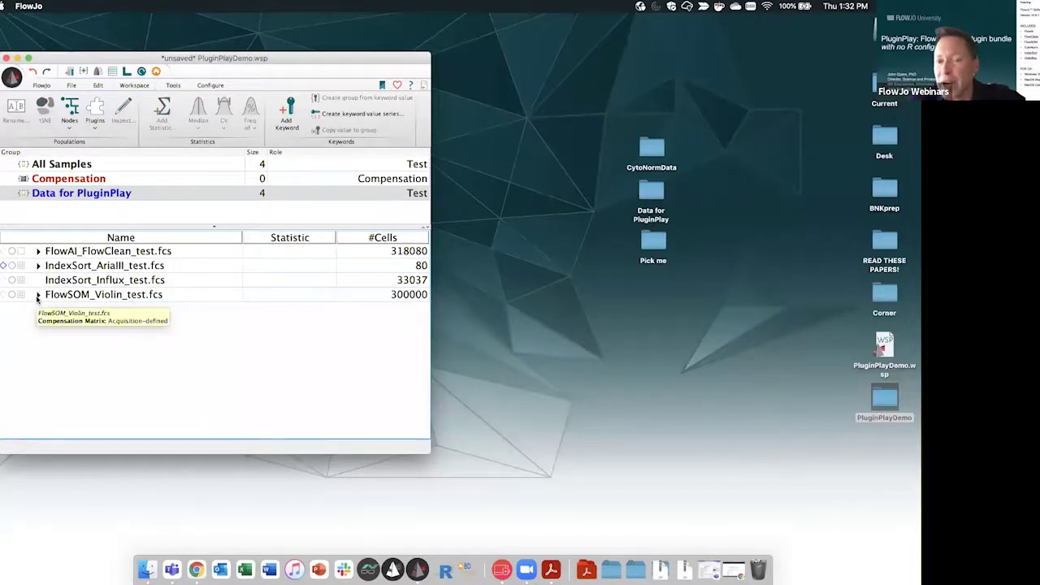
pyautogui.click(81, 295)
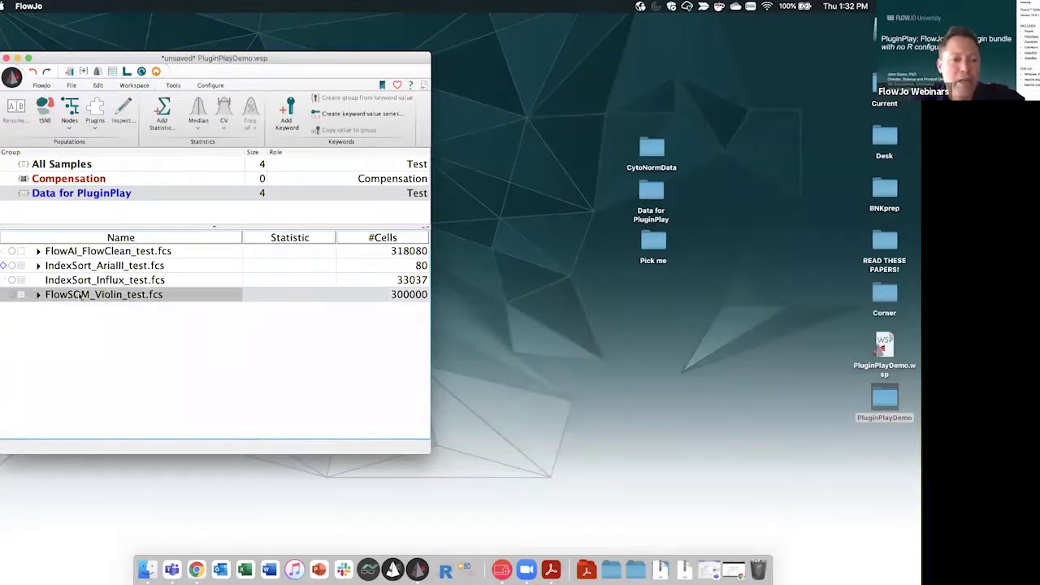
pyautogui.click(92, 134)
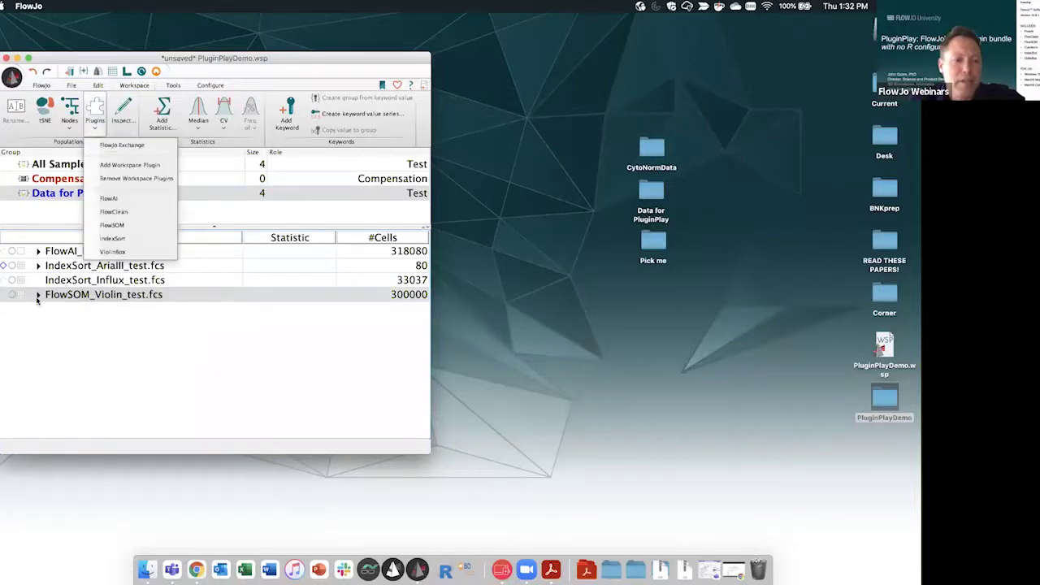
pyautogui.click(38, 295)
pyautogui.click(91, 325)
pyautogui.click(98, 130)
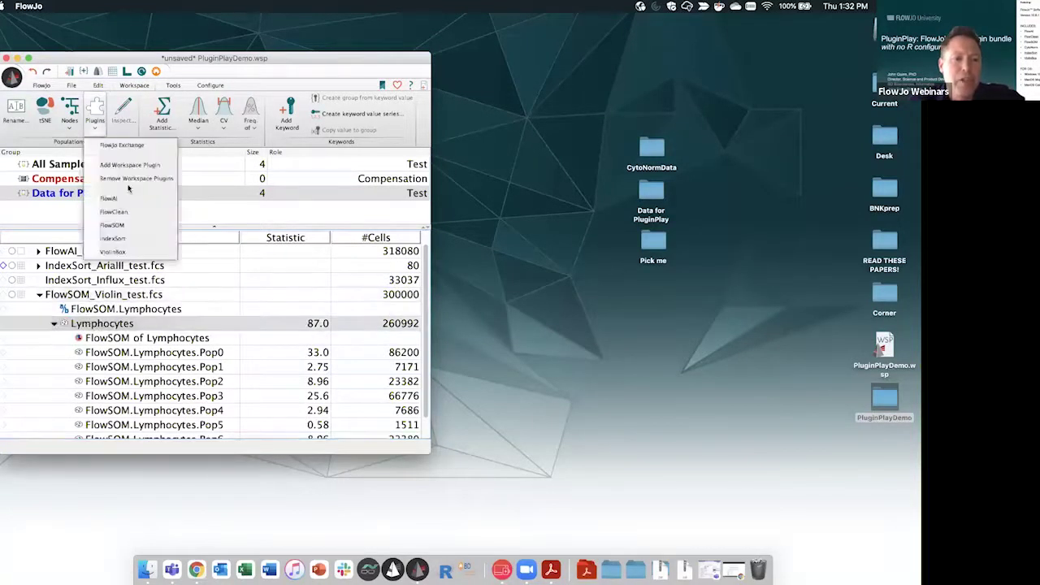
pyautogui.click(113, 252)
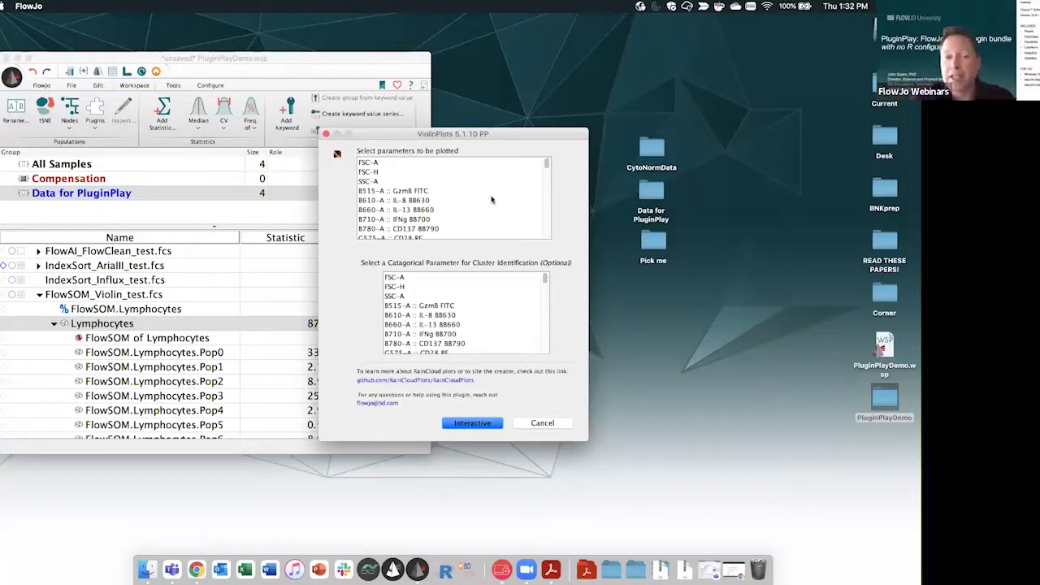
# - Choose the compensated CD27 BV786, TNFa BV750, CD69 BV711, CD45RO BV570 and CD154 BV480 channels as the parameters for plotting
pyautogui.scroll(-10, 465, 198)
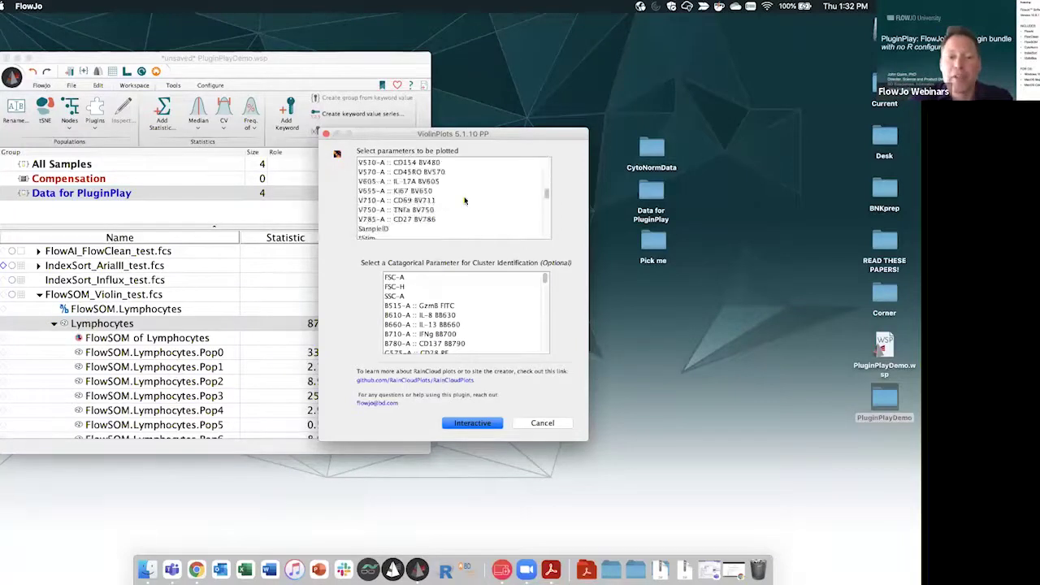
pyautogui.scroll(1, 465, 200)
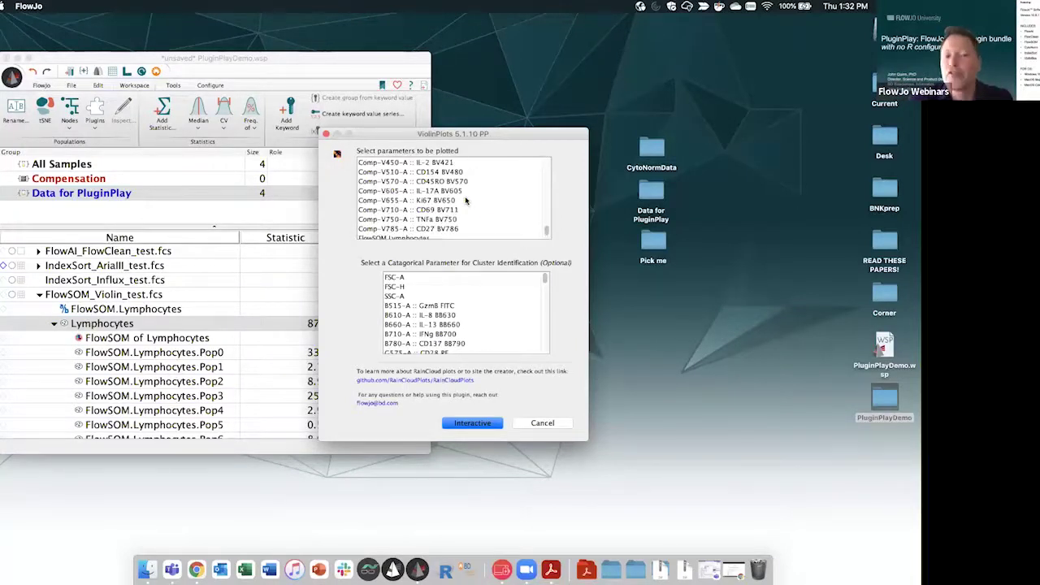
pyautogui.click(454, 229)
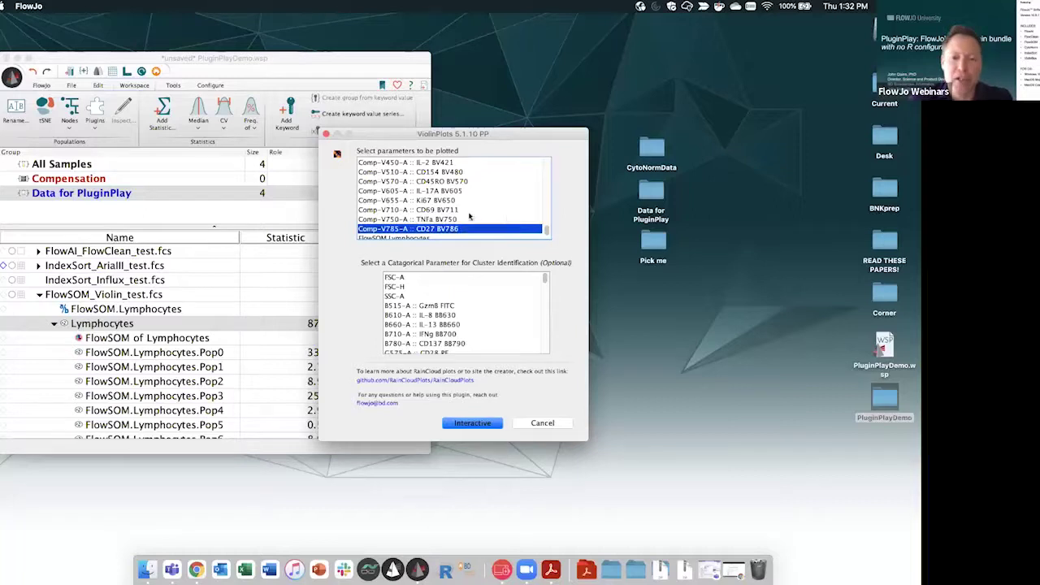
pyautogui.keyDown('super'); pyautogui.click(440, 219); pyautogui.keyUp('super')
pyautogui.keyDown('super'); pyautogui.click(442, 211); pyautogui.keyUp('super')
pyautogui.keyDown('super'); pyautogui.click(455, 183); pyautogui.keyUp('super')
pyautogui.scroll(1, 456, 185)
pyautogui.keyDown('super'); pyautogui.click(435, 190); pyautogui.keyUp('super')
# - Set FlowSOM.Lymphocytes as the categorical parameter for cluster identification and launch the interactive ViolinBox session
pyautogui.scroll(-3, 508, 296)
pyautogui.scroll(-5, 545, 309)
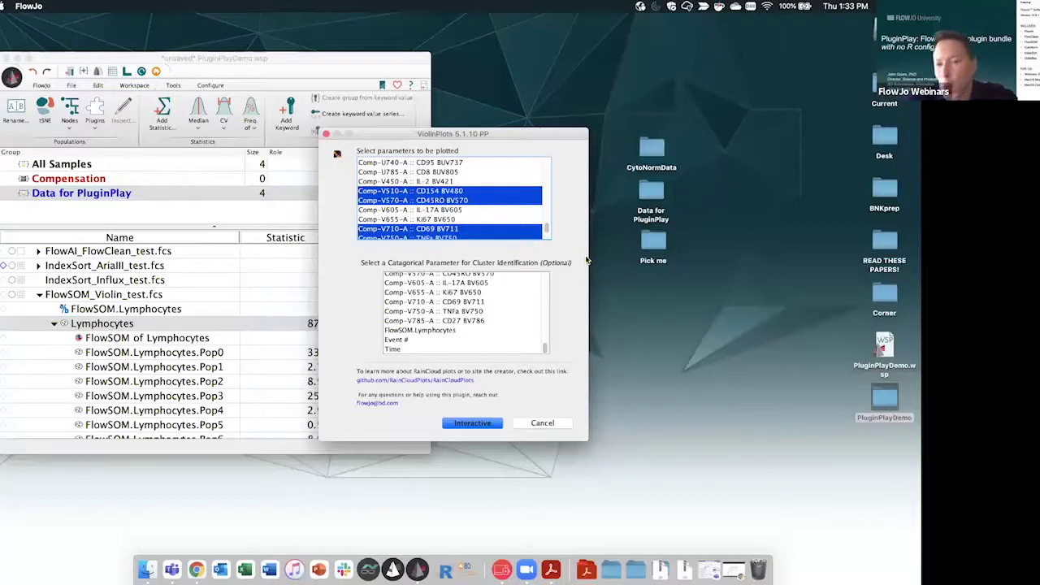
pyautogui.click(424, 331)
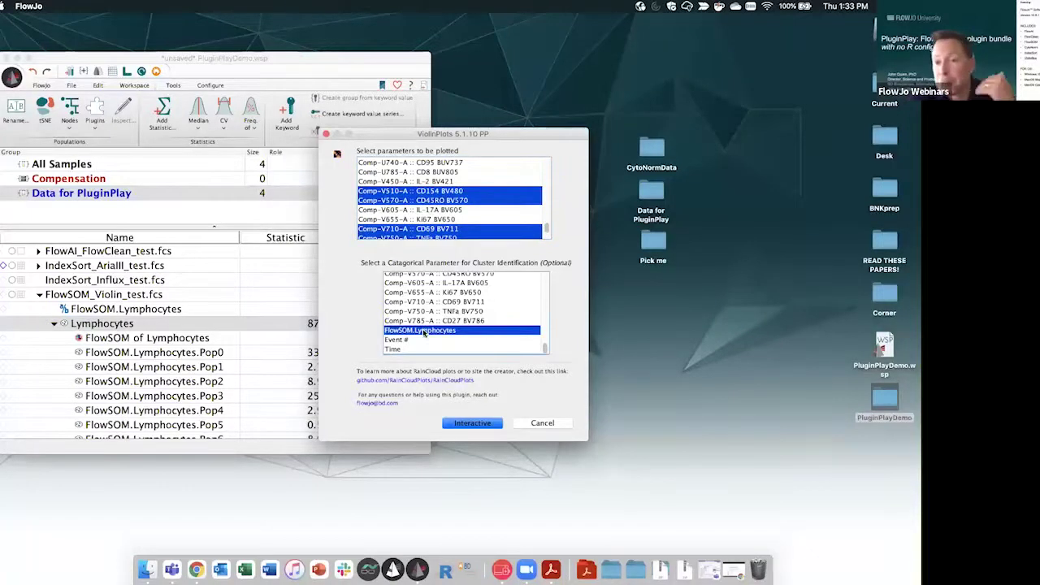
pyautogui.click(474, 424)
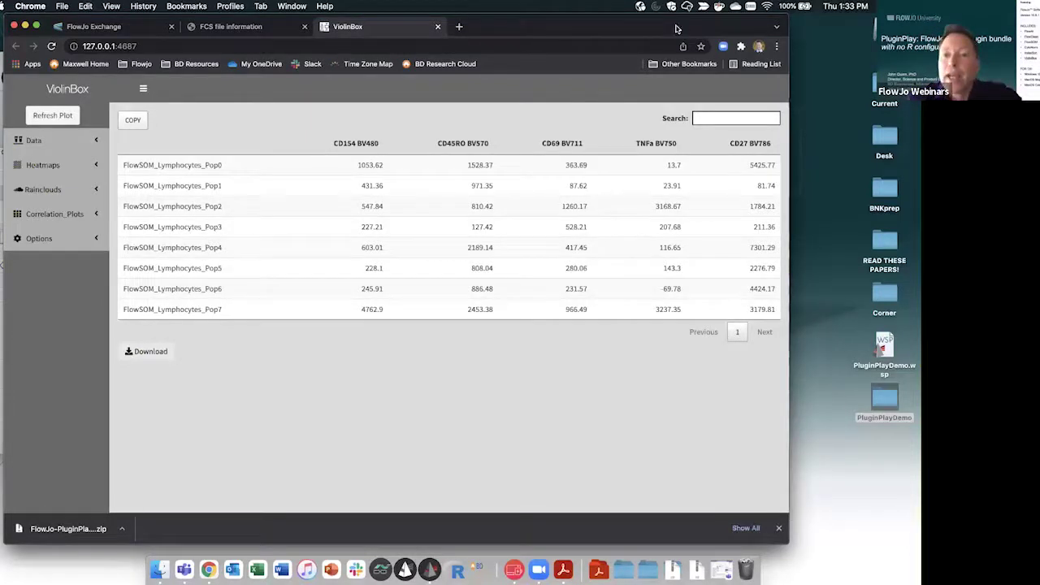
# - Return to FlowJo, create another layout containing the FlowSOM of Lymphocytes result, and close the layout editor
pyautogui.moveTo(686, 34); pyautogui.dragTo(567, 270)
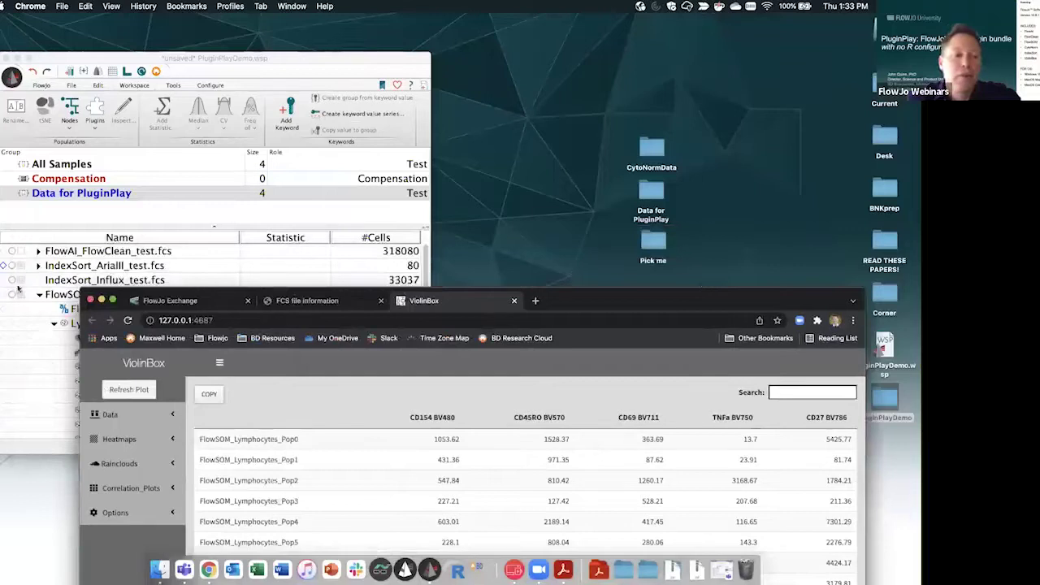
pyautogui.click(51, 365)
pyautogui.click(104, 337)
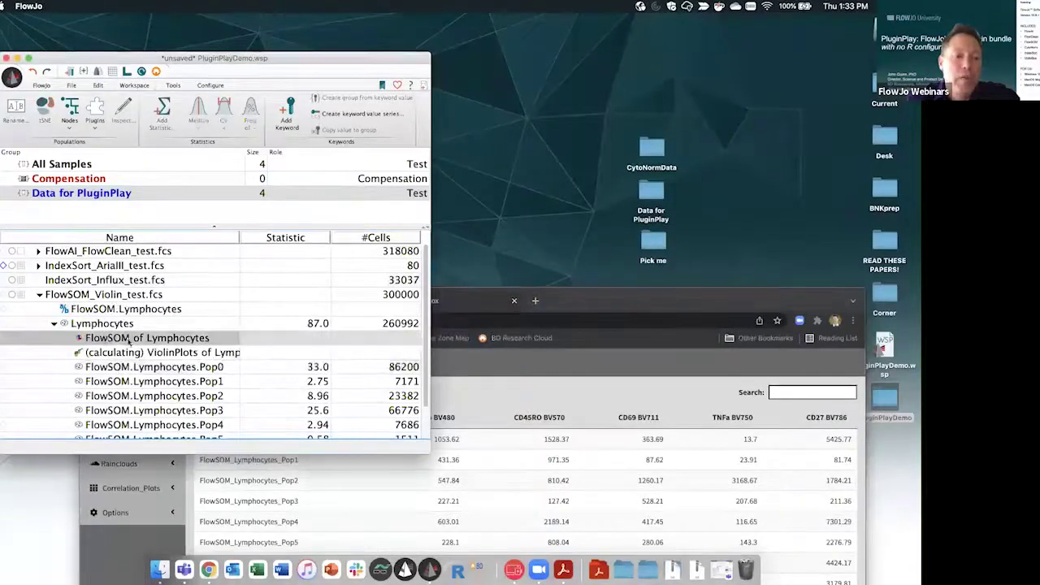
pyautogui.click(125, 72)
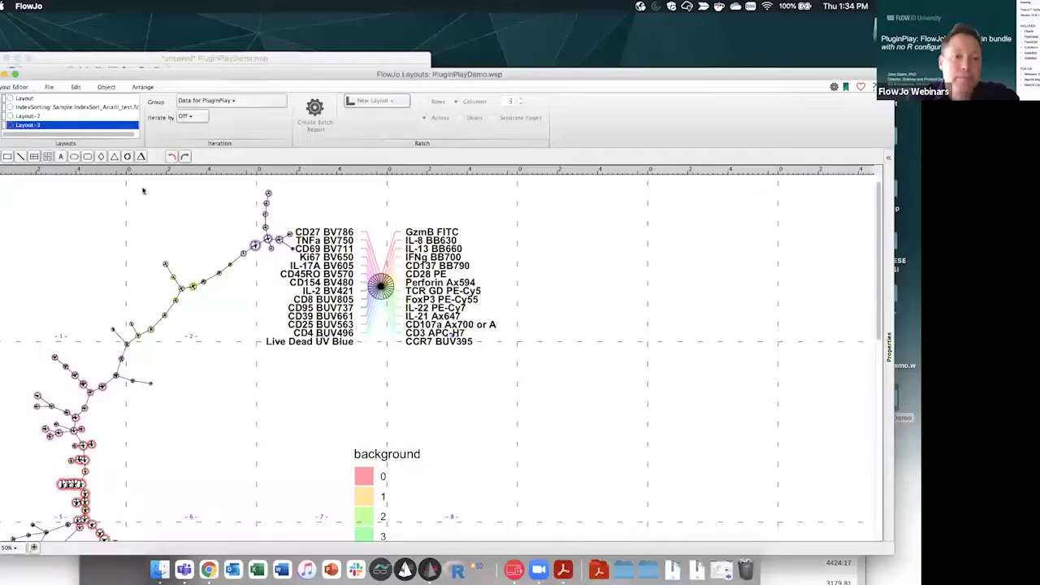
pyautogui.moveTo(237, 72); pyautogui.dragTo(410, 71)
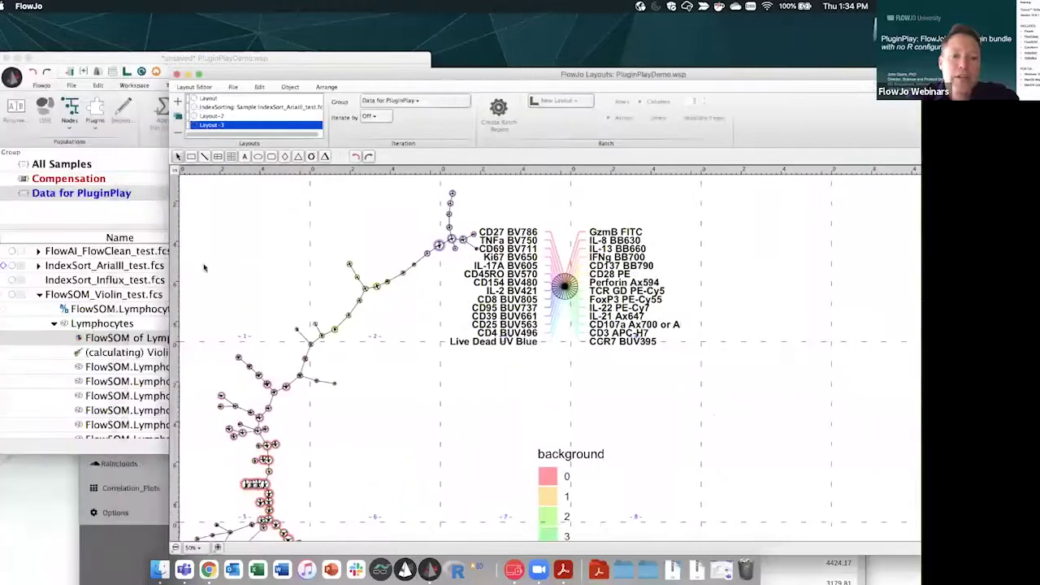
pyautogui.click(177, 100)
pyautogui.click(104, 337)
pyautogui.moveTo(104, 337); pyautogui.dragTo(544, 272)
pyautogui.click(515, 271)
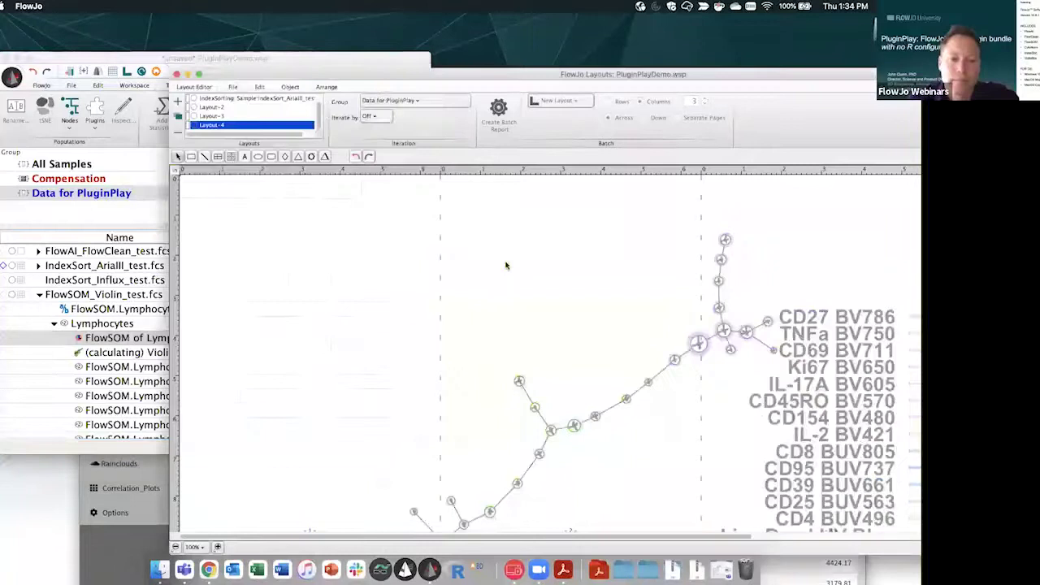
pyautogui.click(176, 75)
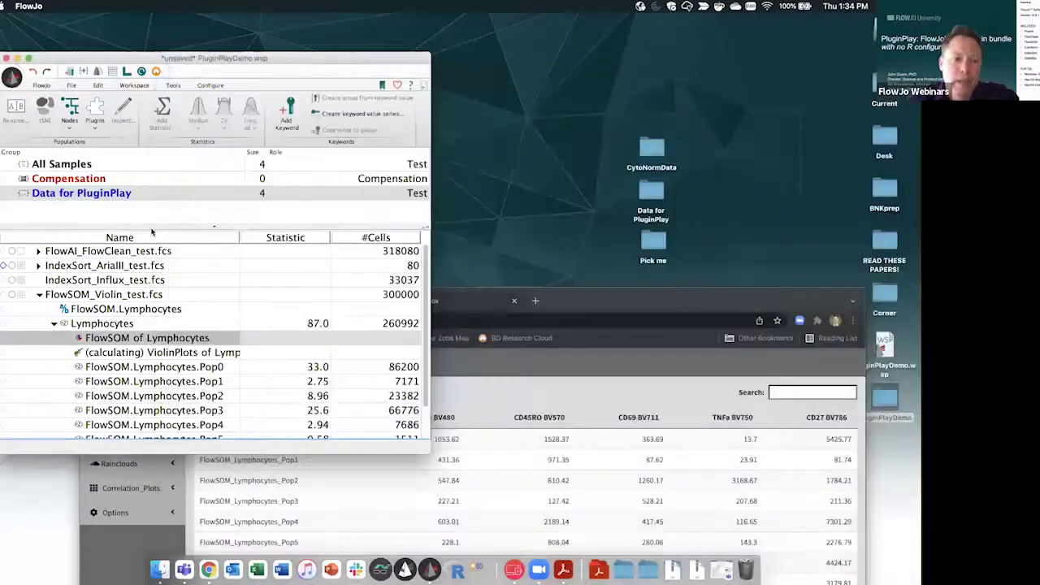
# - Preview the Plasma background palette in the advanced settings of FlowSOM of Lymphocytes, and close the settings without applying them
pyautogui.doubleClick(112, 338)
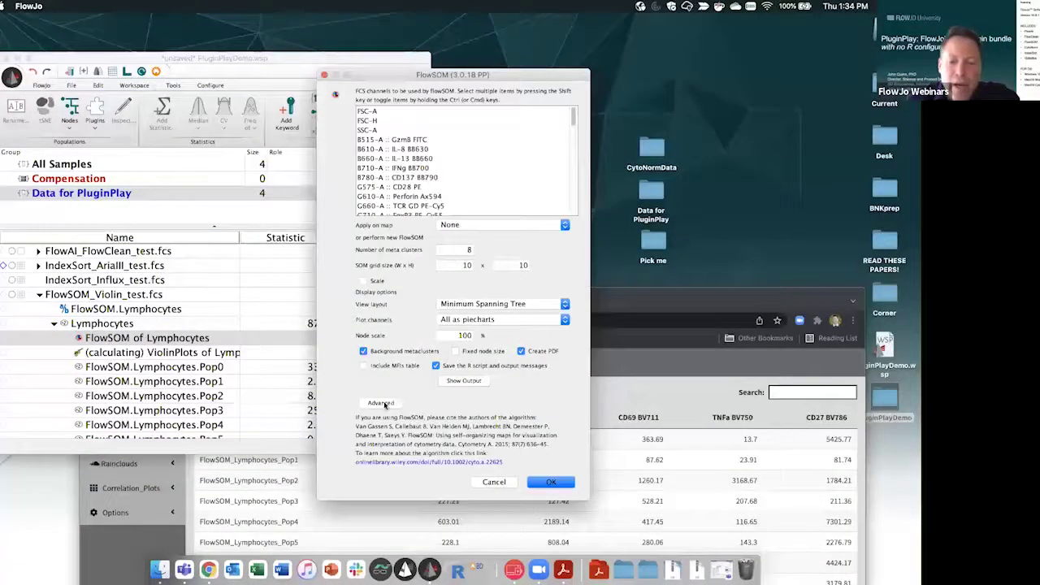
pyautogui.click(382, 403)
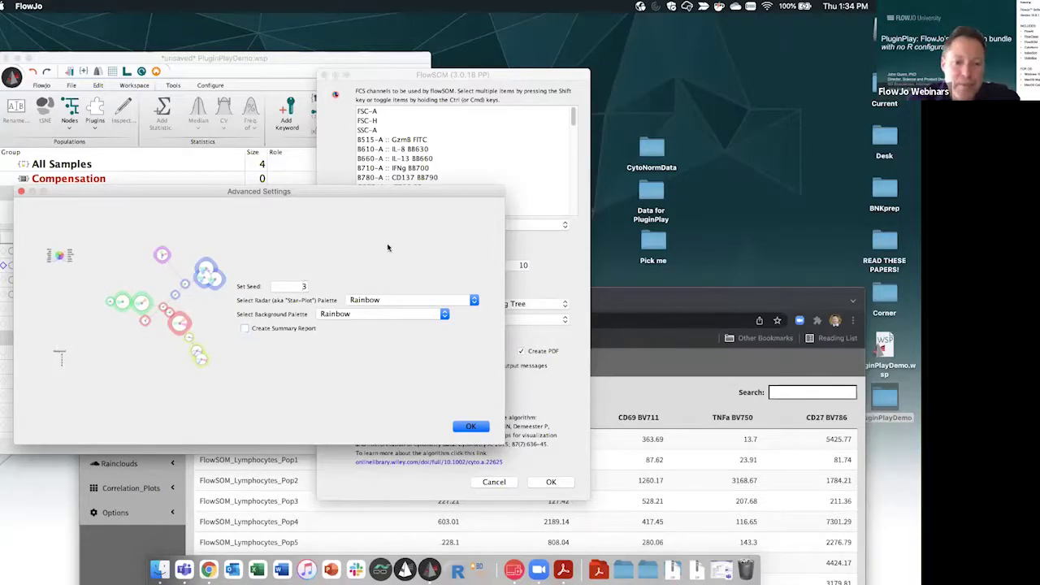
pyautogui.click(444, 315)
pyautogui.click(374, 344)
pyautogui.click(474, 301)
pyautogui.click(453, 261)
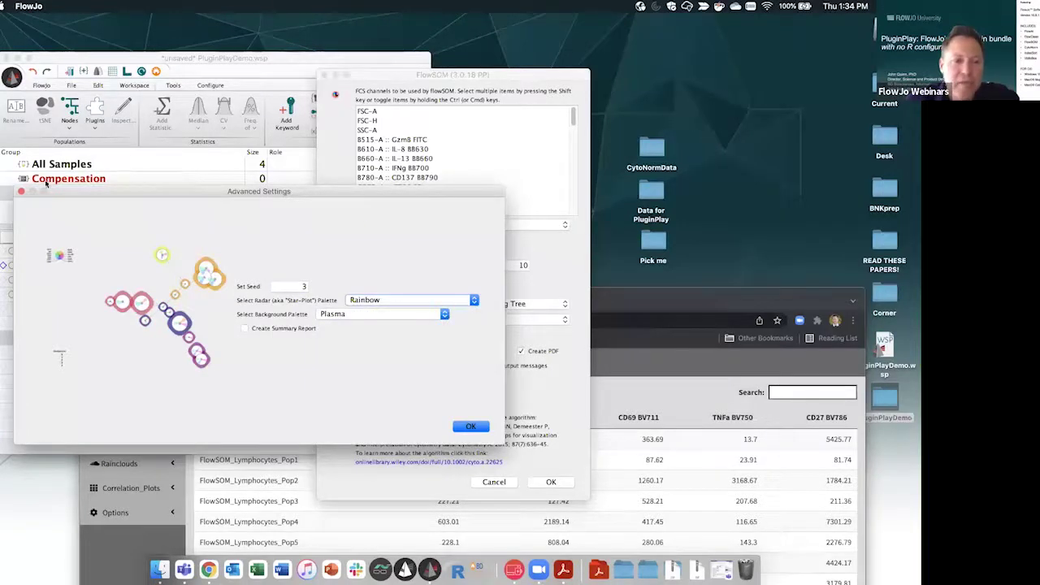
pyautogui.click(22, 192)
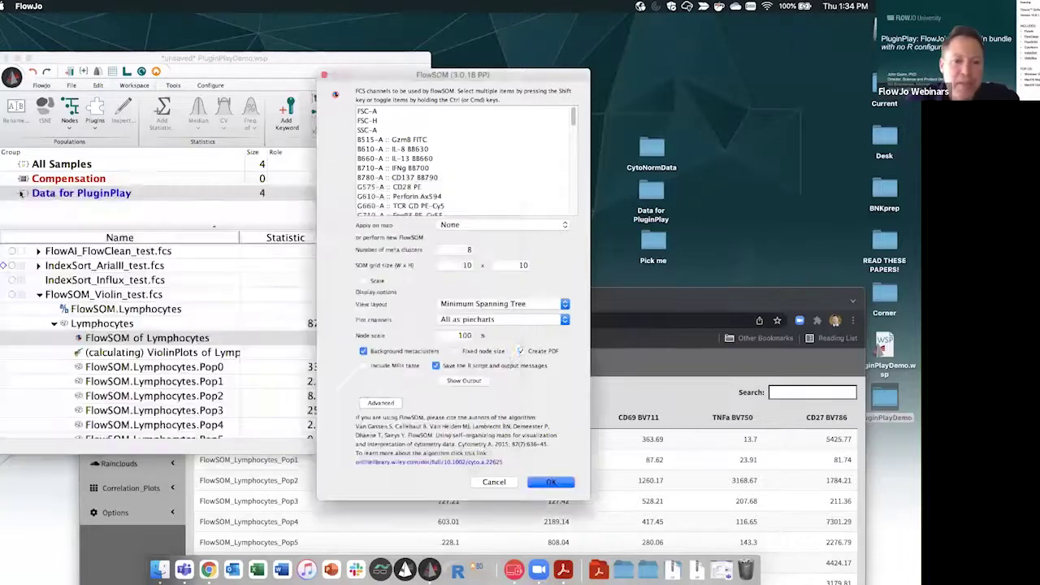
pyautogui.click(323, 75)
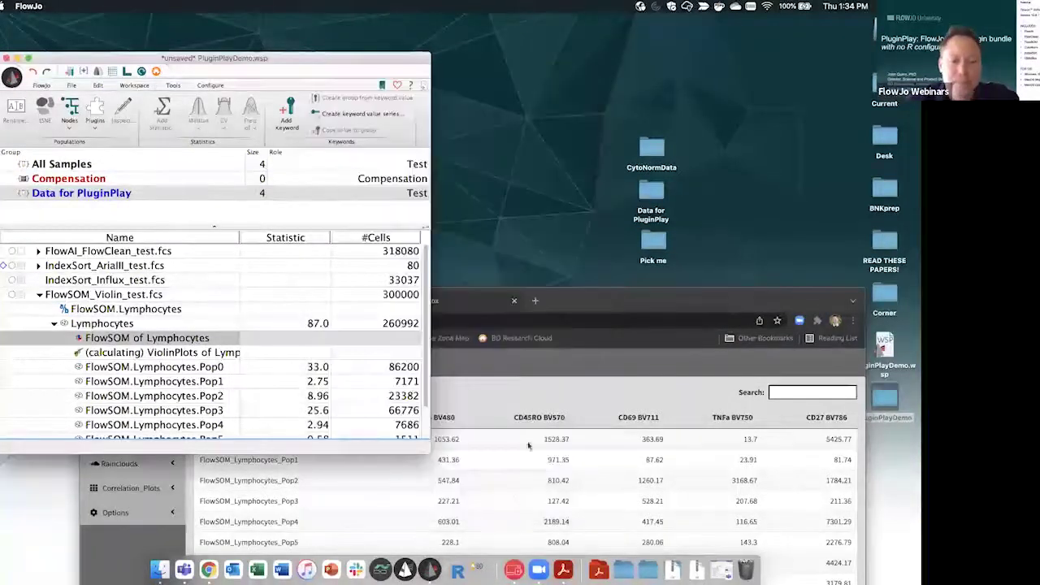
# - Switch to the ViolinBox page in Chrome, bring its window fully into view and refresh the plot
pyautogui.moveTo(593, 300); pyautogui.dragTo(506, 60)
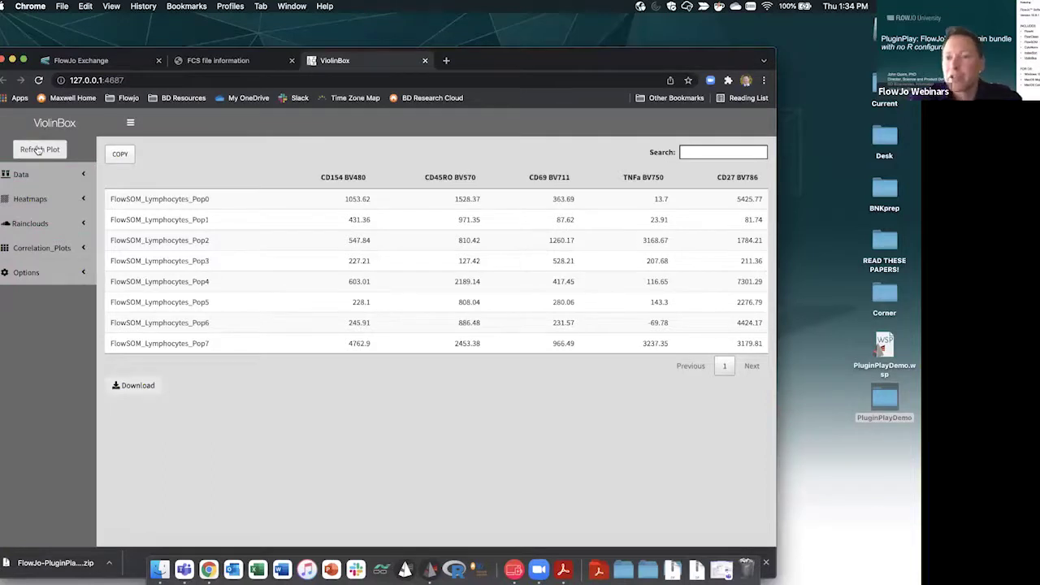
pyautogui.click(38, 150)
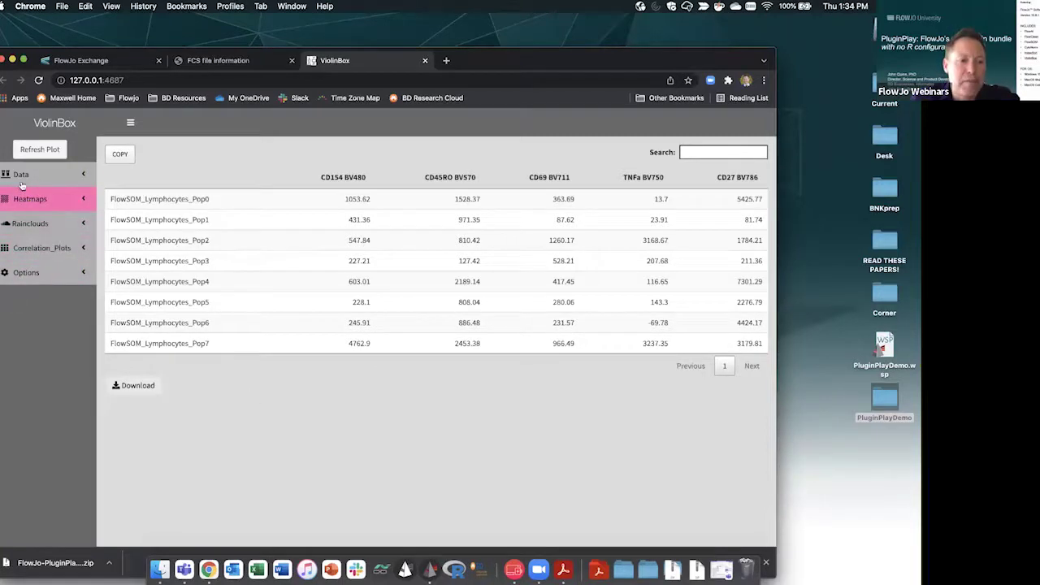
# - Show the Rainclouds plot options, enable Flip Violins and Dark Theme with the violin plot type, and refresh the plot
pyautogui.click(25, 227)
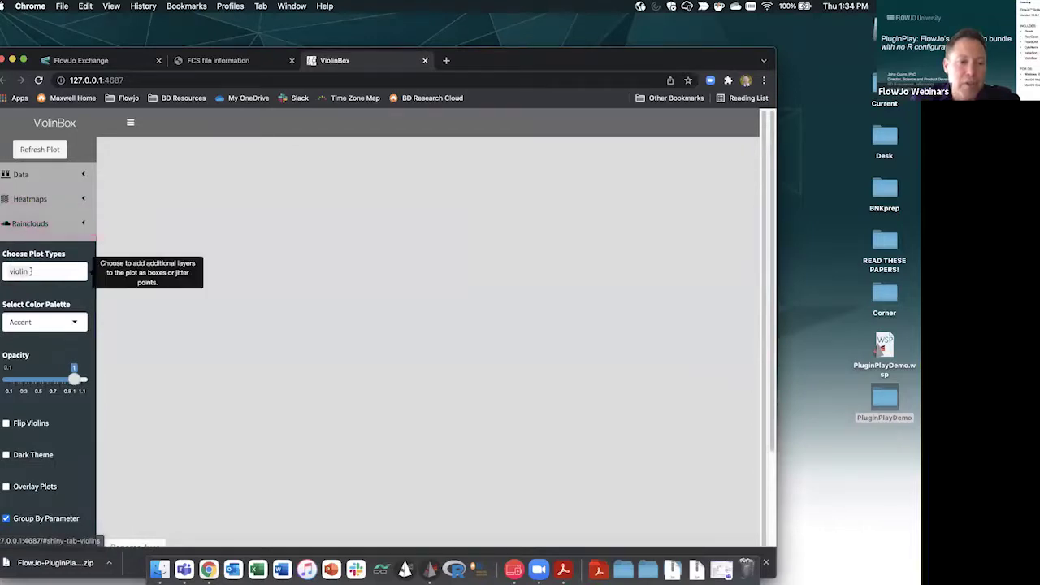
pyautogui.click(40, 271)
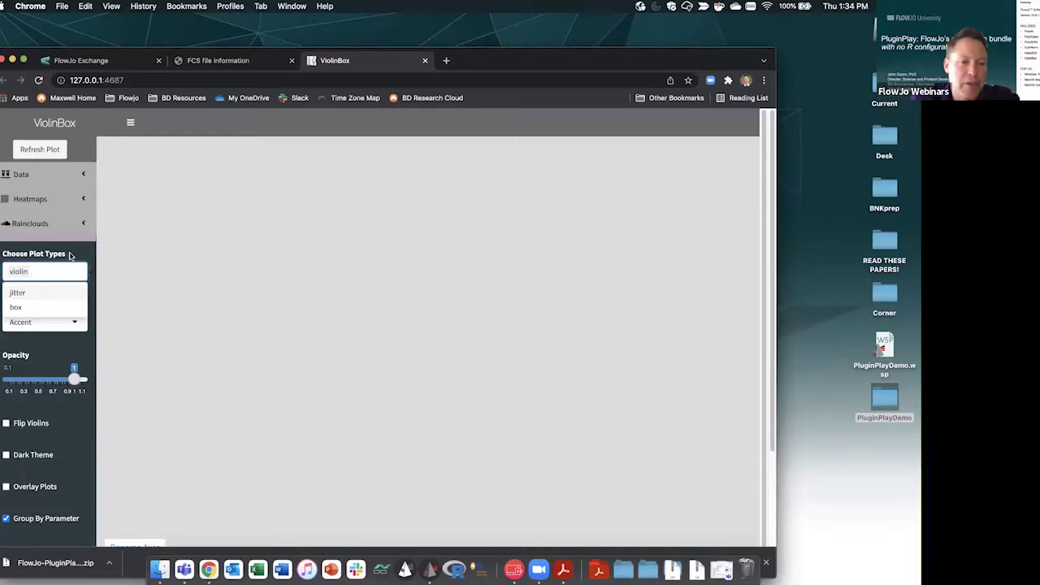
pyautogui.click(71, 256)
pyautogui.click(9, 427)
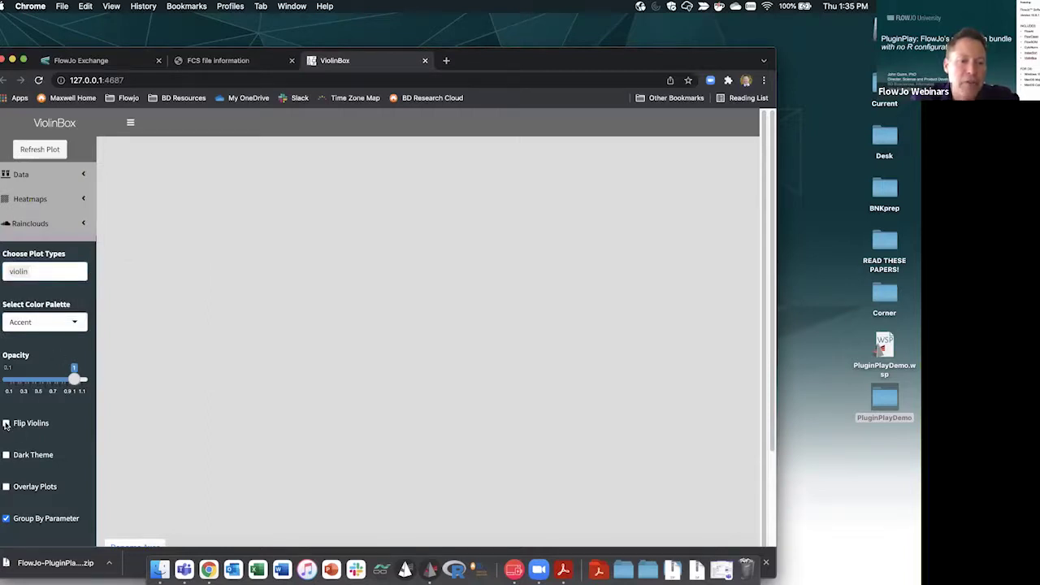
pyautogui.click(6, 456)
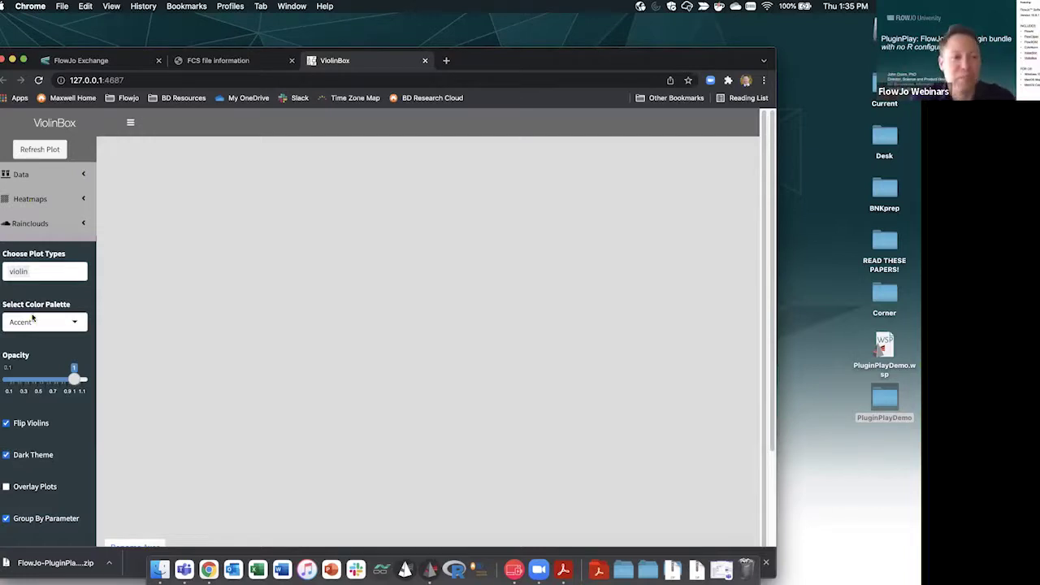
pyautogui.click(40, 147)
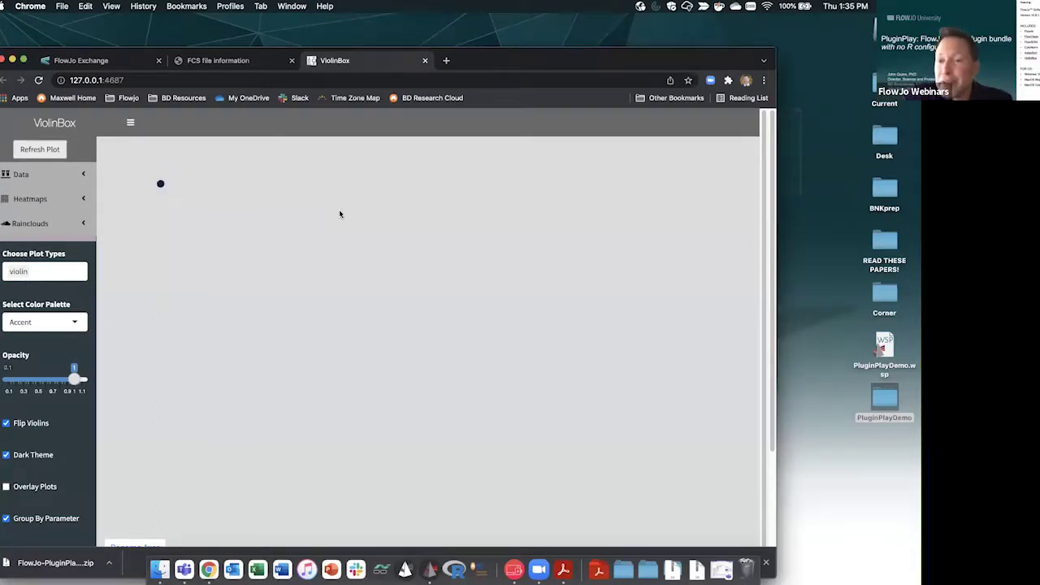
# - Switch to FlowJo's Layout-4, view it at 50% zoom, examine the FlowSOM tree and background cluster legend, and put the layout window away
pyautogui.moveTo(714, 61); pyautogui.dragTo(714, 33)
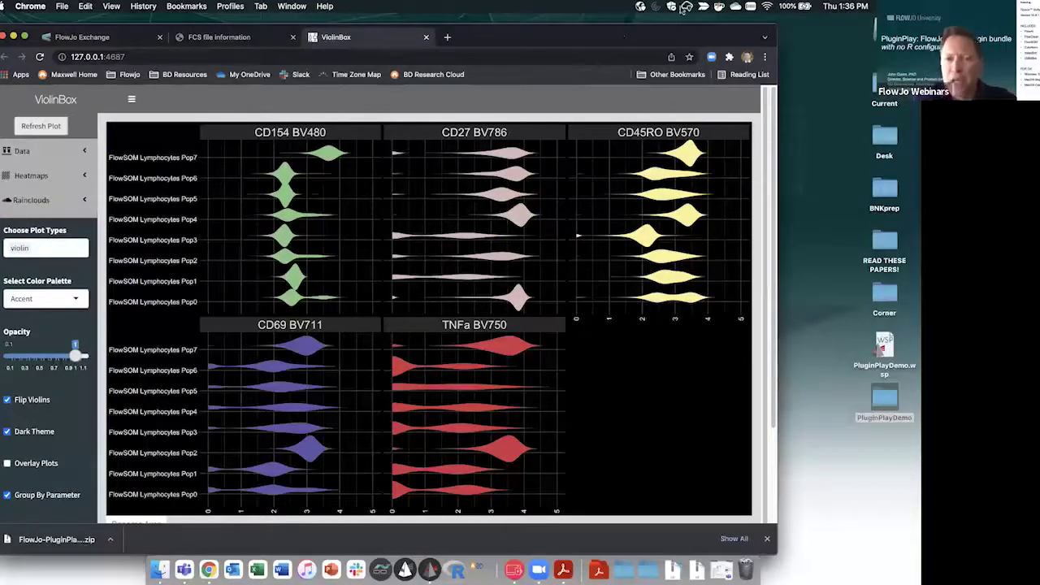
pyautogui.moveTo(689, 30); pyautogui.dragTo(824, 37)
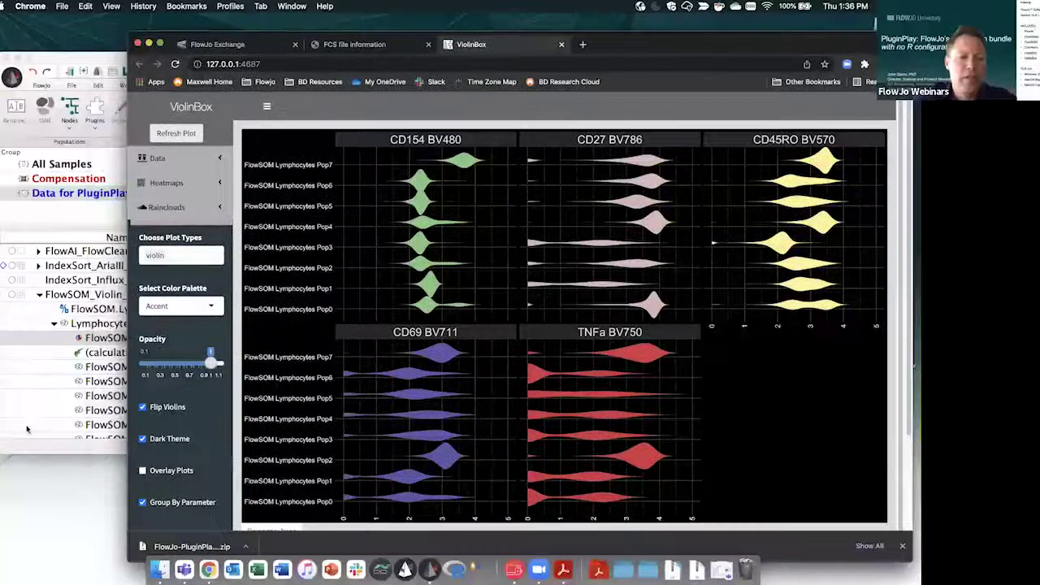
pyautogui.click(39, 401)
pyautogui.click(126, 73)
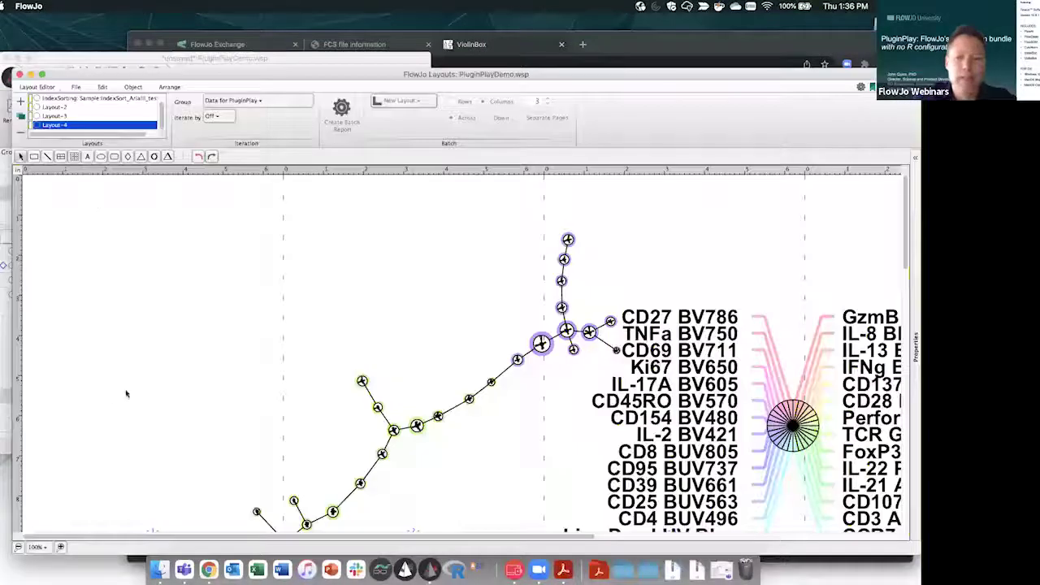
pyautogui.click(18, 547)
pyautogui.click(18, 547)
pyautogui.click(18, 547)
pyautogui.scroll(-5, 303, 512)
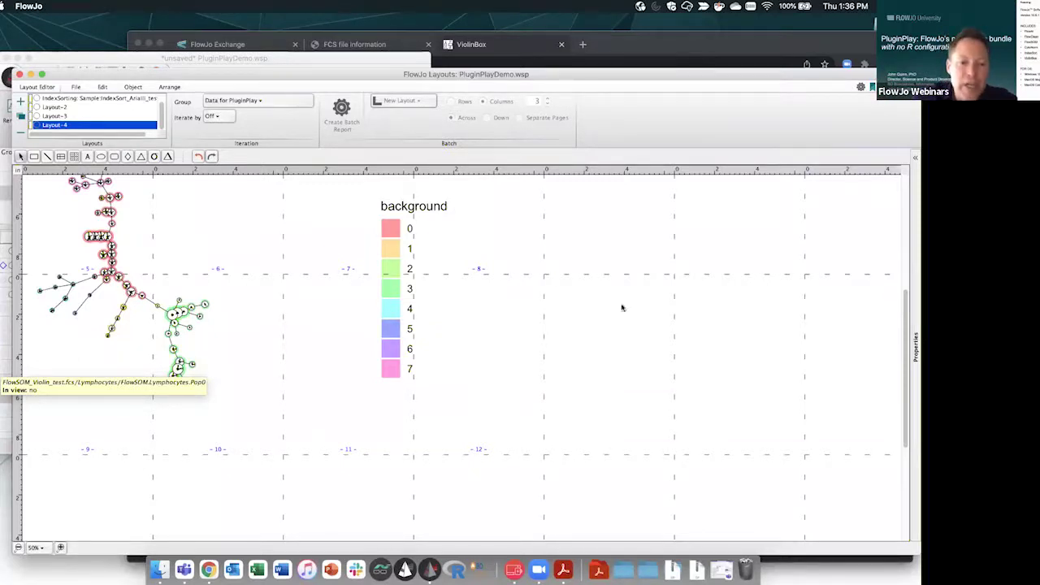
pyautogui.scroll(2, 117, 262)
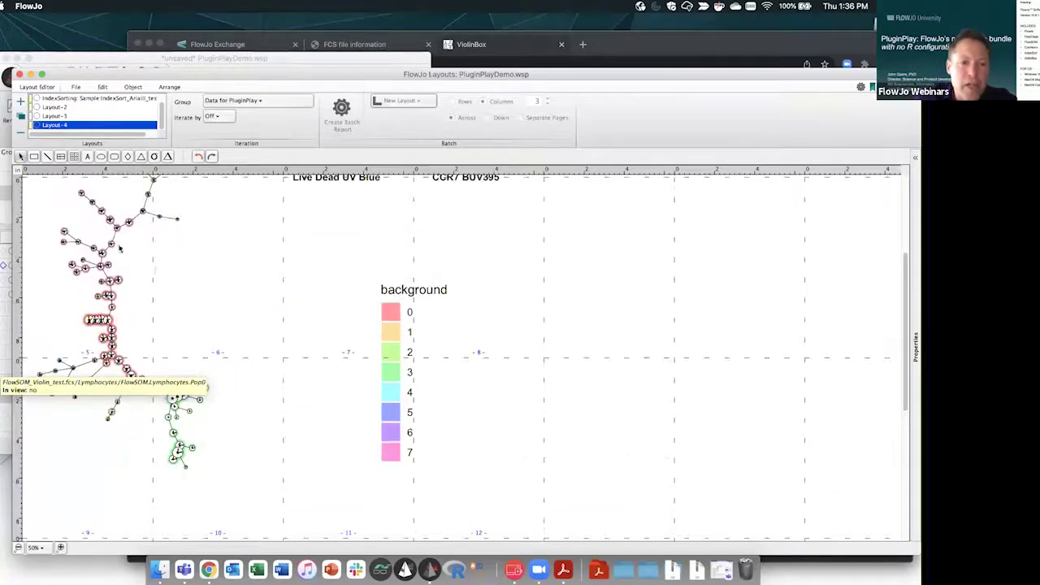
pyautogui.scroll(2, 163, 272)
pyautogui.scroll(2, 241, 280)
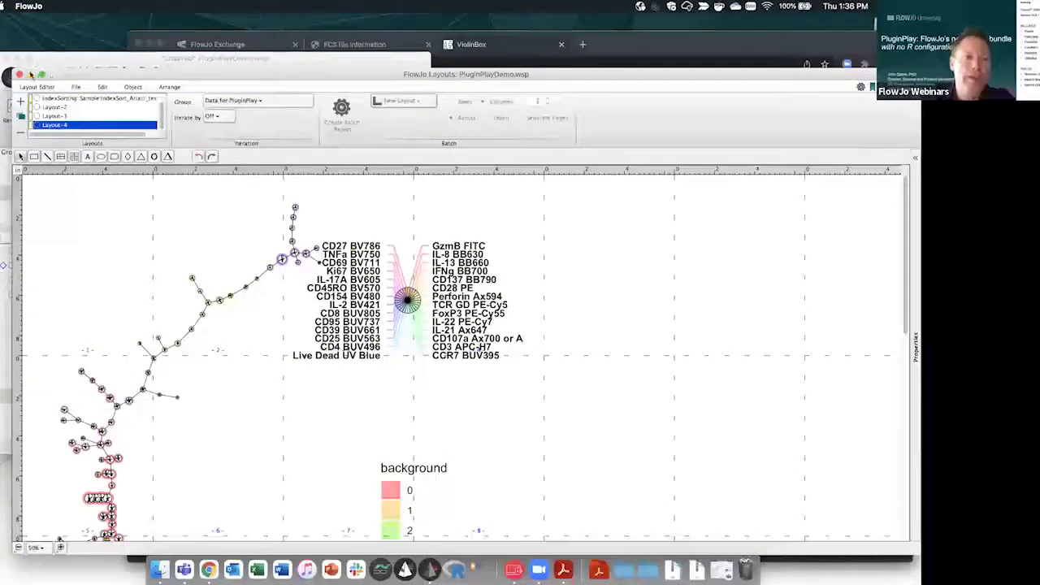
pyautogui.doubleClick(156, 70)
# - Set the violin plot's color palette to PuOr in the ViolinBox page and refresh the plot
pyautogui.moveTo(747, 38); pyautogui.dragTo(582, 36)
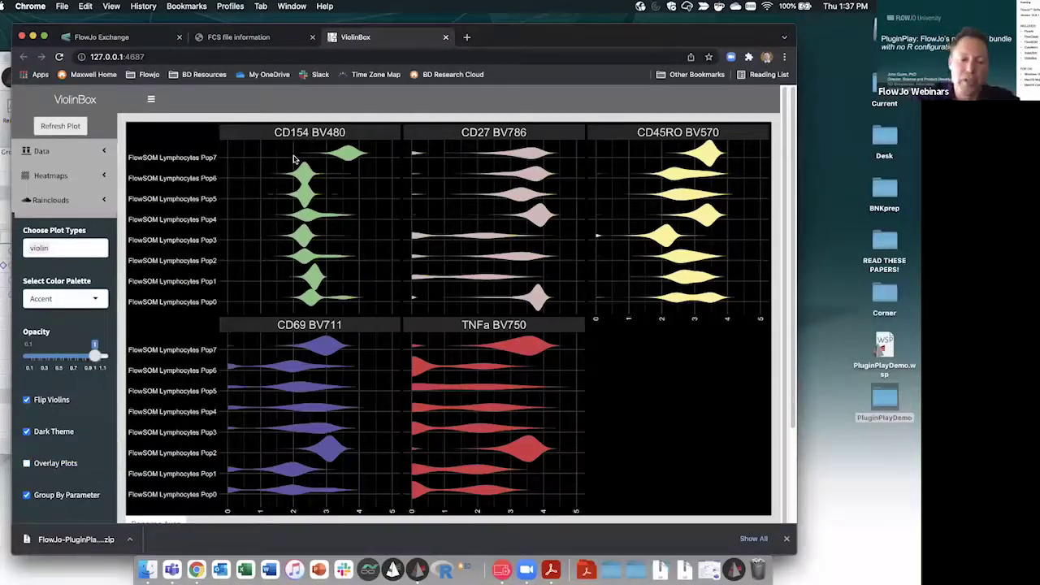
pyautogui.click(92, 299)
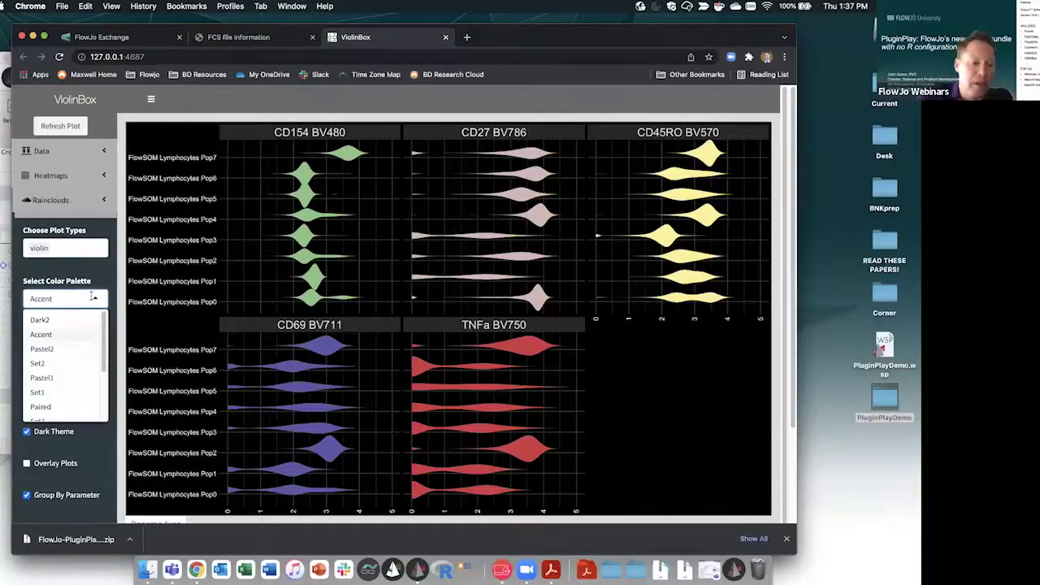
pyautogui.scroll(-5, 67, 369)
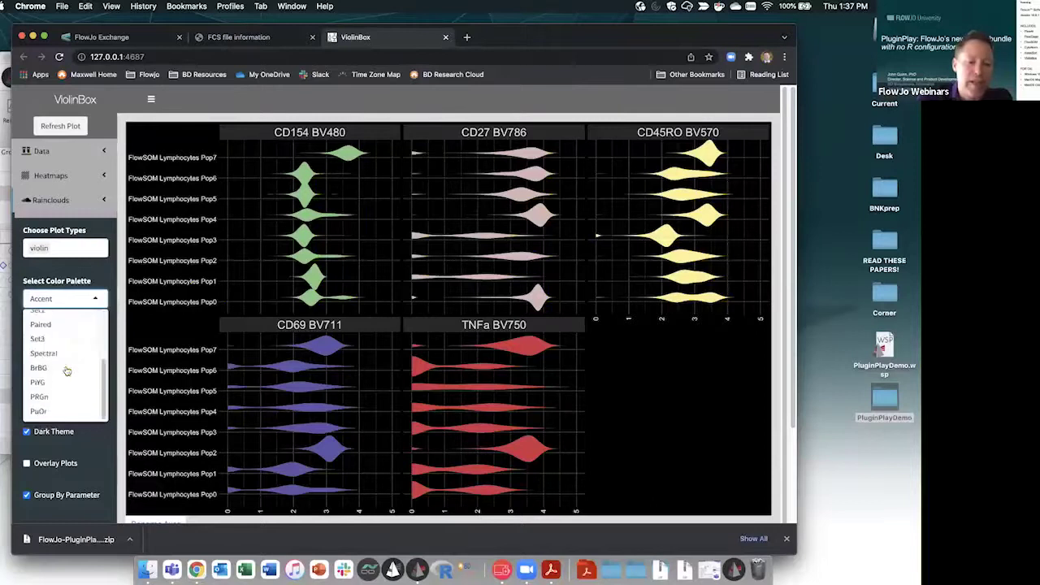
pyautogui.click(46, 401)
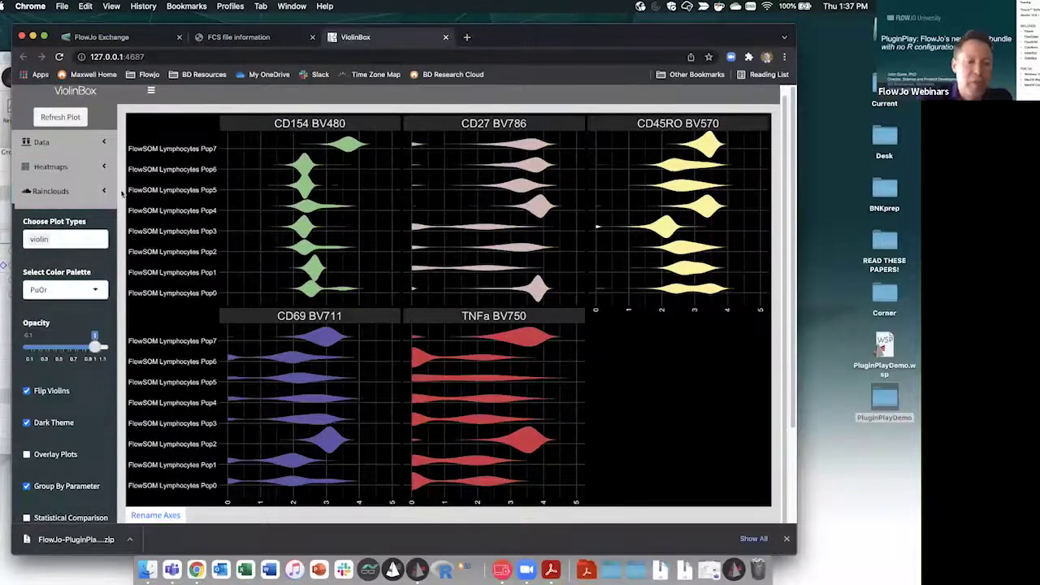
pyautogui.click(67, 118)
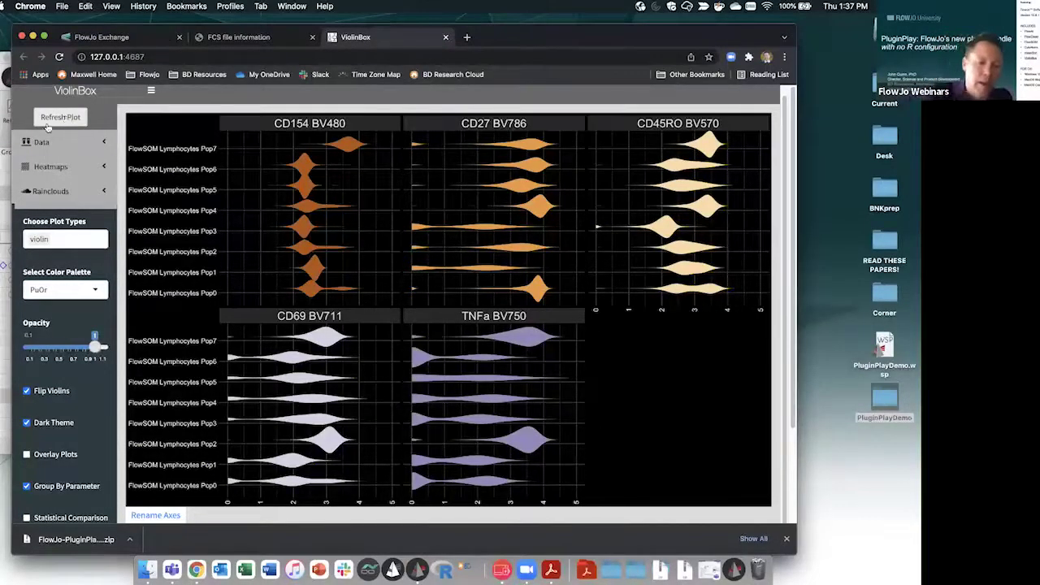
# - Review the ViolinBox font size, axis angle and range options, collapse them, and temporarily hide the sidebar to view the plots wider
pyautogui.scroll(-3, 256, 383)
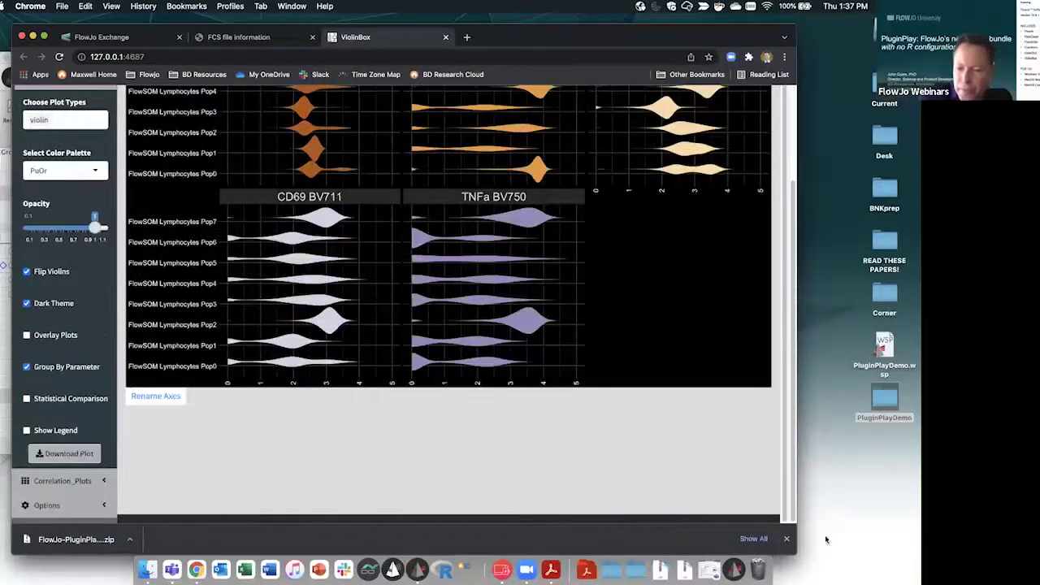
pyautogui.moveTo(714, 37); pyautogui.dragTo(671, 40)
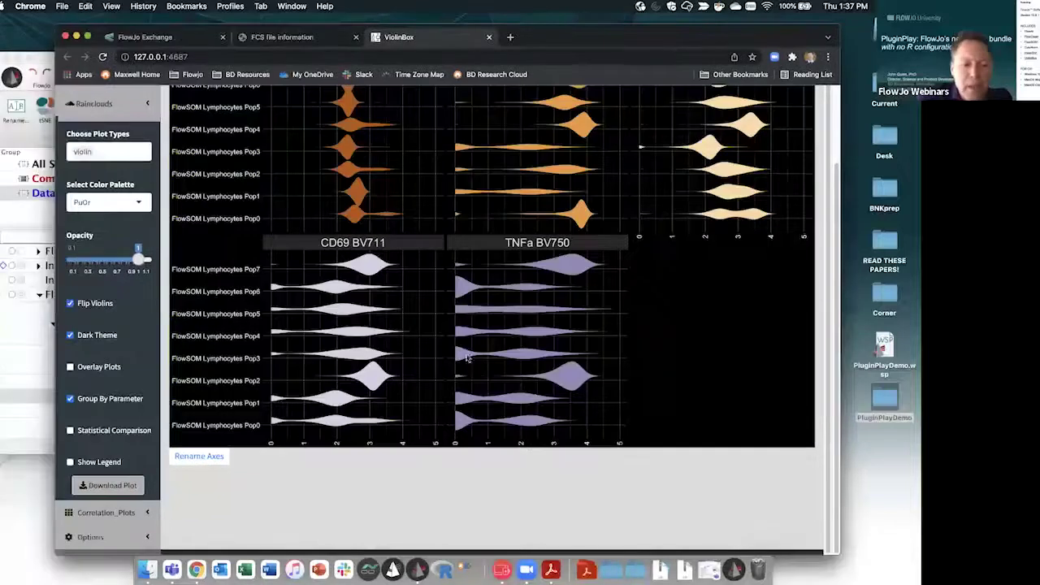
pyautogui.click(106, 537)
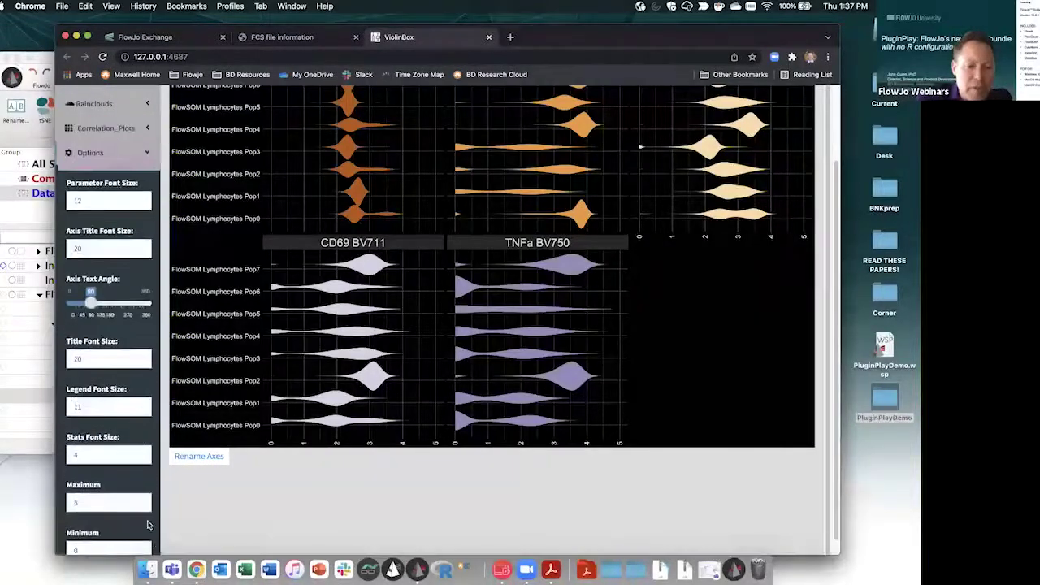
pyautogui.scroll(-1, 138, 455)
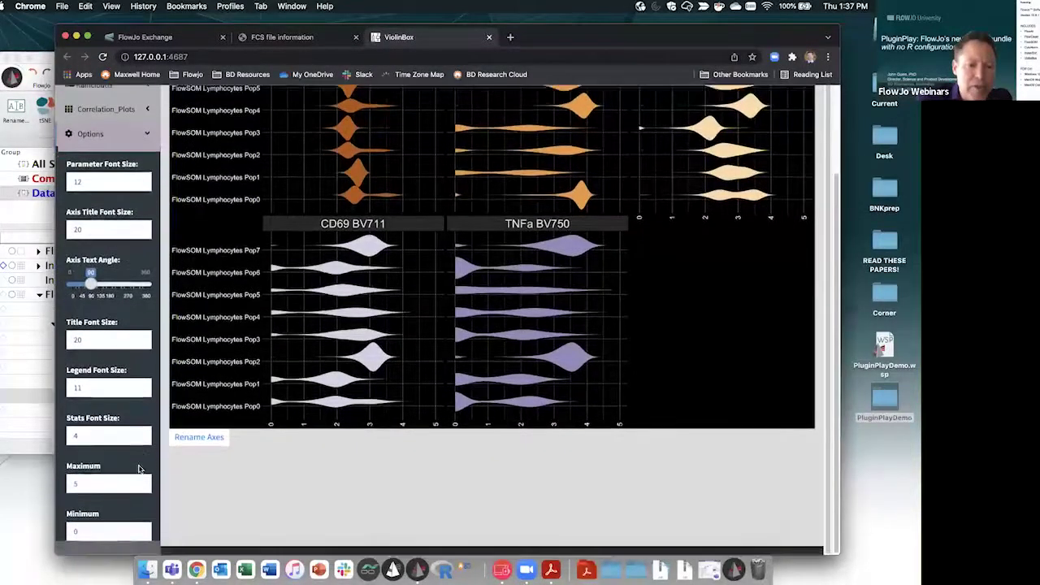
pyautogui.click(102, 134)
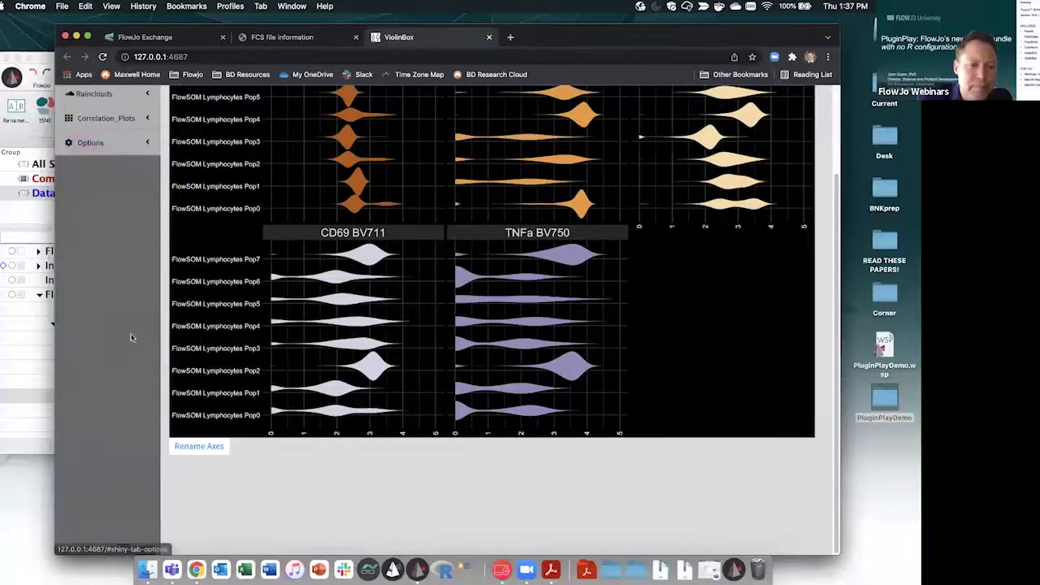
pyautogui.scroll(3, 118, 339)
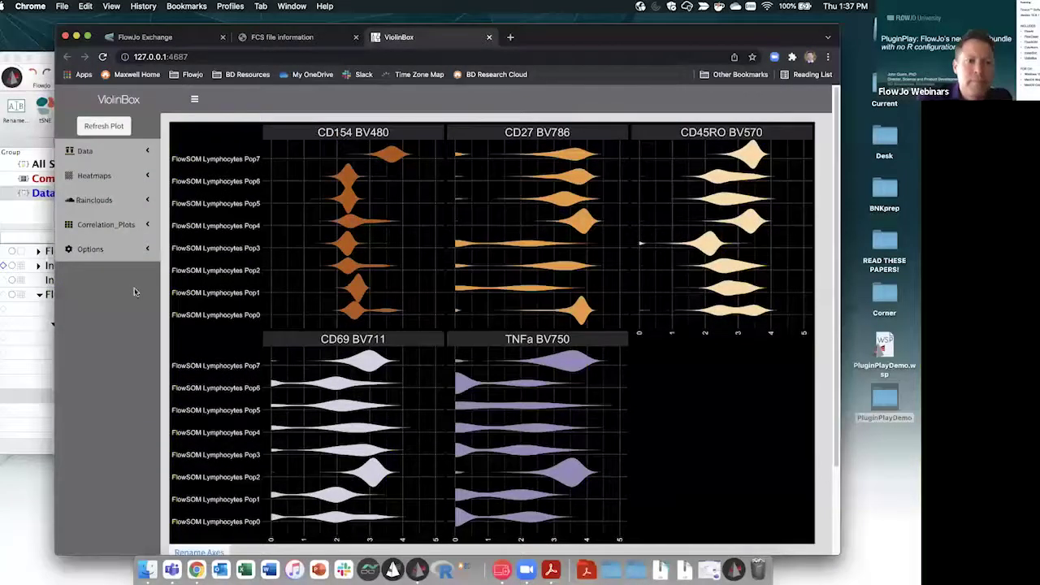
pyautogui.click(195, 100)
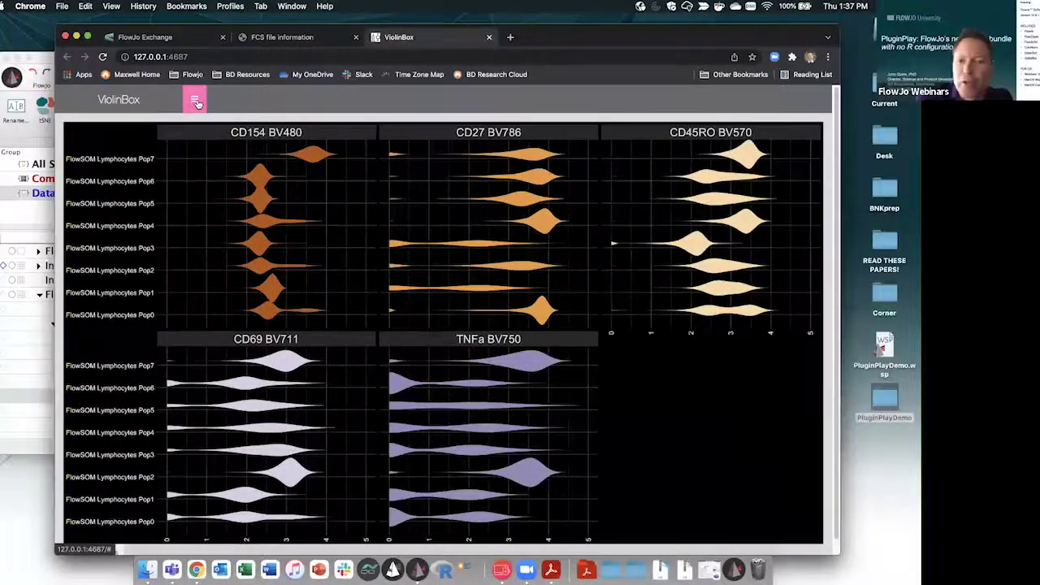
pyautogui.click(196, 101)
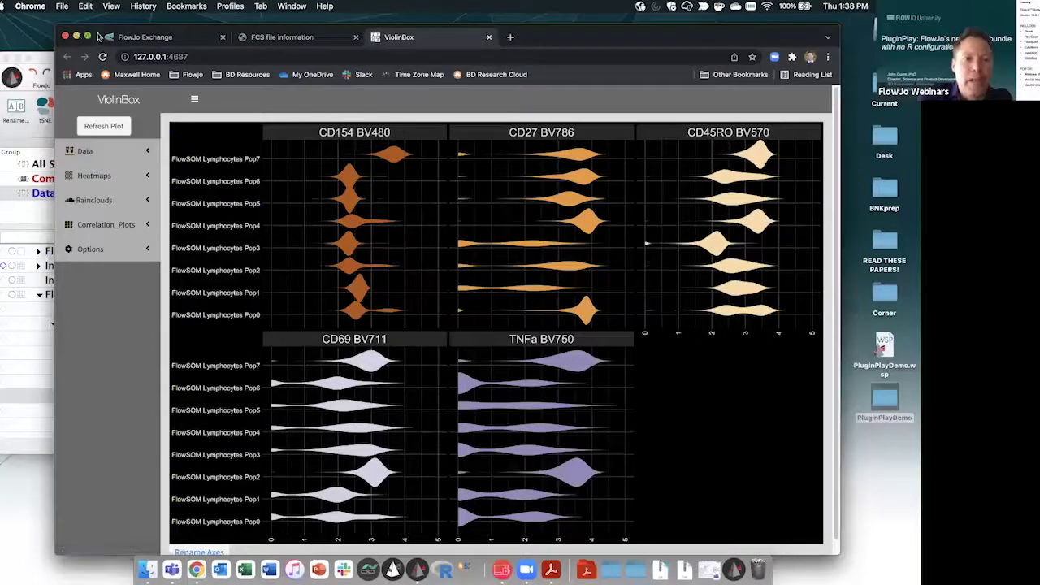
# - Minimize the browser window and collapse the FlowSOM_Violin_test.fcs sample in the FlowJo workspace
pyautogui.moveTo(501, 40); pyautogui.dragTo(493, 84)
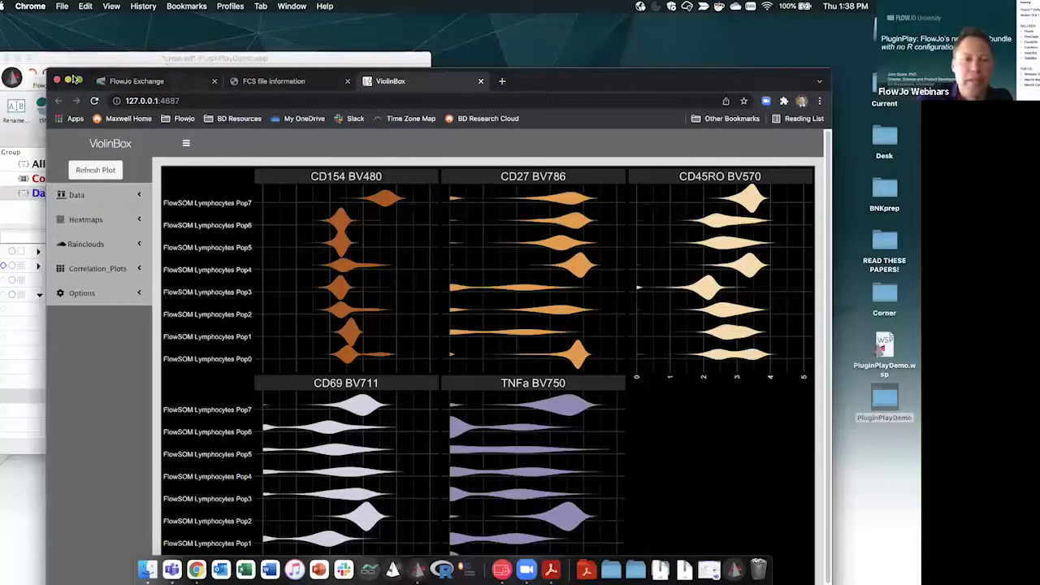
pyautogui.click(68, 79)
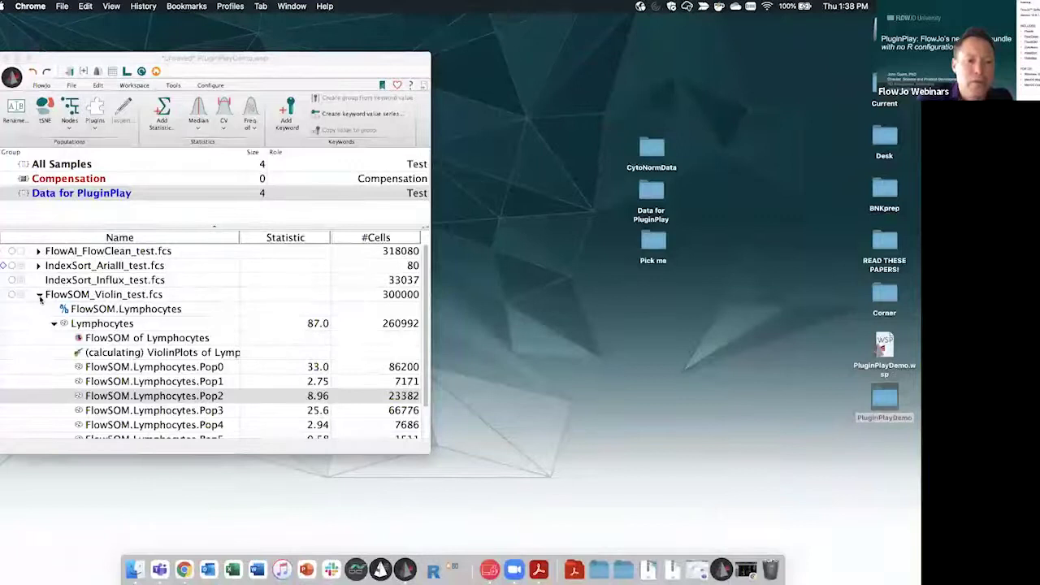
pyautogui.click(38, 294)
# - Add the CytoNorm workspace plugin to the FlowJo workspace
pyautogui.click(97, 132)
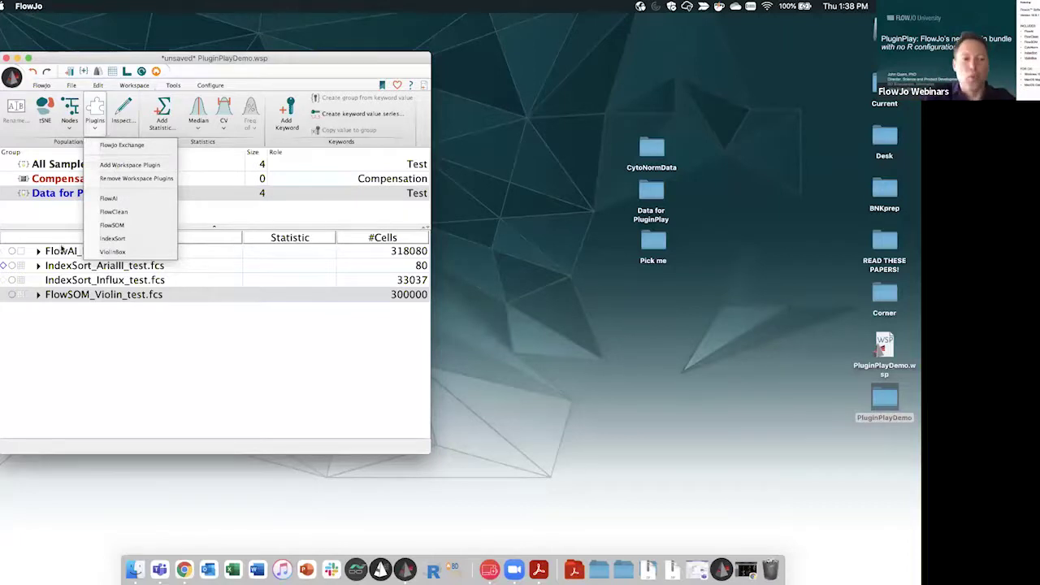
pyautogui.click(137, 165)
pyautogui.click(547, 283)
pyautogui.click(547, 283)
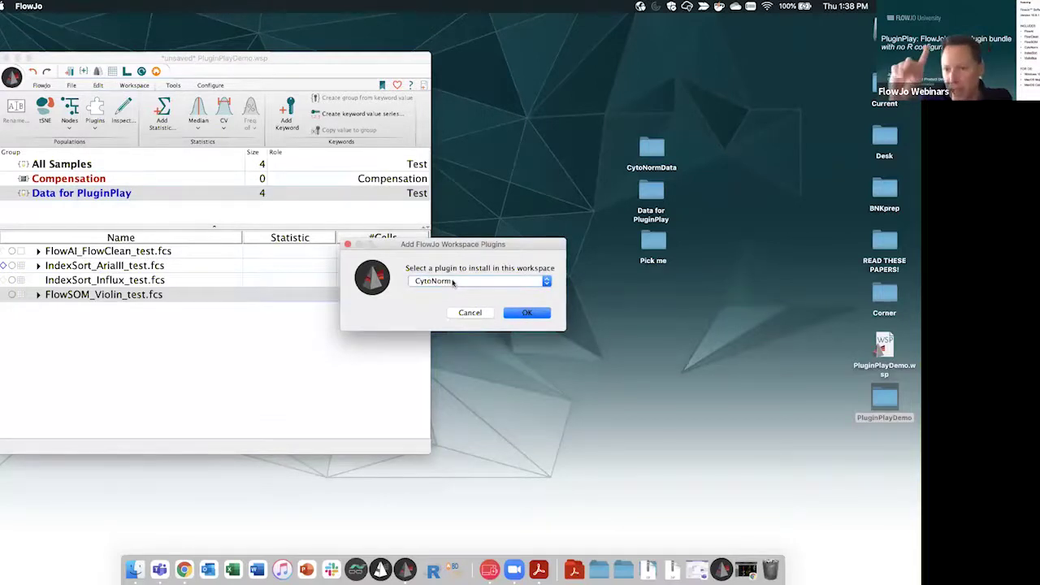
pyautogui.click(519, 312)
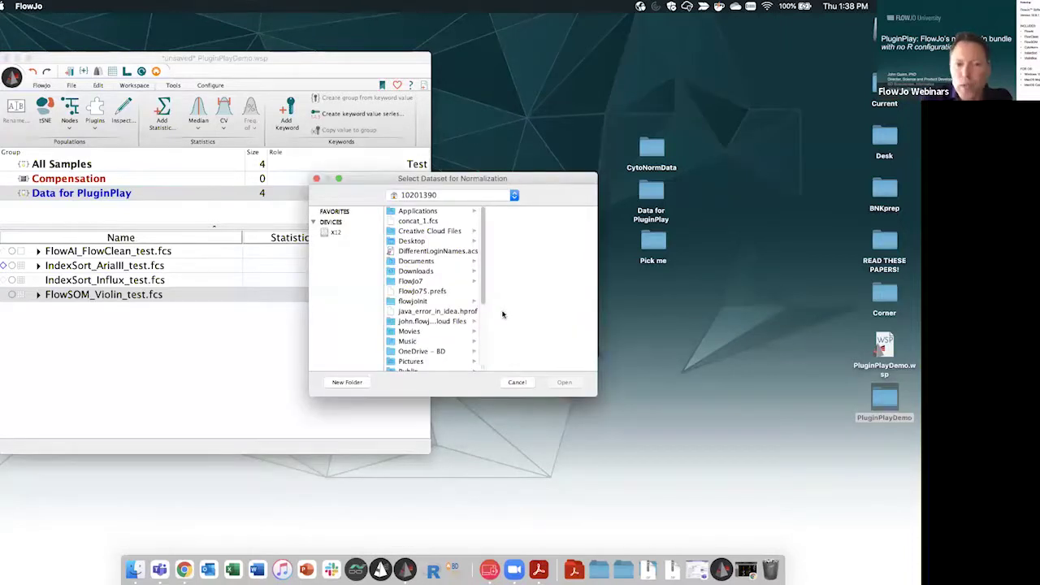
# - Load all six FCS files, PID002 - Year 01.fcs through PID017 - Year 04.fcs, from the desktop's CytoNormData folder as the normalization dataset
pyautogui.moveTo(533, 186); pyautogui.dragTo(448, 195)
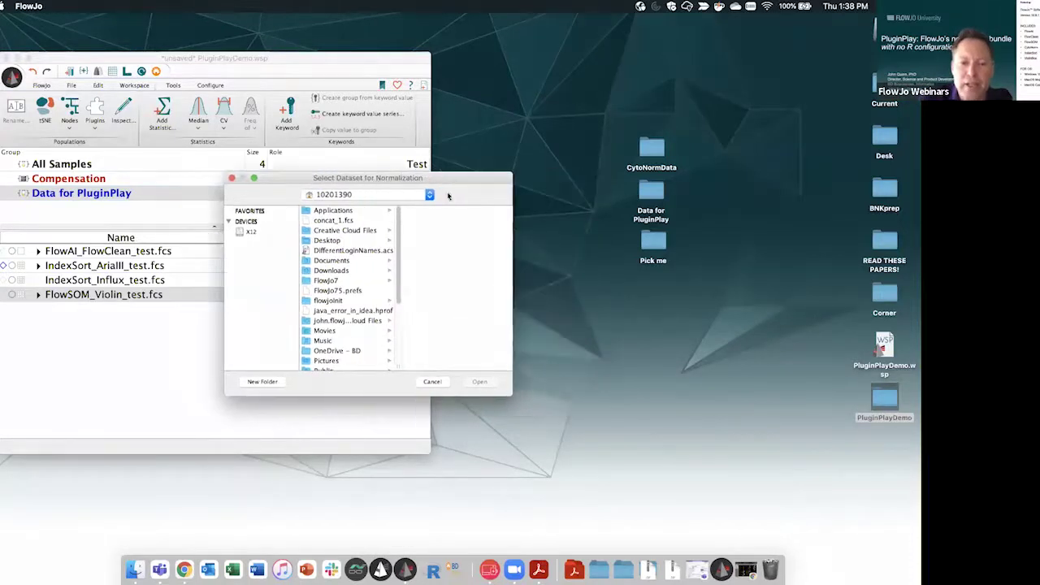
pyautogui.click(335, 241)
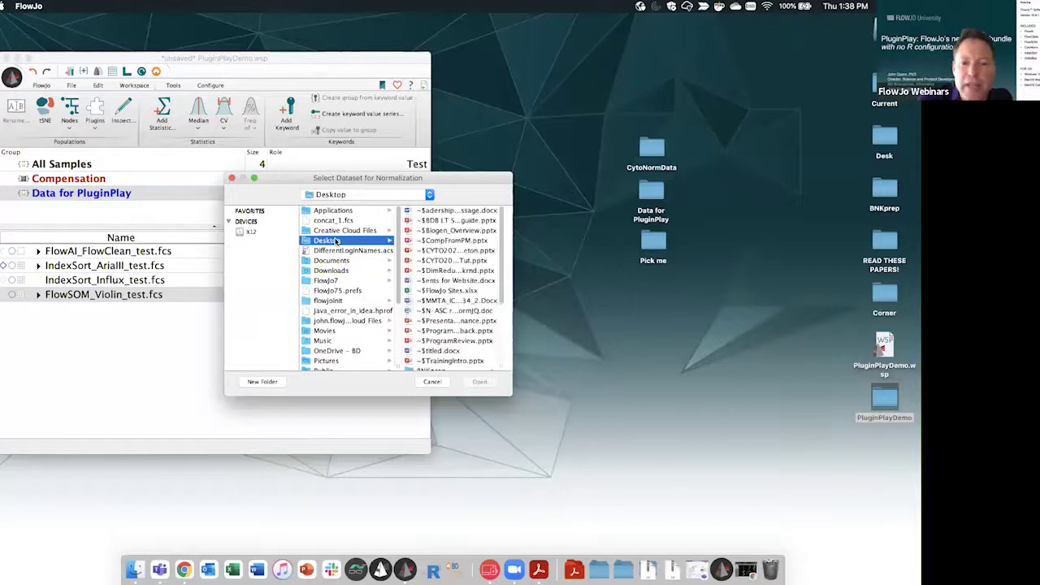
pyautogui.moveTo(510, 395); pyautogui.dragTo(560, 497)
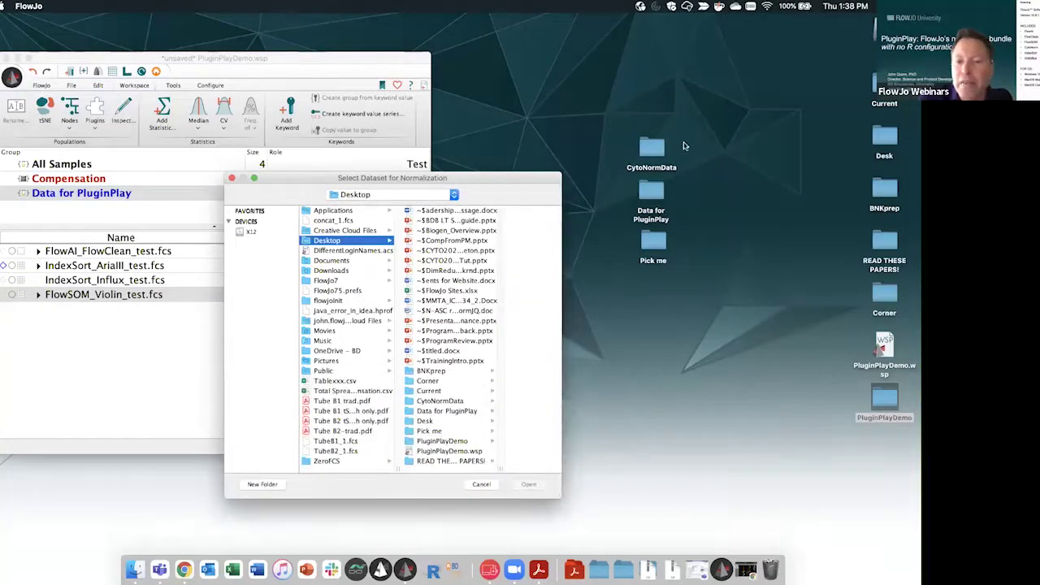
pyautogui.click(447, 401)
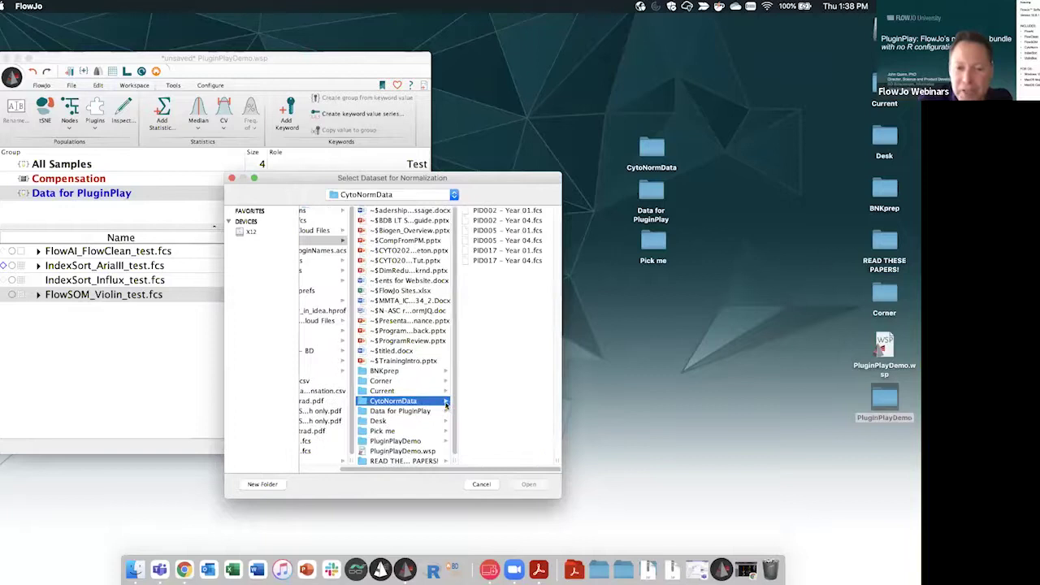
pyautogui.click(491, 209)
pyautogui.keyDown('shift'); pyautogui.click(406, 259); pyautogui.keyUp('shift')
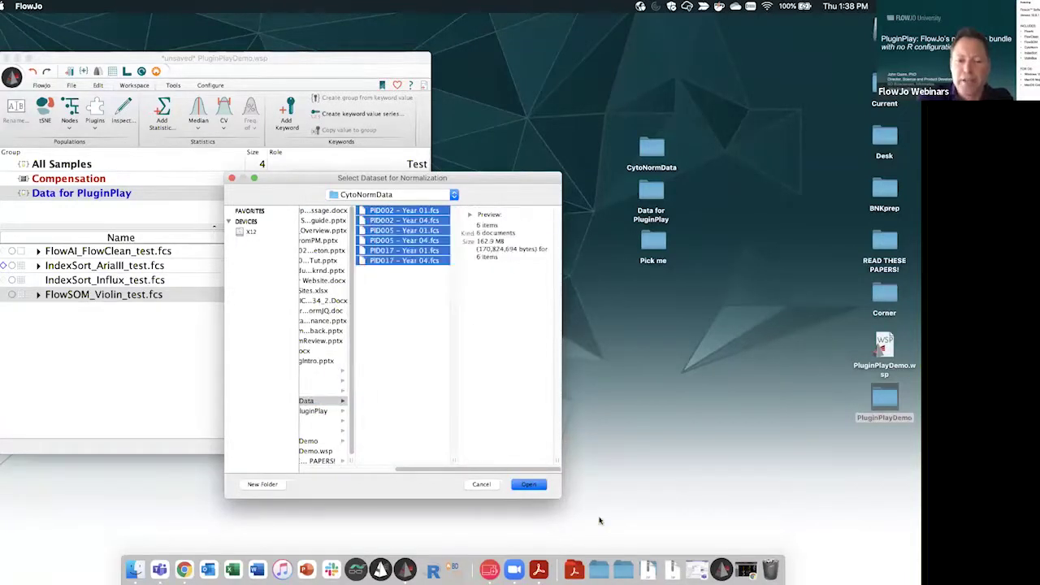
pyautogui.click(526, 484)
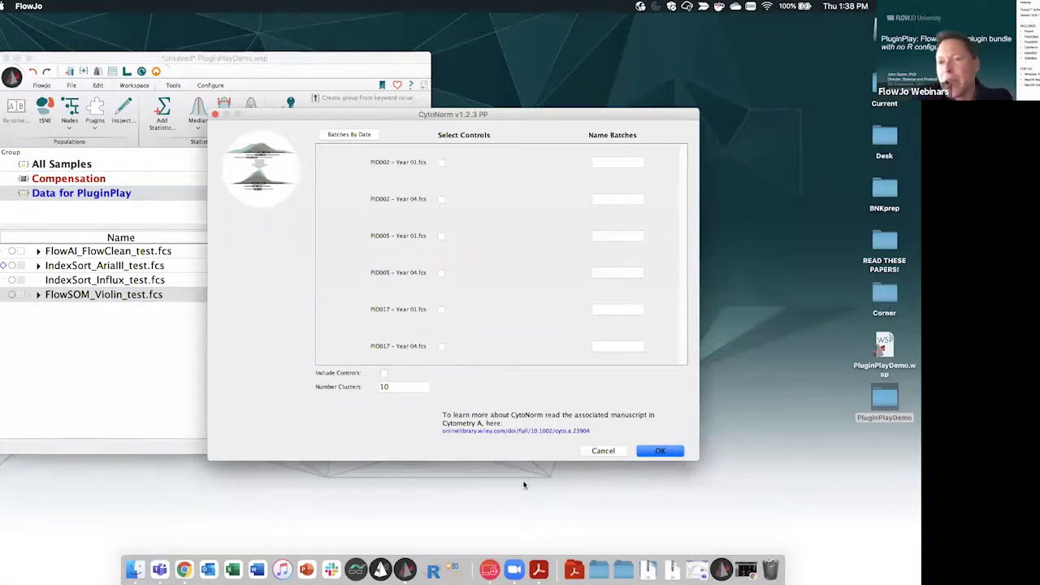
# - Mark the Year 01 files of PID002, PID005 and PID017 as CytoNorm control samples
pyautogui.moveTo(518, 119); pyautogui.dragTo(359, 155)
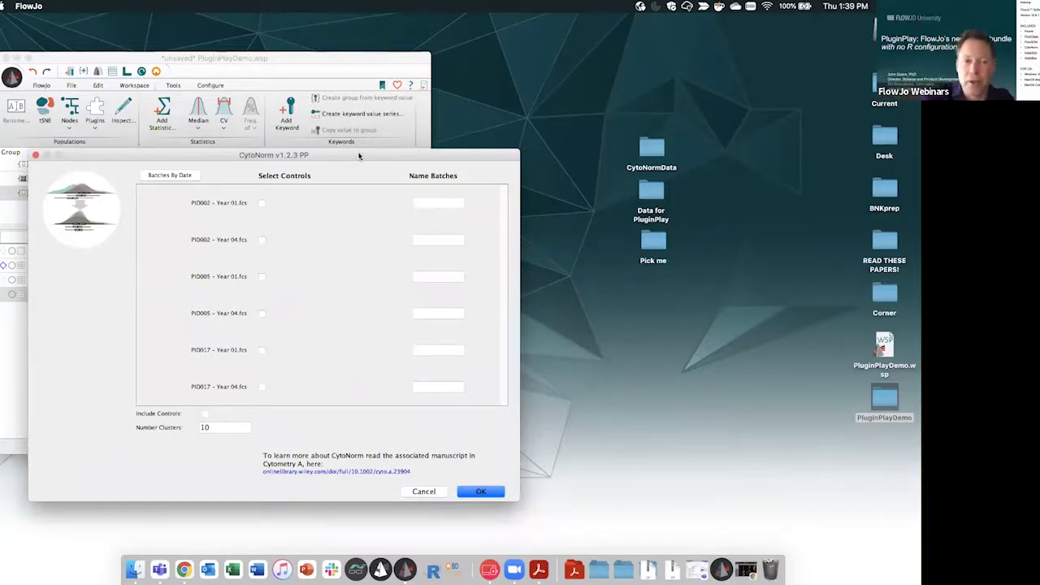
pyautogui.click(262, 203)
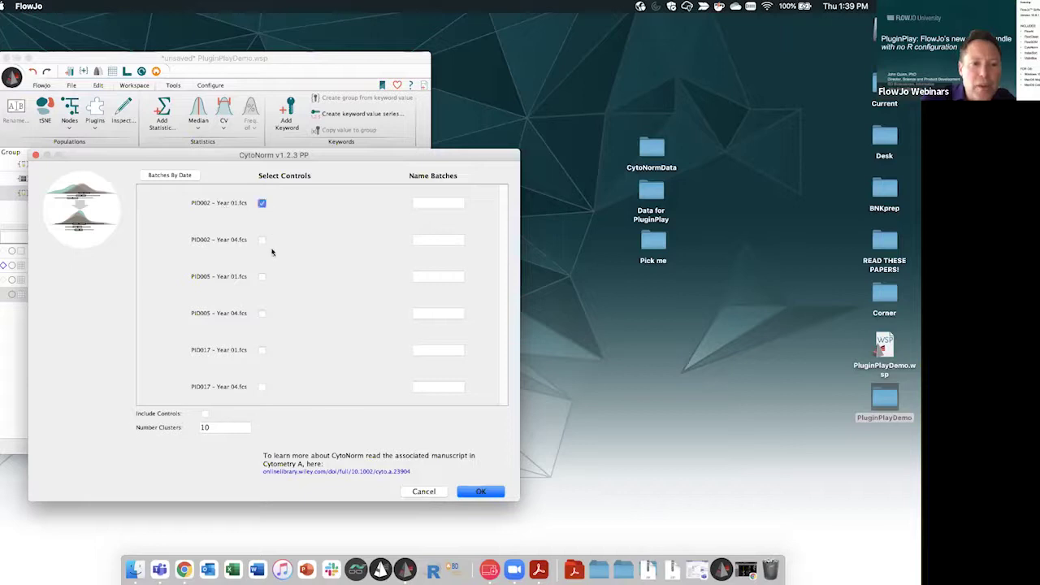
pyautogui.click(262, 277)
pyautogui.click(261, 350)
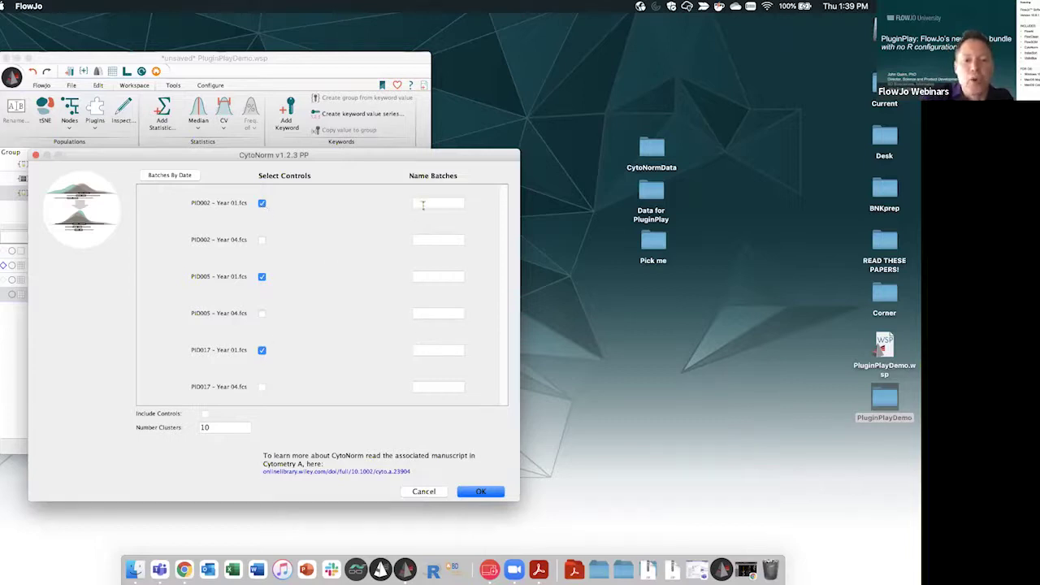
# - Name the batches 1 for both PID002 files, 2 for both PID005 files and 3 for both PID017 files
pyautogui.click(440, 203)
pyautogui.click(447, 238)
pyautogui.write('1')
pyautogui.click(446, 277)
pyautogui.write('2')
pyautogui.click(444, 313)
pyautogui.write('2')
pyautogui.click(447, 349)
pyautogui.write('3')
pyautogui.click(453, 385)
pyautogui.write('3')
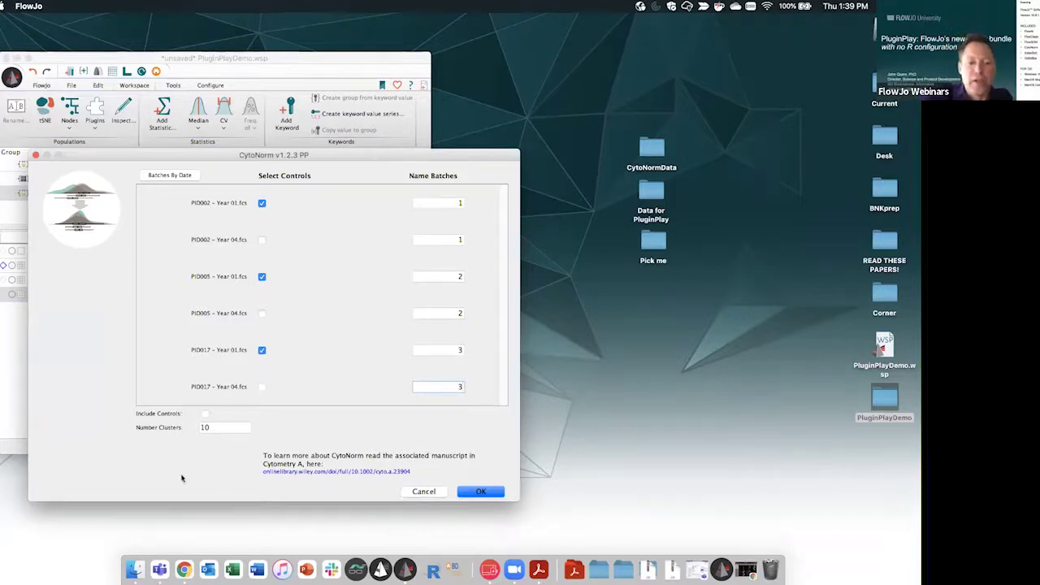
# - Include the controls in the normalization and run CytoNorm with 10 clusters
pyautogui.moveTo(219, 426); pyautogui.dragTo(186, 428)
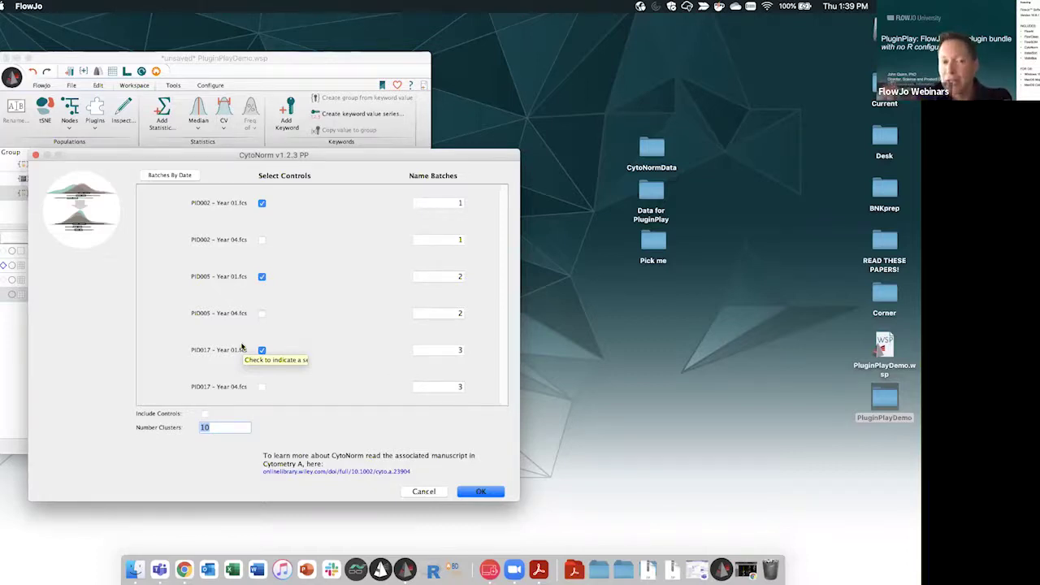
pyautogui.click(205, 415)
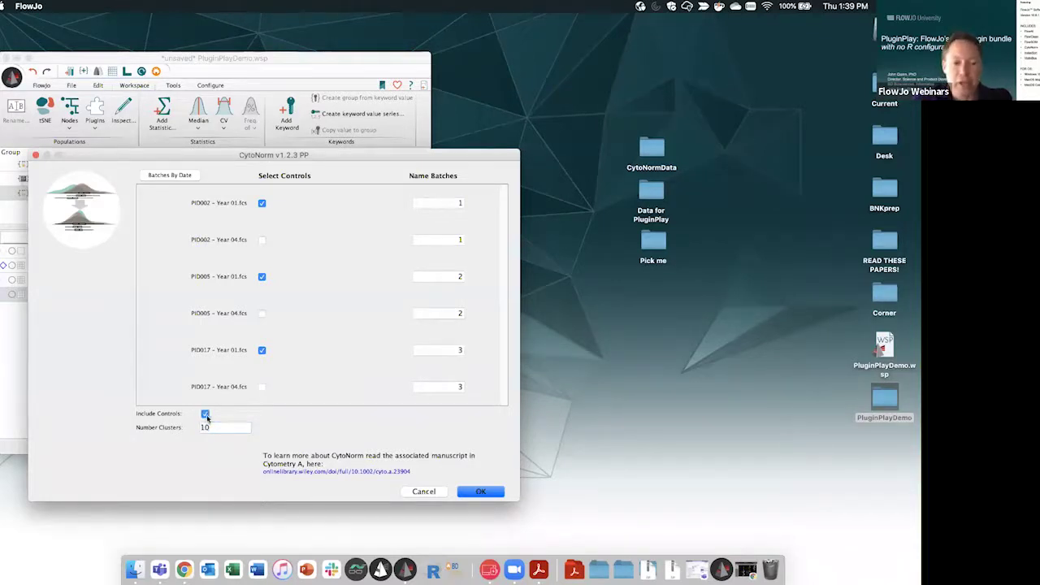
pyautogui.click(483, 492)
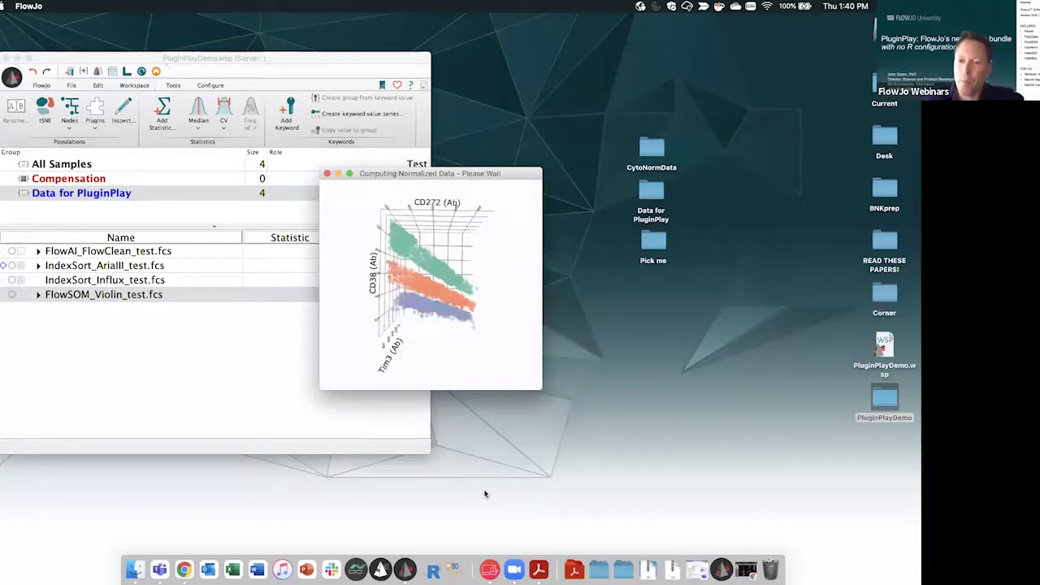
# - Inspect the CytoNorm dataset output folder inside the desktop's CytoNormData folder, then close the Finder window
pyautogui.click(648, 147)
pyautogui.doubleClick(648, 147)
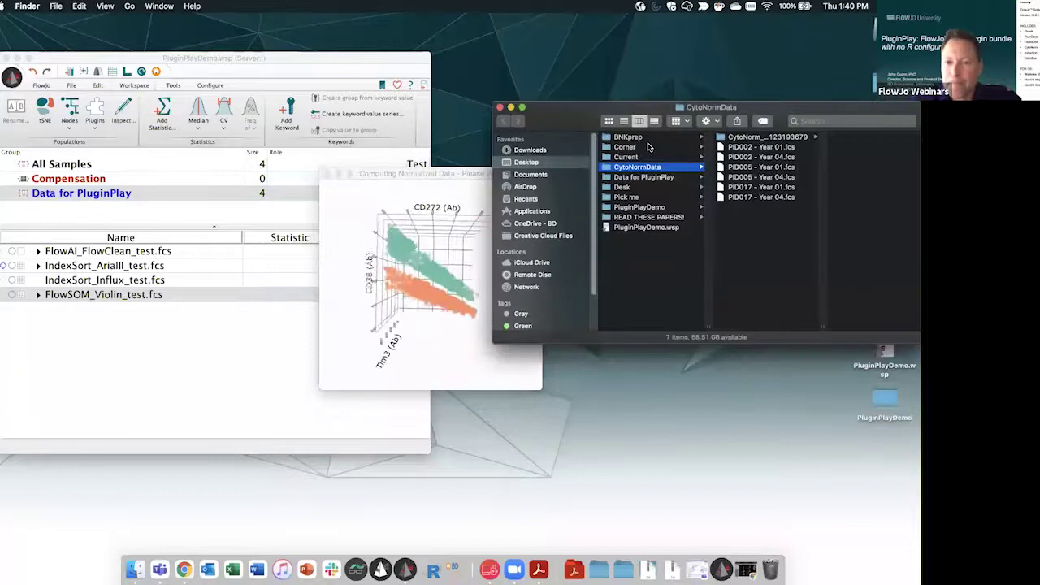
pyautogui.click(771, 138)
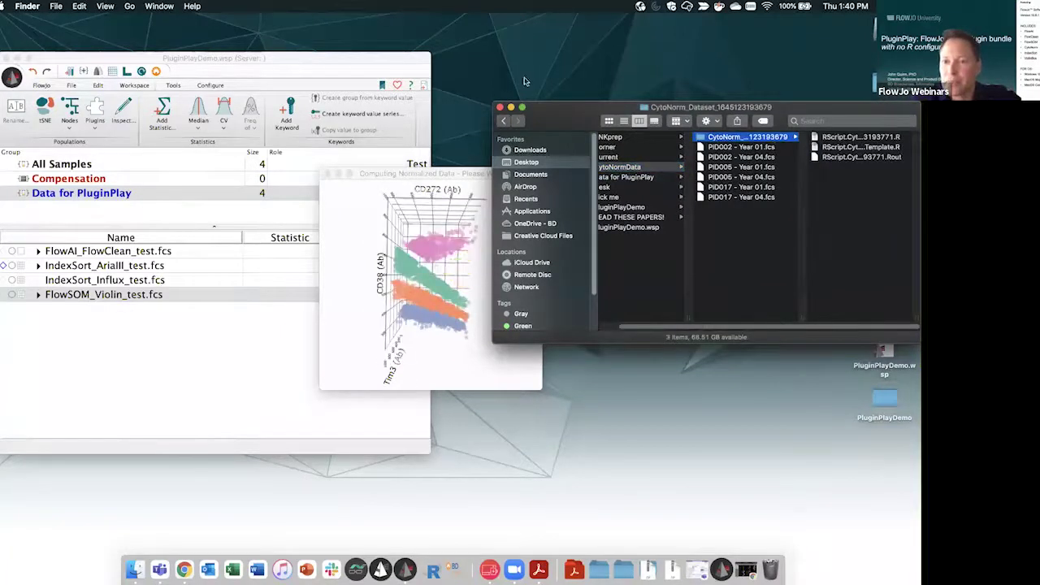
pyautogui.click(501, 108)
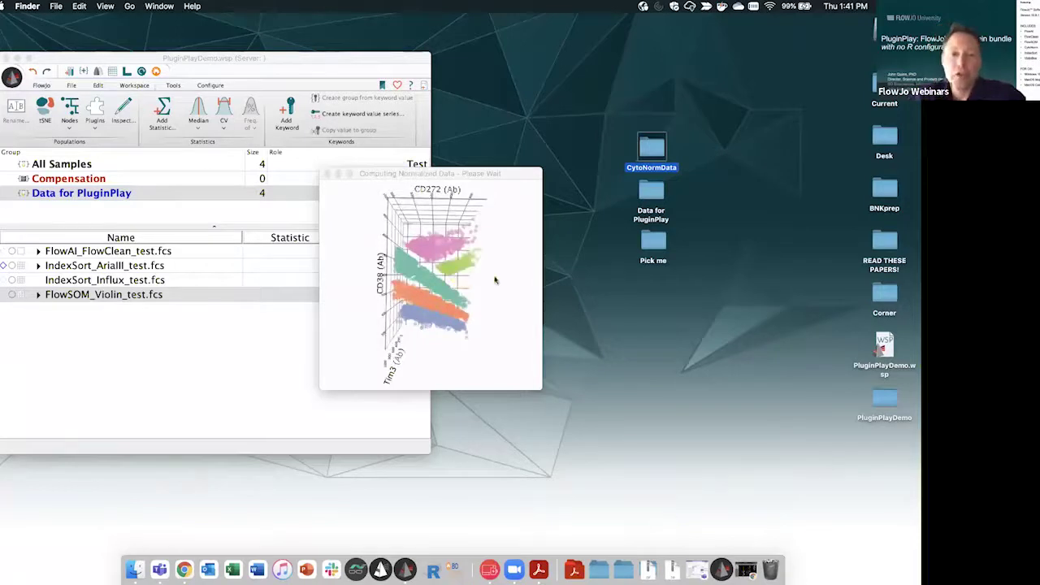
# - Review the R path and plugin folder settings in FlowJo's Diagnostics preferences, then return to the normalization progress window
pyautogui.click(397, 84)
pyautogui.click(497, 392)
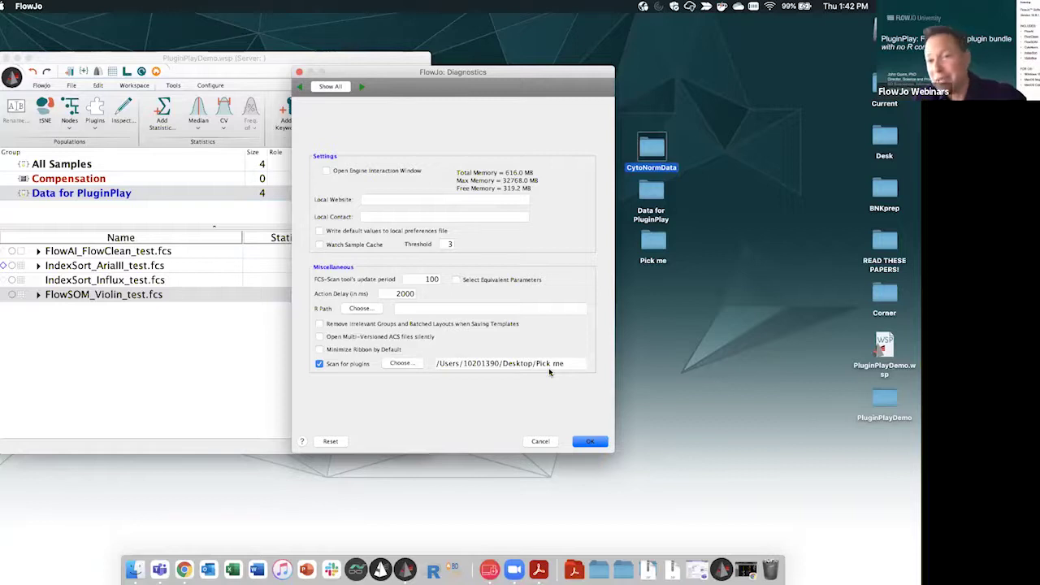
pyautogui.click(298, 71)
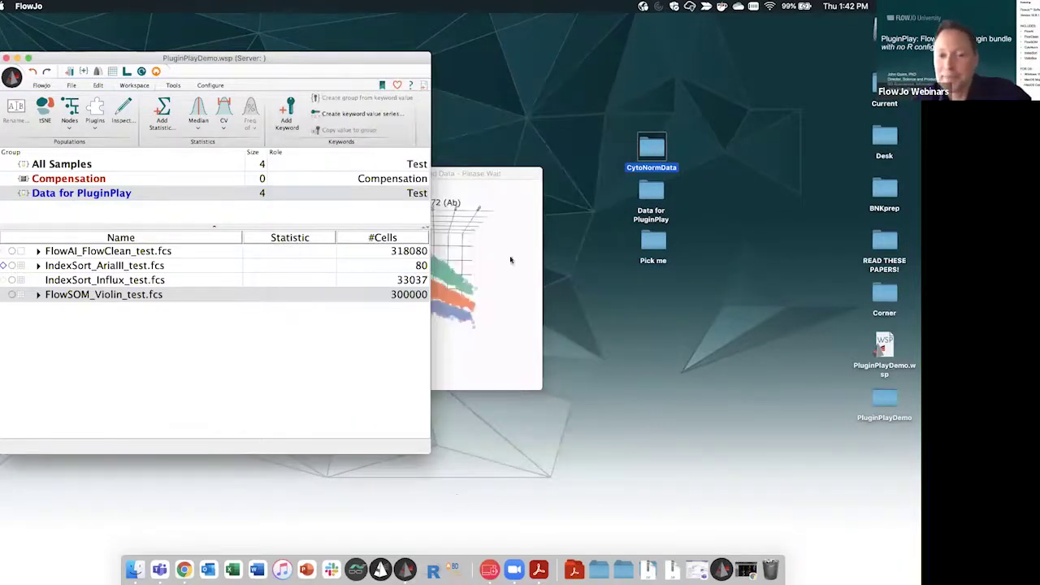
pyautogui.click(514, 178)
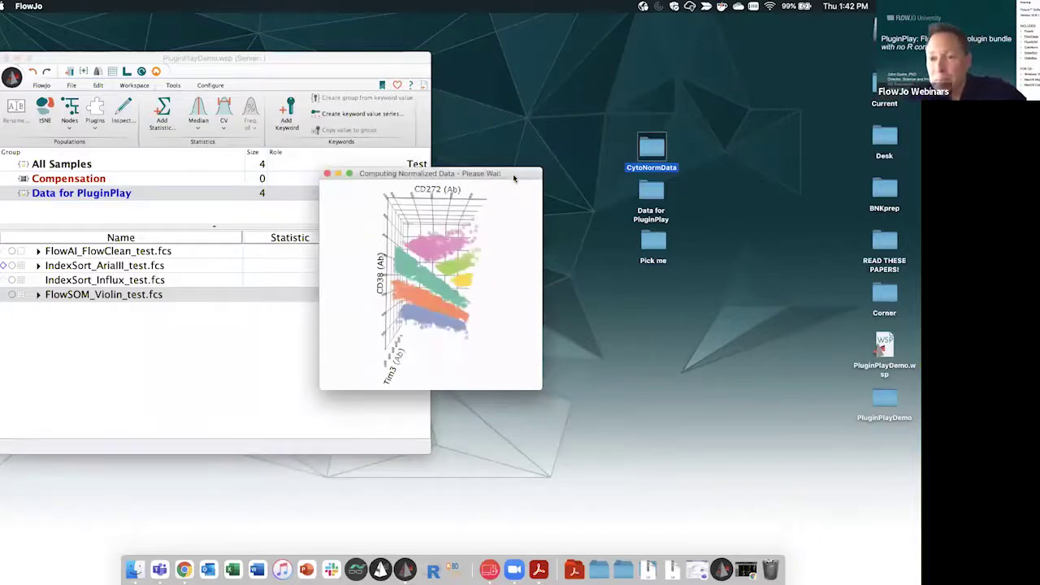